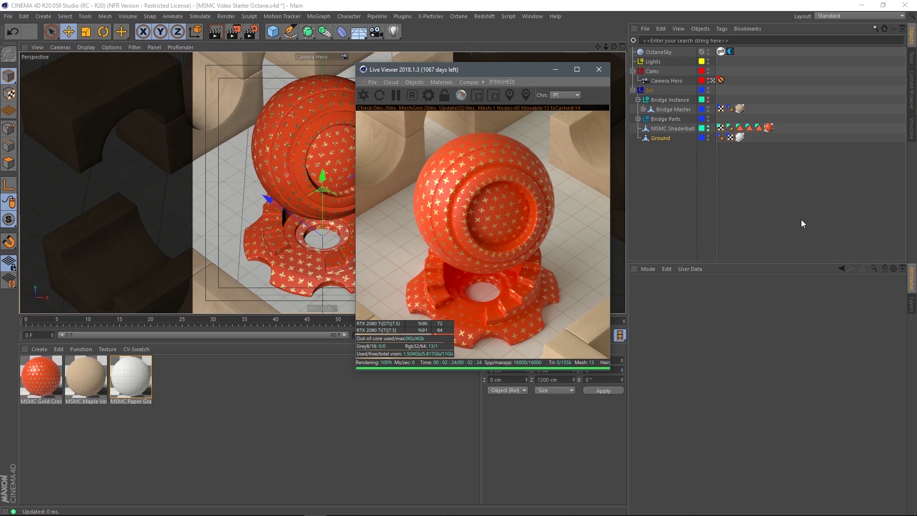
Step: Open the LiveDB manager from the Live Viewer and place its window beside the render
{"action": "left_click_drag", "start_coordinate": [490, 72], "coordinate": [491, 73]}
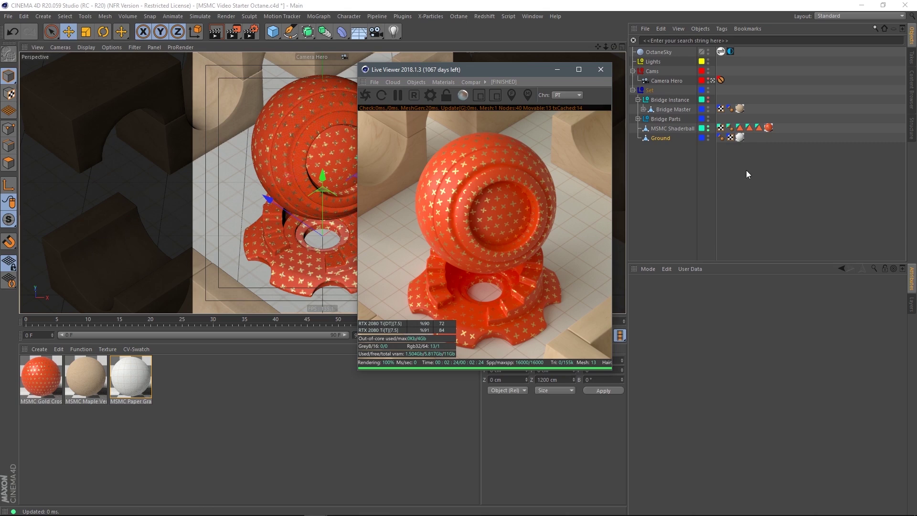
{"action": "left_click_drag", "start_coordinate": [456, 70], "coordinate": [450, 69]}
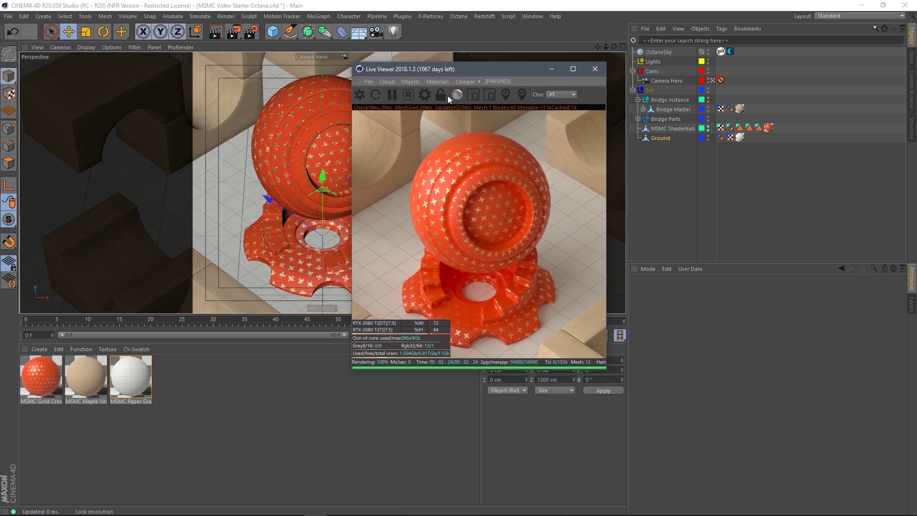
{"action": "left_click", "coordinate": [439, 82]}
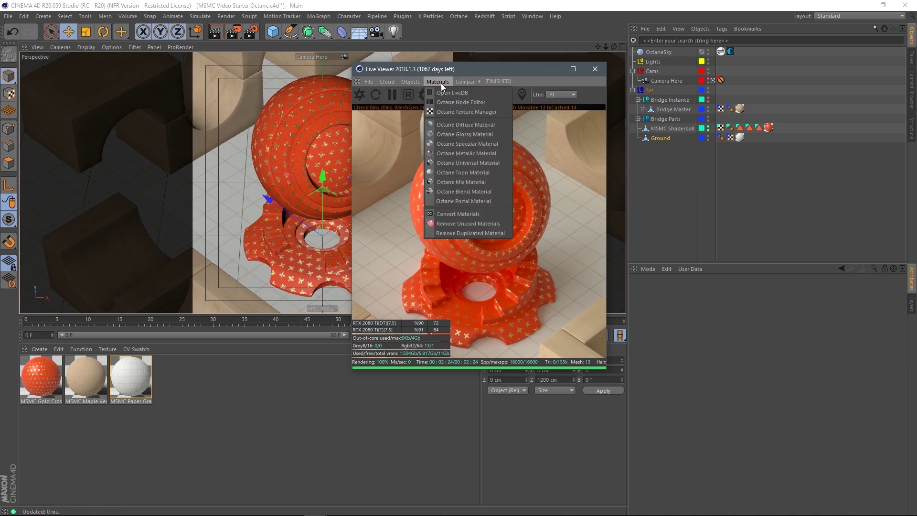
{"action": "left_click", "coordinate": [441, 92]}
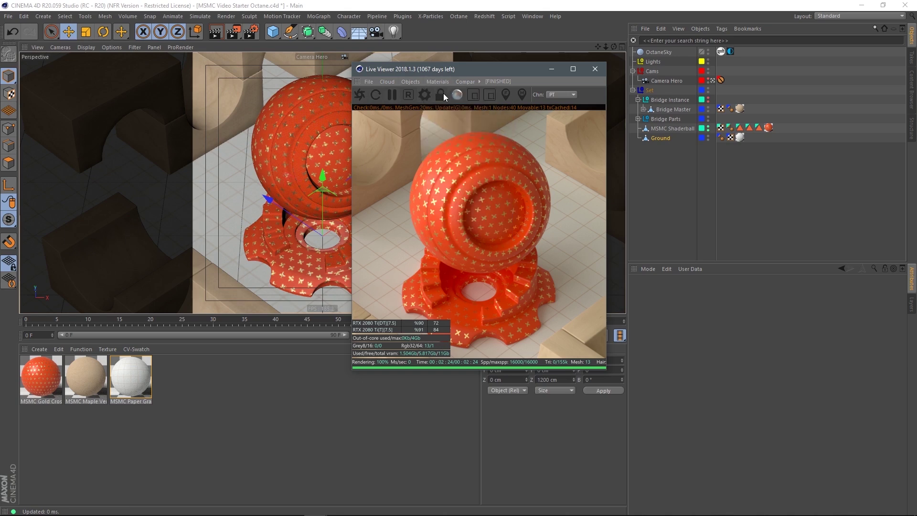
{"action": "left_click_drag", "start_coordinate": [391, 186], "coordinate": [268, 74]}
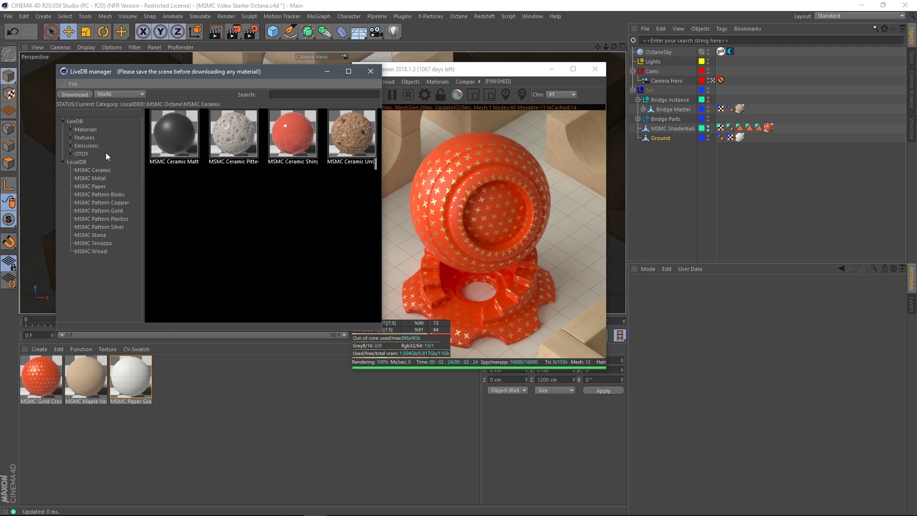
Step: Look through the LocalDB material categories from MSMC Ceramic and MSMC Metal through the patterns to MSMC Terrazzo and MSMC Wood
{"action": "left_click", "coordinate": [85, 179]}
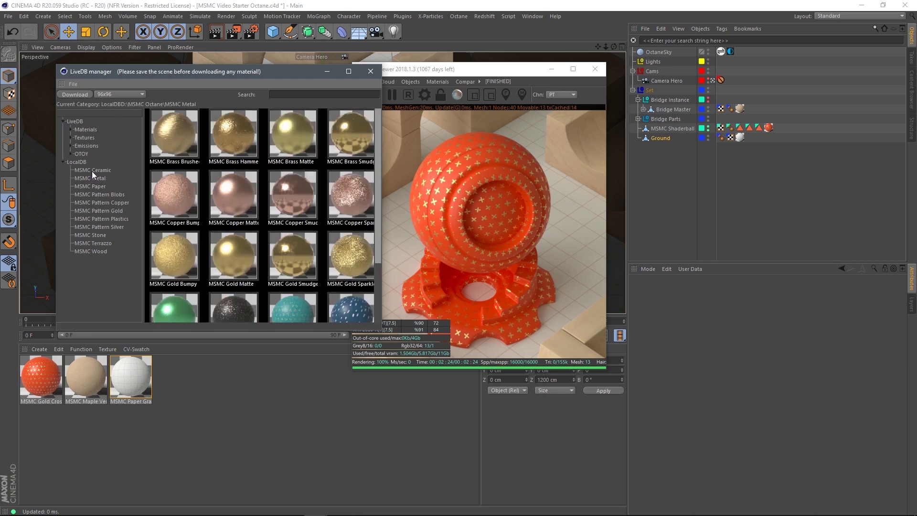
{"action": "left_click", "coordinate": [92, 171]}
{"action": "left_click", "coordinate": [91, 178]}
{"action": "left_click", "coordinate": [96, 186]}
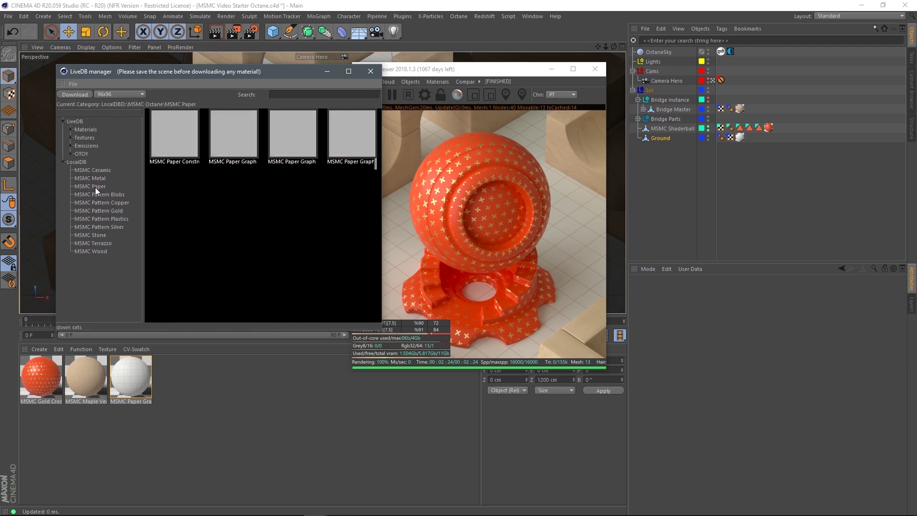
{"action": "left_click", "coordinate": [108, 194]}
{"action": "left_click", "coordinate": [111, 203]}
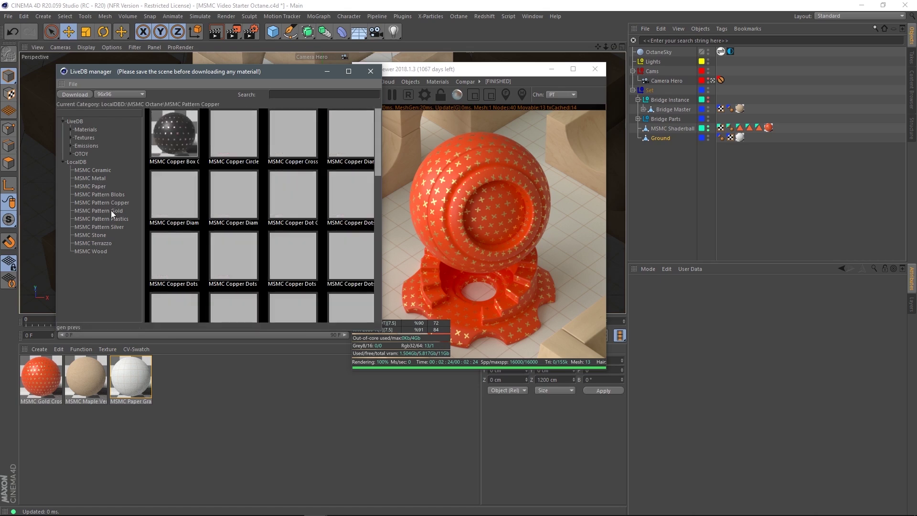
{"action": "left_click", "coordinate": [108, 211]}
{"action": "left_click", "coordinate": [107, 219]}
{"action": "left_click", "coordinate": [105, 228]}
{"action": "left_click", "coordinate": [95, 236]}
{"action": "left_click", "coordinate": [99, 244]}
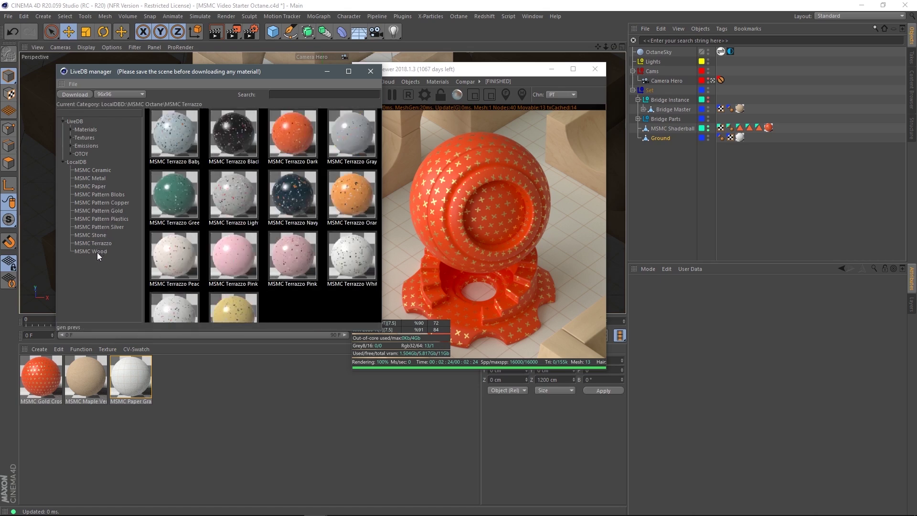
{"action": "left_click", "coordinate": [96, 252]}
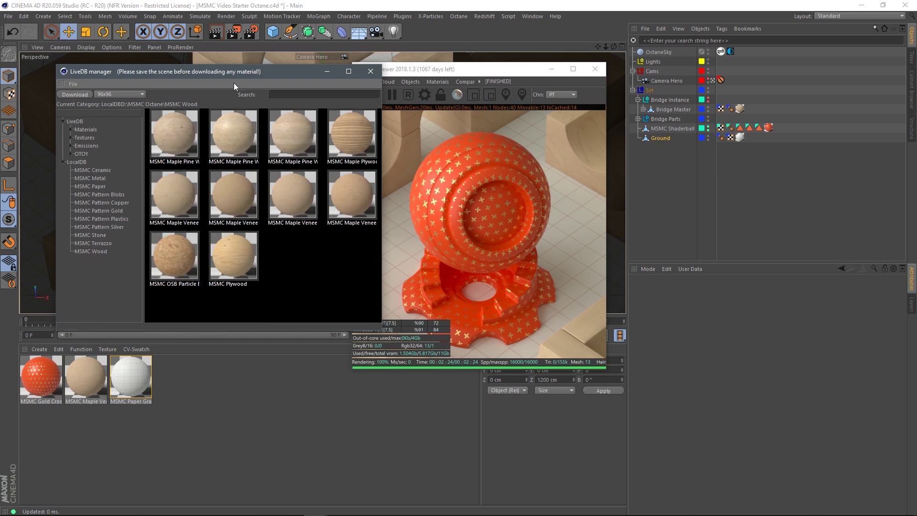
{"action": "mouse_move", "coordinate": [251, 71]}
{"action": "left_mouse_down"}
{"action": "mouse_move", "coordinate": [230, 72]}
{"action": "mouse_move", "coordinate": [241, 70]}
{"action": "left_mouse_up"}
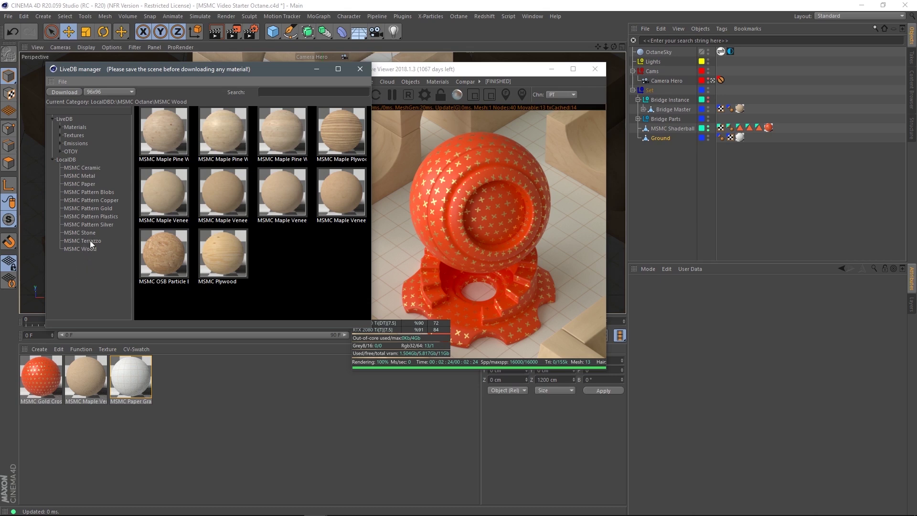
Step: Examine the MSMC Redshift folders in the Content Browser favorites, including the Color Ramps, Color Swatches, Color Washes and Demo Scene folders
{"action": "left_click", "coordinate": [912, 89]}
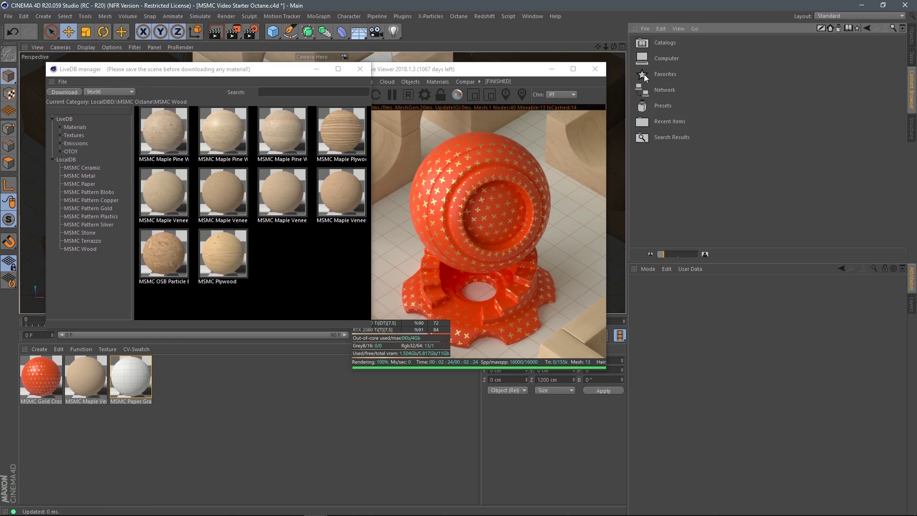
{"action": "double_click", "coordinate": [644, 75]}
{"action": "double_click", "coordinate": [681, 121]}
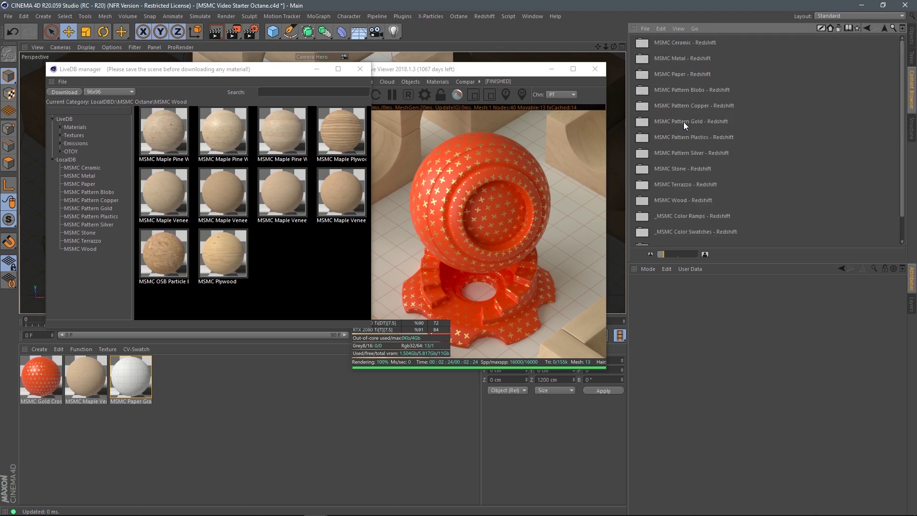
{"action": "scroll", "coordinate": [903, 196], "scroll_direction": "down", "scroll_amount": 2}
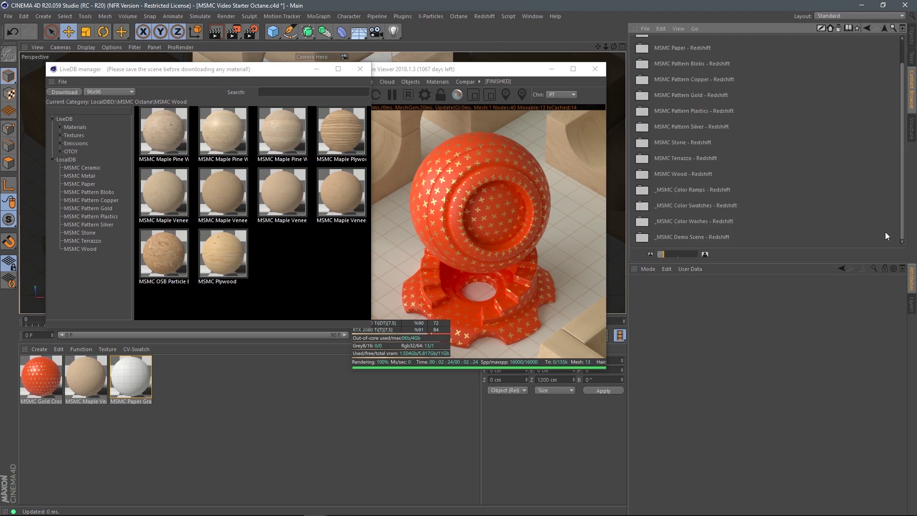
{"action": "double_click", "coordinate": [680, 190]}
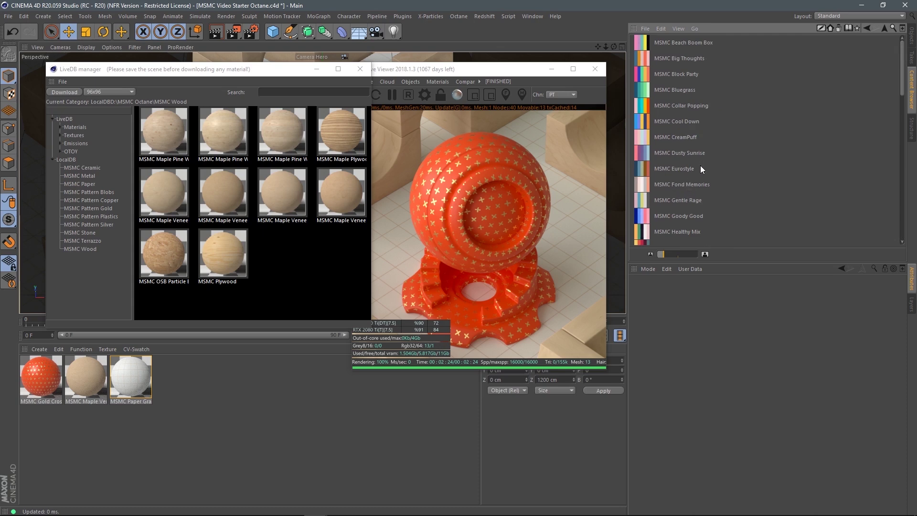
{"action": "key", "text": "BackSpace"}
{"action": "left_click", "coordinate": [684, 207]}
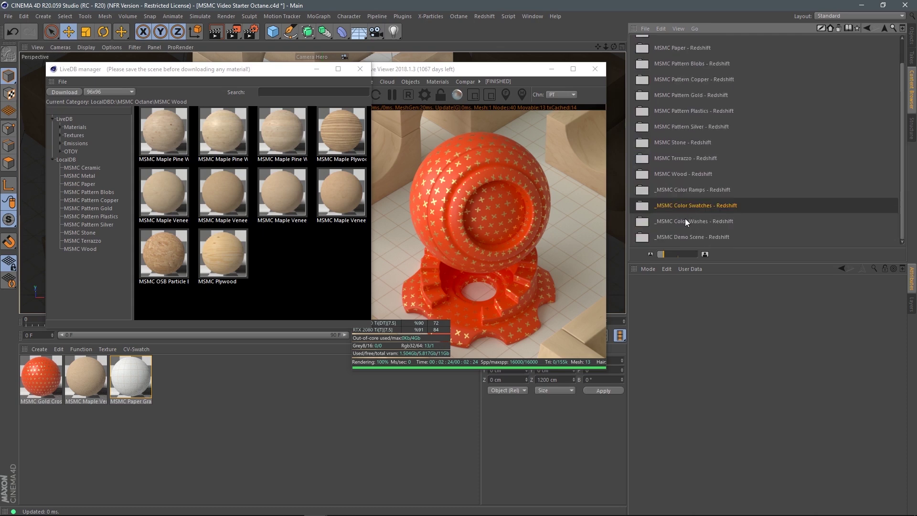
{"action": "left_click", "coordinate": [685, 221]}
{"action": "left_click", "coordinate": [687, 235]}
{"action": "double_click", "coordinate": [697, 235]}
{"action": "key", "text": "BackSpace"}
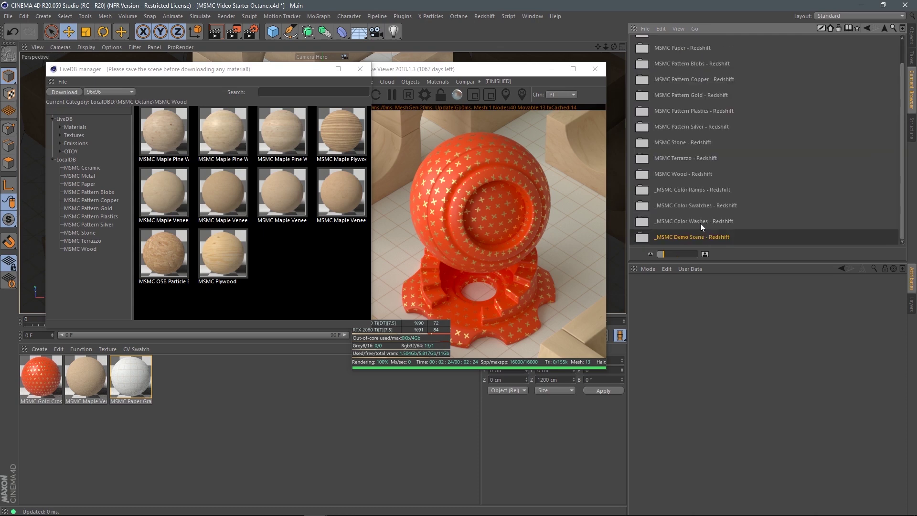
{"action": "left_click", "coordinate": [696, 190]}
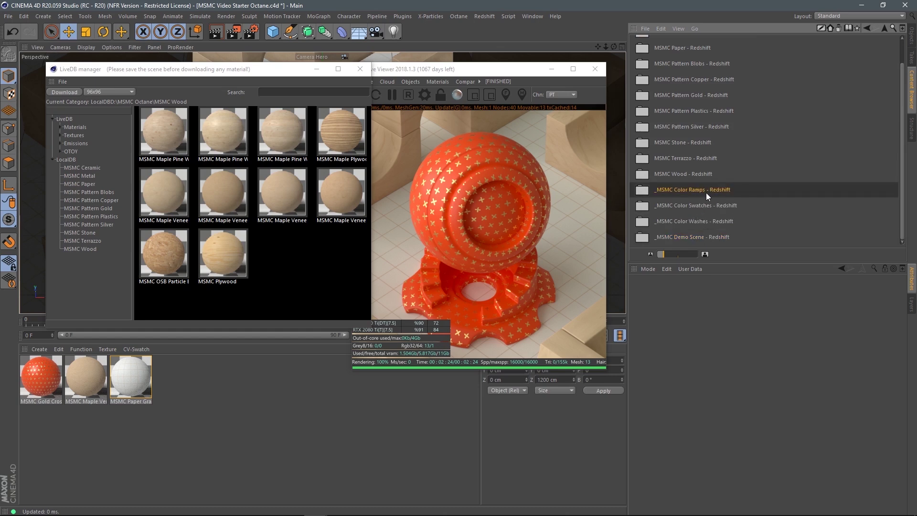
Step: Rearrange the LiveDB and Live Viewer windows, then open the Octane Settings in an enlarged window and show the Other settings
{"action": "left_click_drag", "start_coordinate": [289, 70], "coordinate": [279, 76]}
{"action": "left_click_drag", "start_coordinate": [448, 68], "coordinate": [458, 65]}
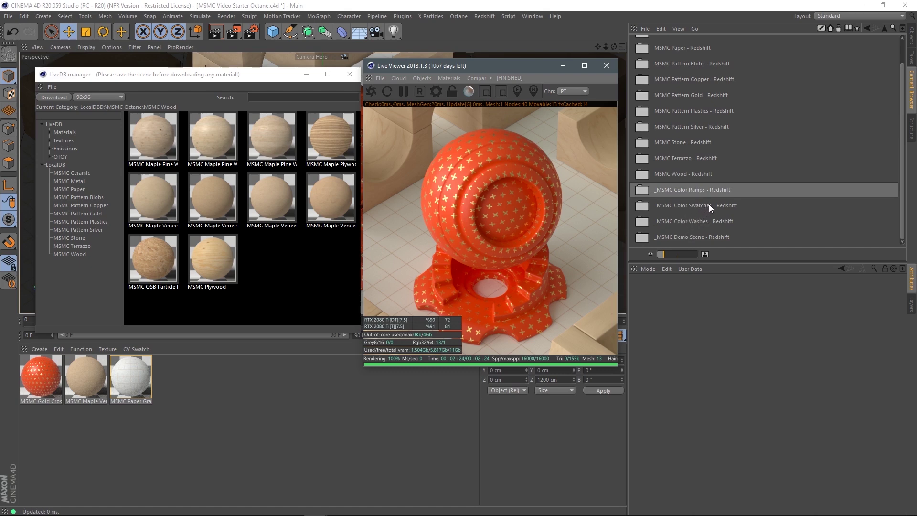
{"action": "left_click", "coordinate": [435, 91]}
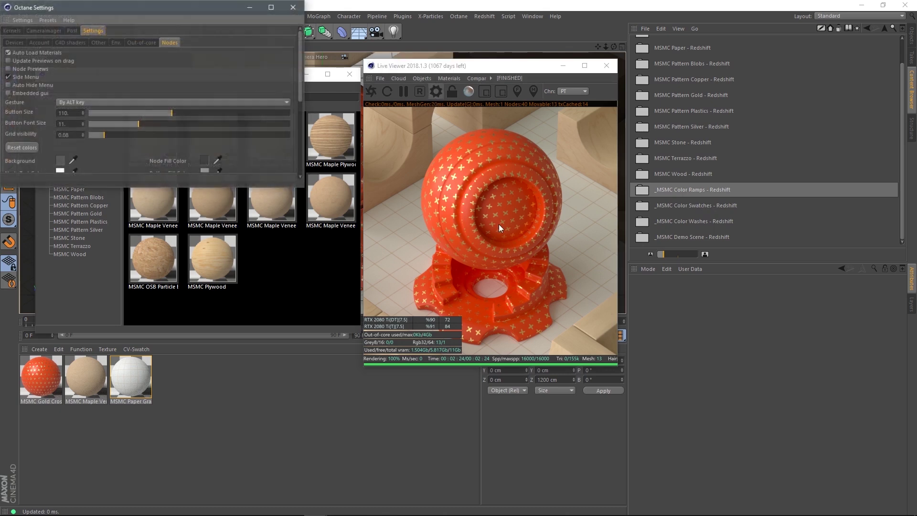
{"action": "left_click_drag", "start_coordinate": [215, 8], "coordinate": [448, 94]}
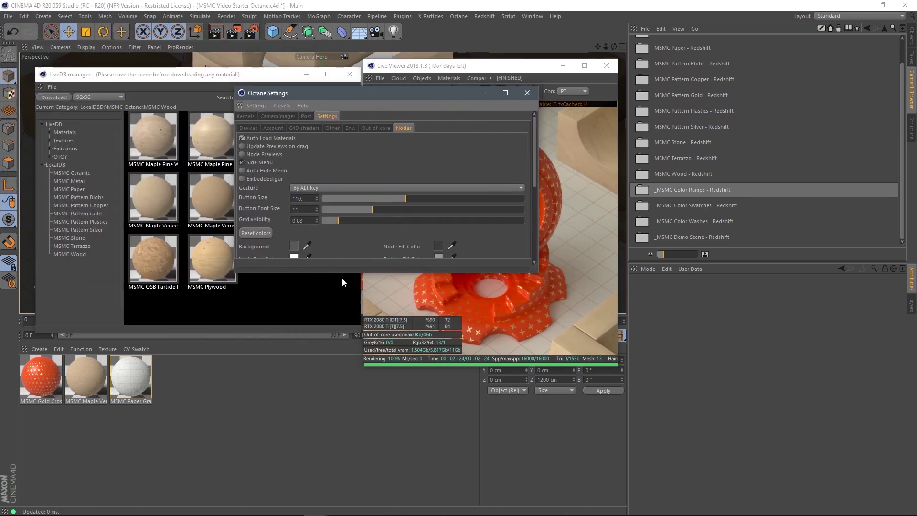
{"action": "left_click_drag", "start_coordinate": [348, 274], "coordinate": [335, 426]}
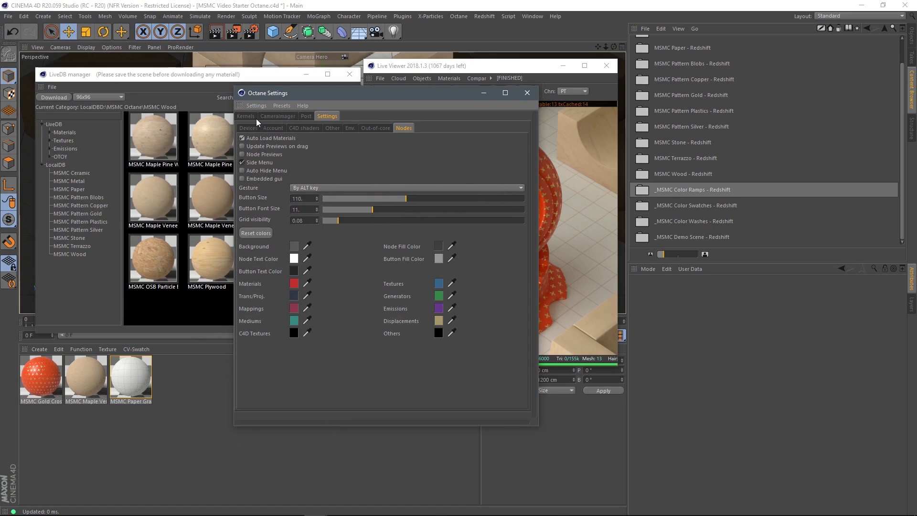
{"action": "left_click", "coordinate": [310, 128]}
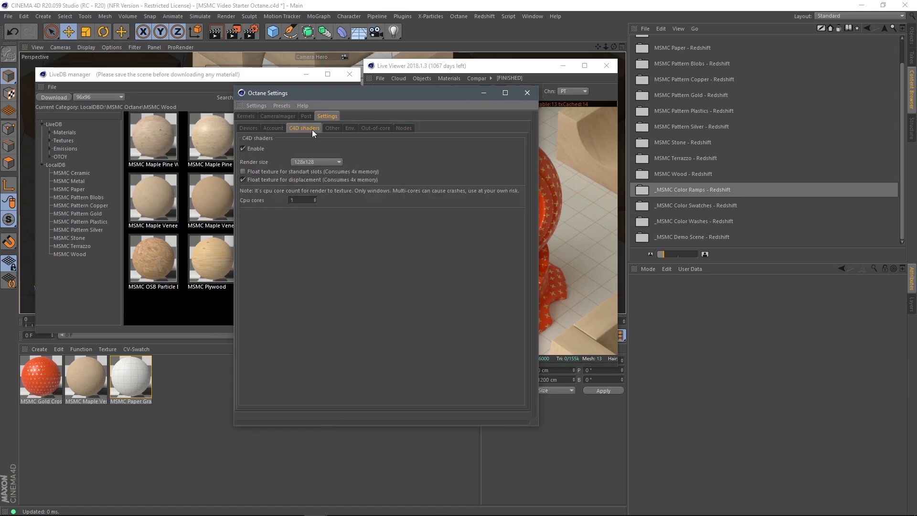
{"action": "left_click", "coordinate": [334, 129]}
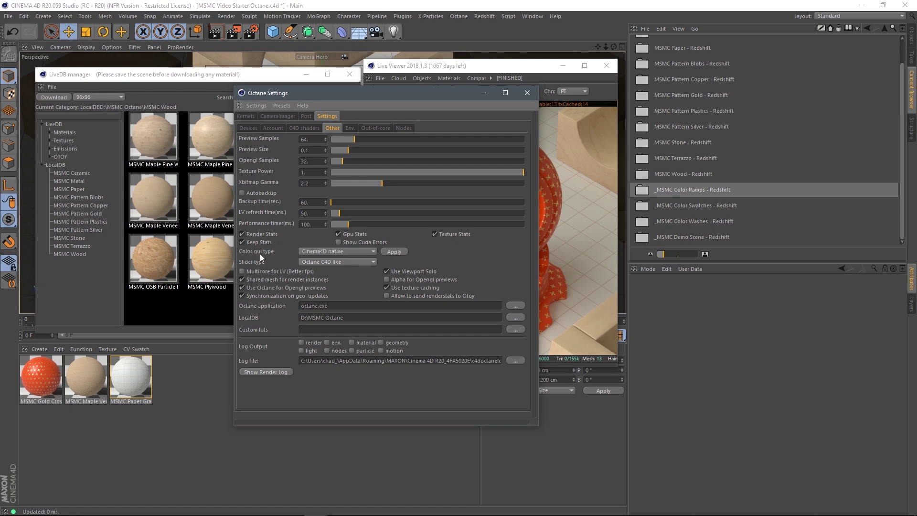
Step: Set the Color gui type to Cinema4D native, apply it and close the Octane Settings
{"action": "left_click", "coordinate": [323, 252]}
{"action": "left_click", "coordinate": [325, 262]}
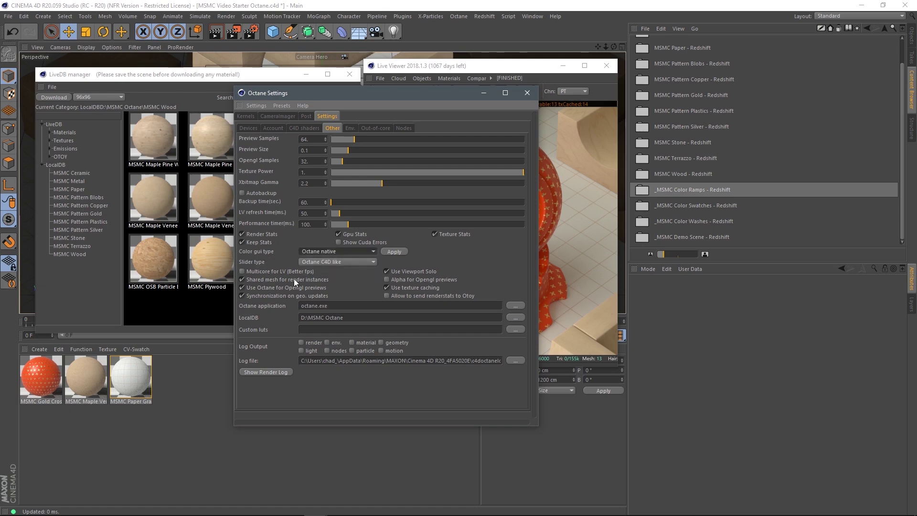
{"action": "left_click", "coordinate": [322, 252]}
{"action": "left_click", "coordinate": [326, 261]}
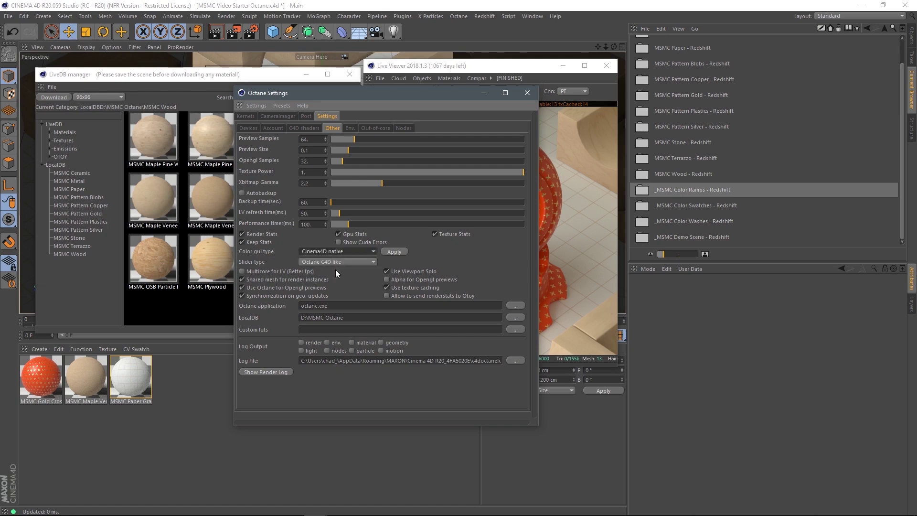
{"action": "left_click", "coordinate": [395, 251]}
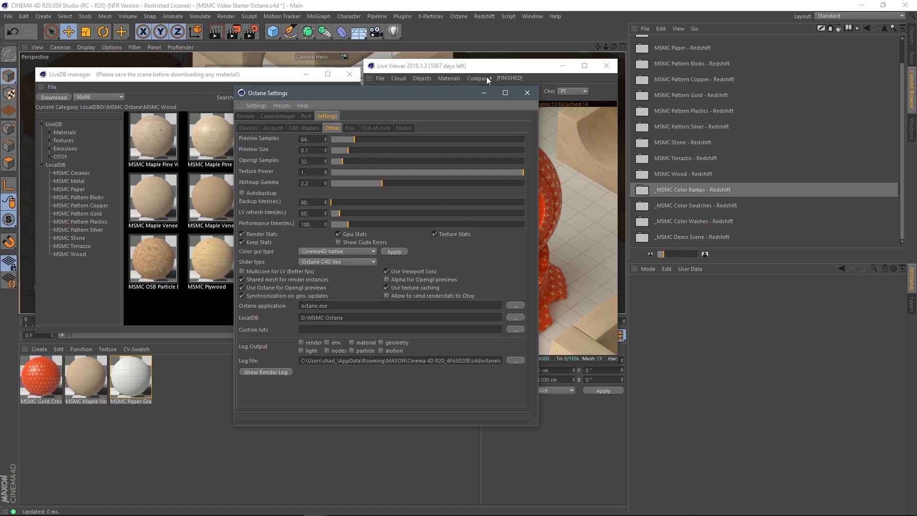
{"action": "left_click", "coordinate": [527, 93]}
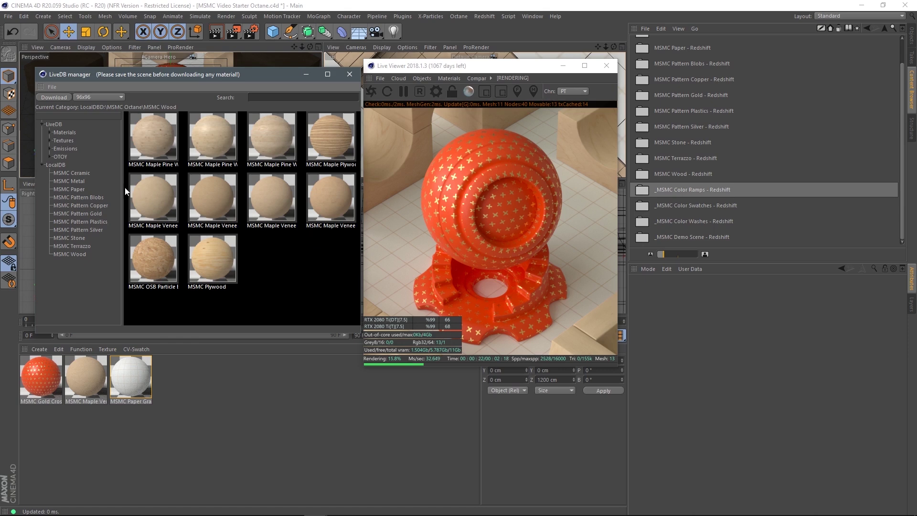
Step: Load the MSMC Plastic Dots Random material from the MSMC Pattern Plastics category and apply it to the MSMC Shaderball object
{"action": "left_click", "coordinate": [81, 222]}
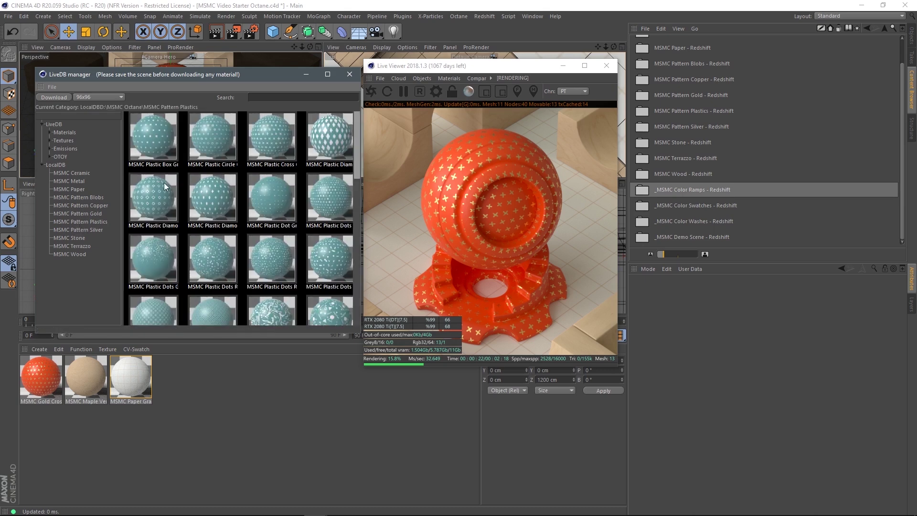
{"action": "mouse_move", "coordinate": [357, 148]}
{"action": "left_mouse_down"}
{"action": "mouse_move", "coordinate": [358, 313]}
{"action": "mouse_move", "coordinate": [371, 151]}
{"action": "left_mouse_up"}
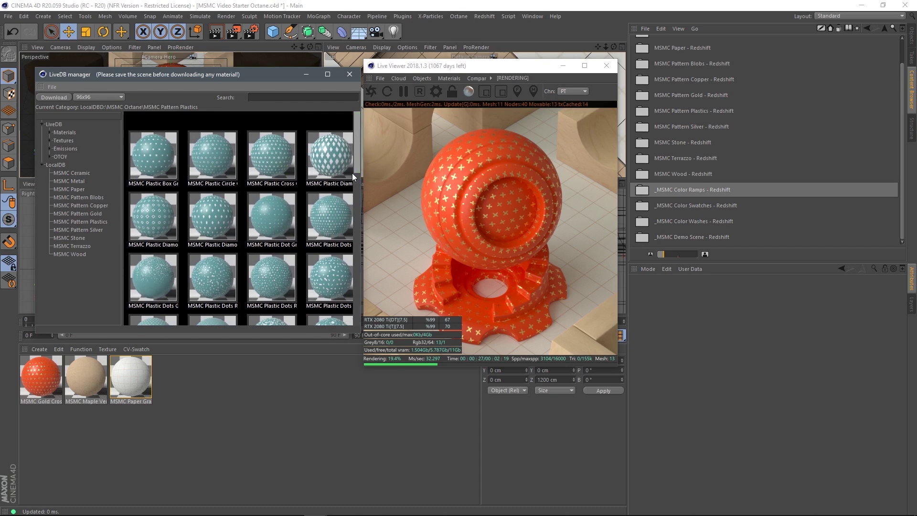
{"action": "left_click", "coordinate": [272, 274]}
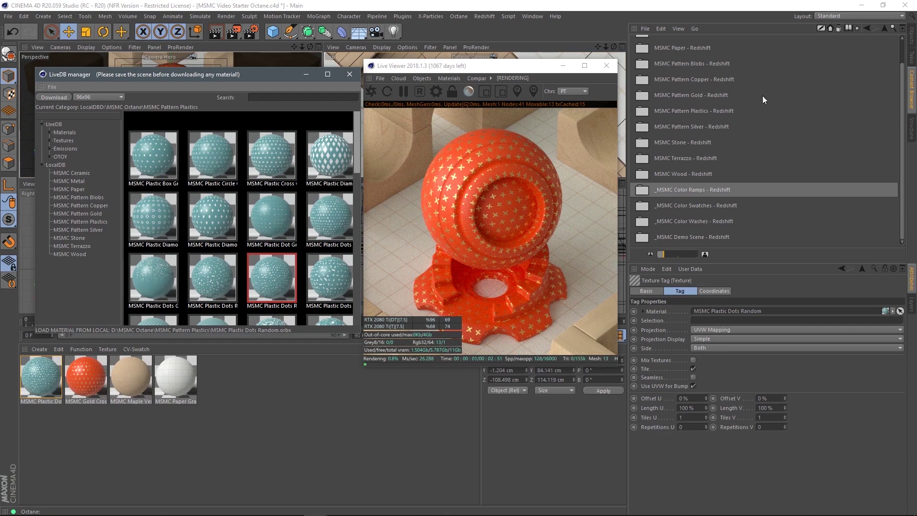
{"action": "left_click", "coordinate": [913, 36]}
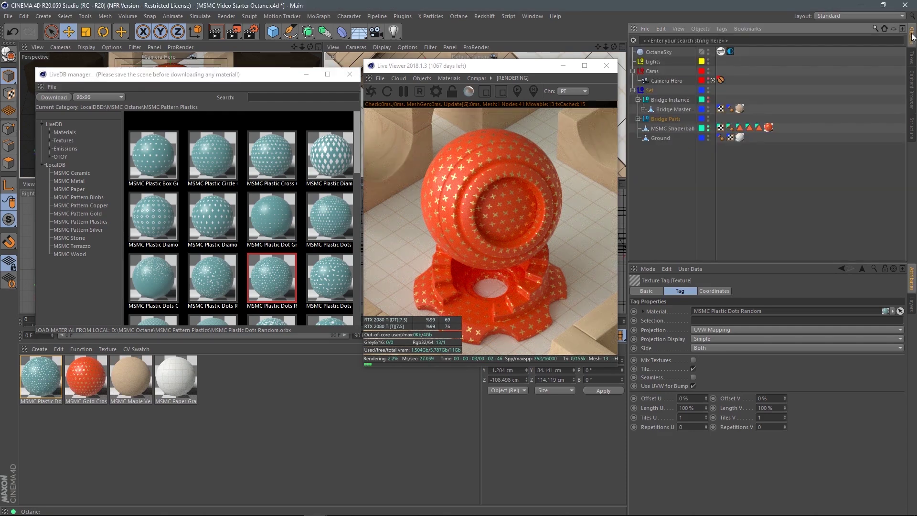
{"action": "left_click_drag", "start_coordinate": [44, 368], "coordinate": [667, 127]}
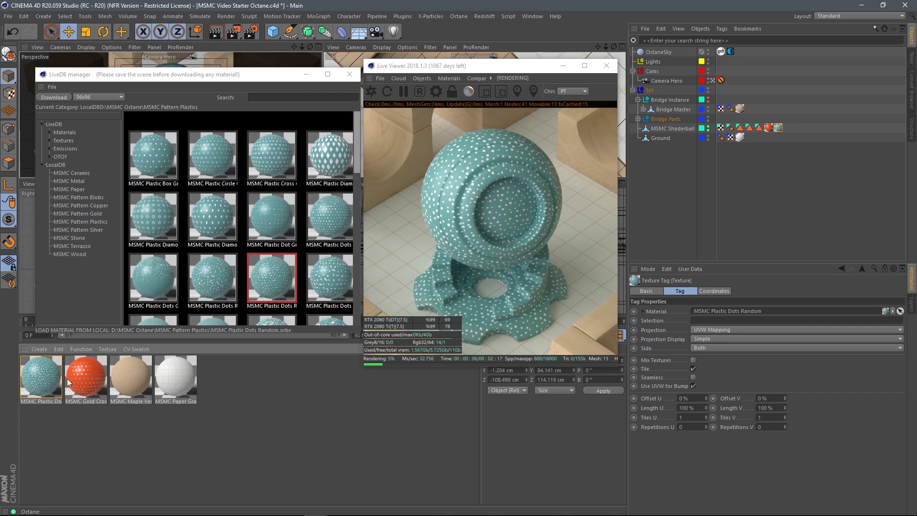
Step: Open the MSMC Plastic Dots Random material in the Octane Node Editor
{"action": "left_click", "coordinate": [43, 382]}
{"action": "left_click", "coordinate": [654, 291]}
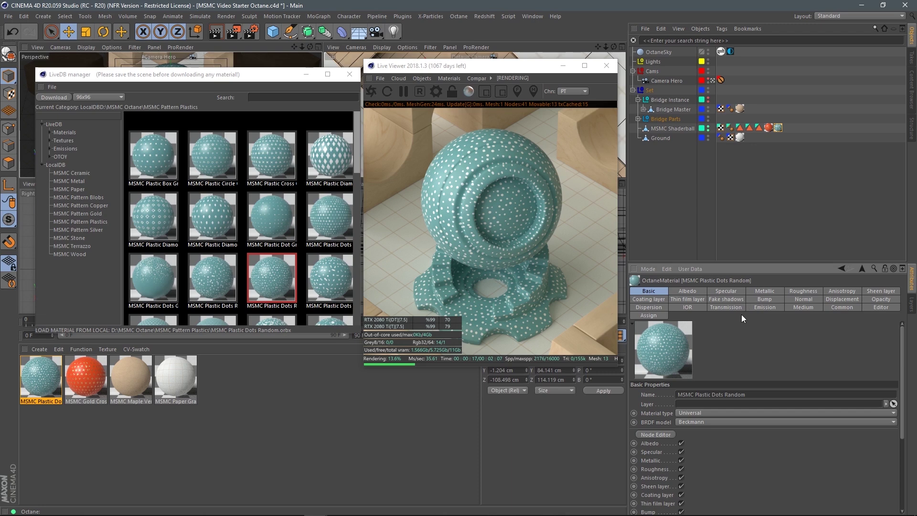
{"action": "left_click", "coordinate": [661, 434]}
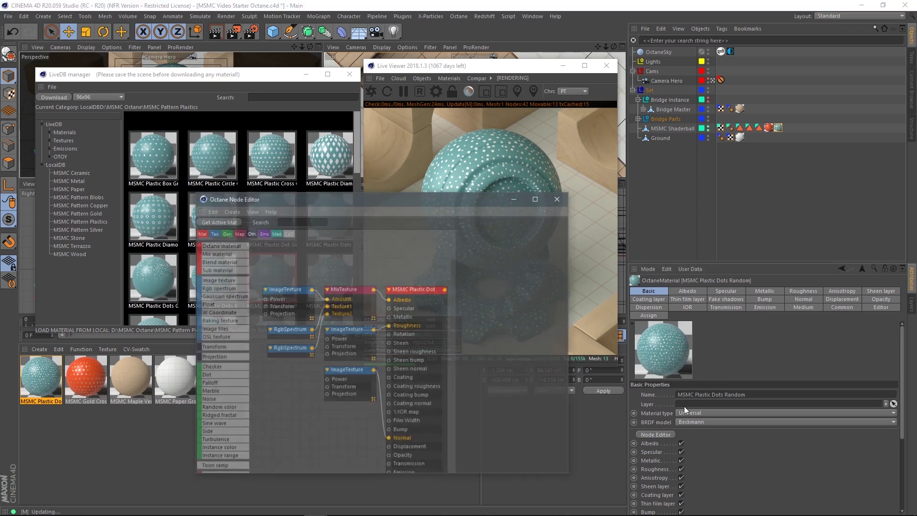
Step: Arrange the Octane Node Editor beside the render with all material inputs visible and inspect the colours of both RgbSpectrum nodes
{"action": "left_click_drag", "start_coordinate": [461, 202], "coordinate": [335, 116]}
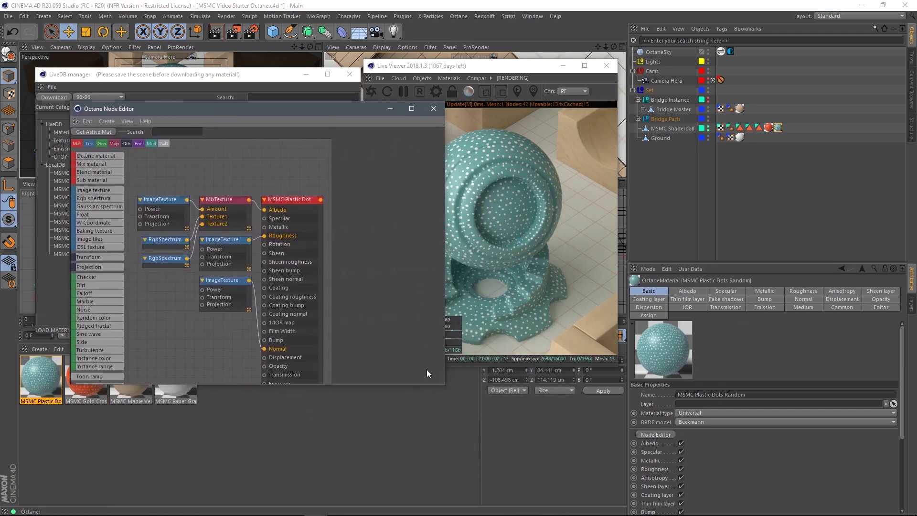
{"action": "left_click_drag", "start_coordinate": [445, 385], "coordinate": [434, 439]}
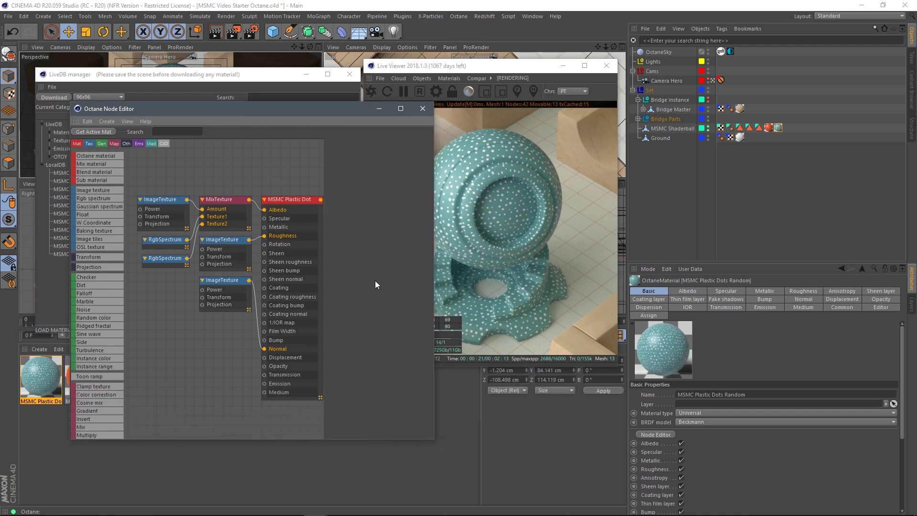
{"action": "left_click_drag", "start_coordinate": [287, 110], "coordinate": [222, 126]}
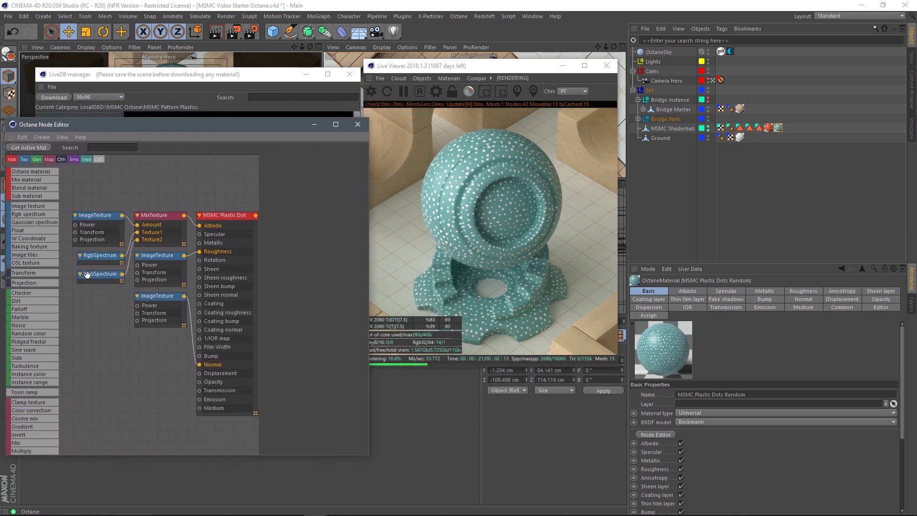
{"action": "left_click", "coordinate": [103, 260]}
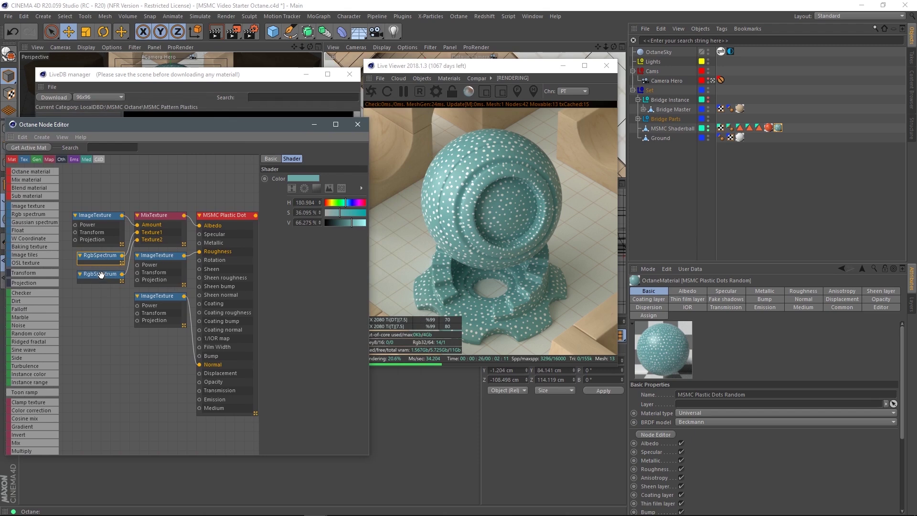
{"action": "left_click", "coordinate": [100, 276]}
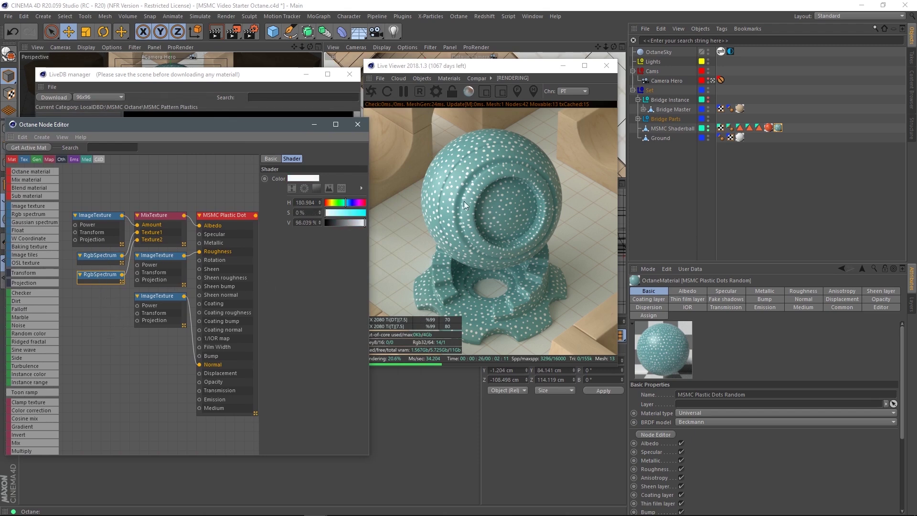
Step: Widen the Node Editor and its shader settings area, and show the colour swatches for the lower RgbSpectrum node
{"action": "left_click_drag", "start_coordinate": [369, 247], "coordinate": [432, 251]}
{"action": "left_click_drag", "start_coordinate": [303, 240], "coordinate": [265, 239]}
{"action": "left_click_drag", "start_coordinate": [325, 127], "coordinate": [369, 138]}
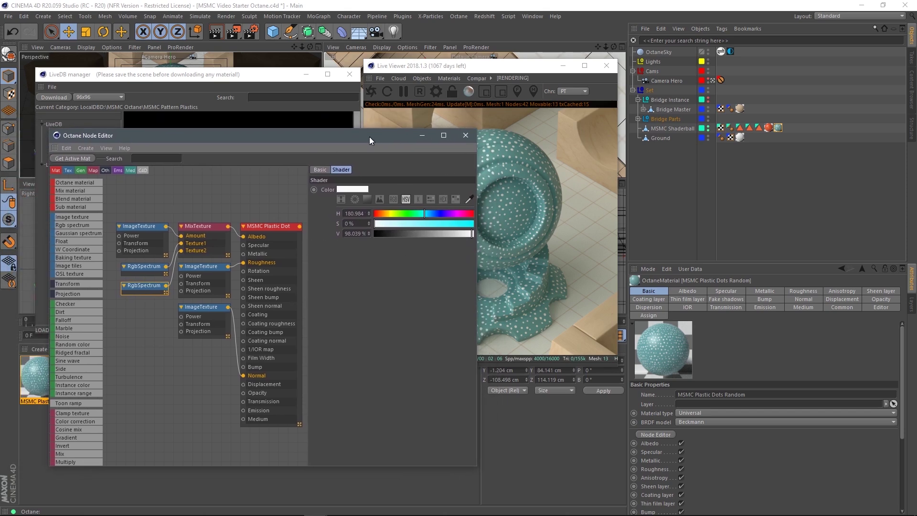
{"action": "left_click", "coordinate": [455, 199]}
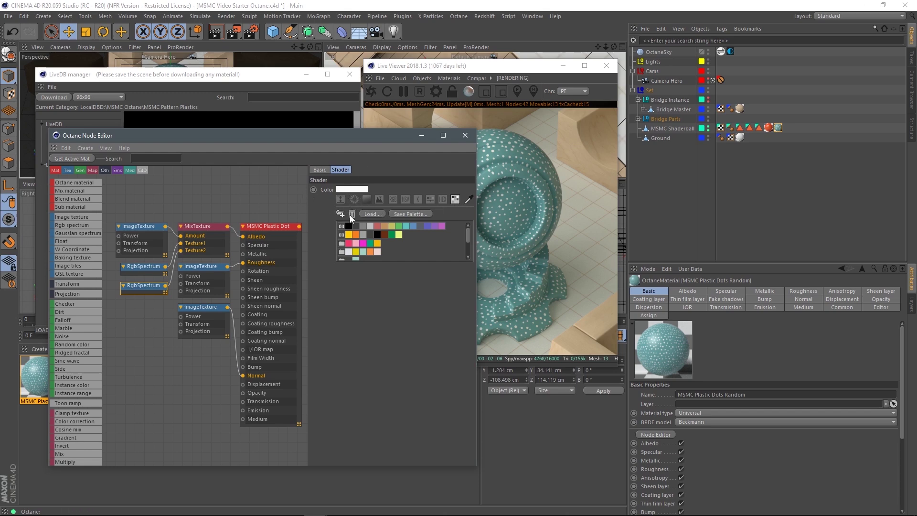
Step: Set the upper RgbSpectrum node to a pale pink in HSV mode with hue 16°, saturation 23% and value 88%
{"action": "left_click", "coordinate": [150, 266]}
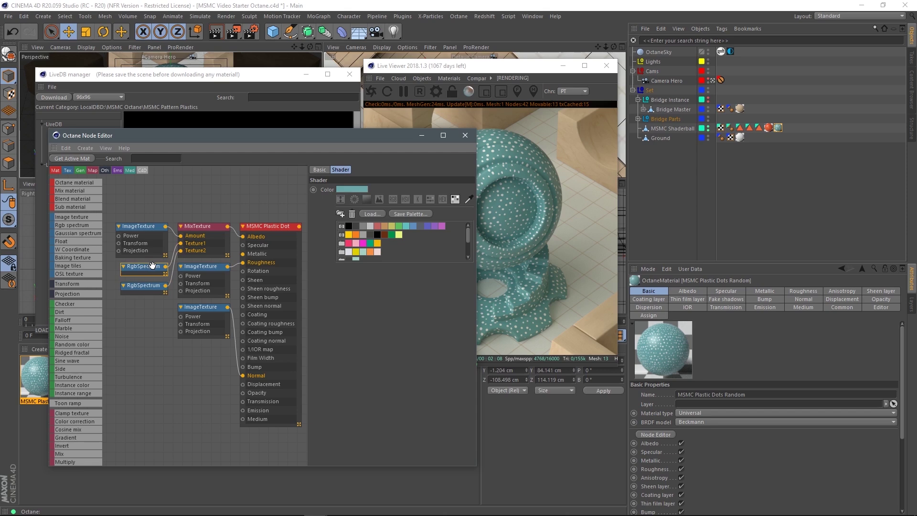
{"action": "left_click", "coordinate": [409, 205]}
{"action": "left_click_drag", "start_coordinate": [371, 139], "coordinate": [417, 233]}
{"action": "left_click_drag", "start_coordinate": [466, 309], "coordinate": [421, 309]}
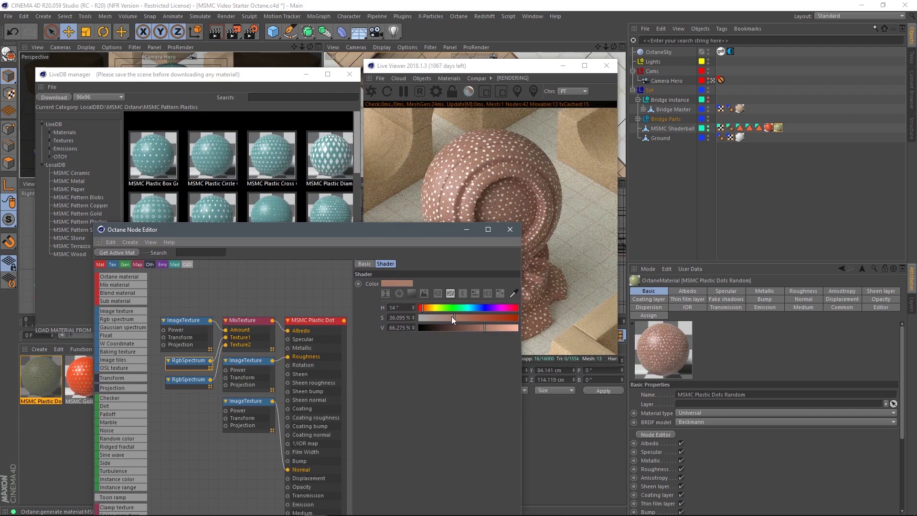
{"action": "left_click_drag", "start_coordinate": [485, 328], "coordinate": [435, 319]}
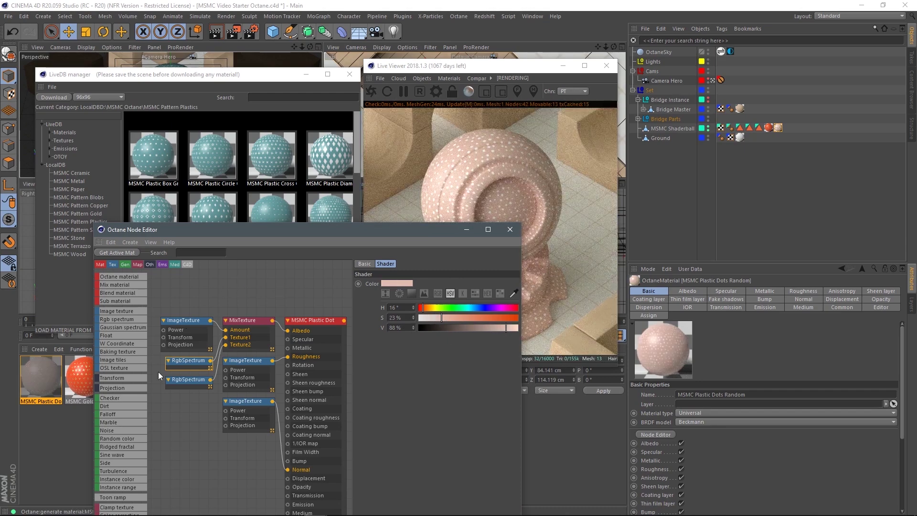
Step: Make the dots red by setting the lower RgbSpectrum node's hue to 0° and saturation to 100%
{"action": "left_click", "coordinate": [189, 380]}
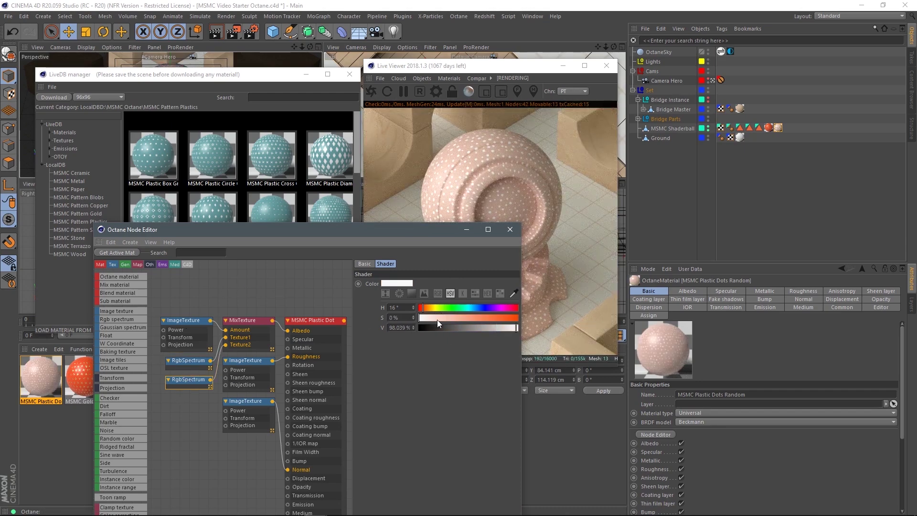
{"action": "left_click_drag", "start_coordinate": [438, 320], "coordinate": [518, 319]}
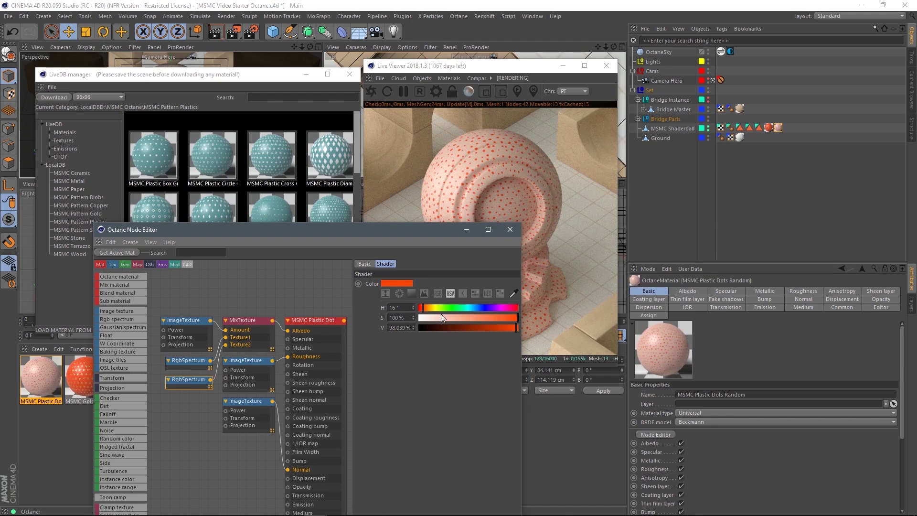
{"action": "left_click", "coordinate": [430, 308]}
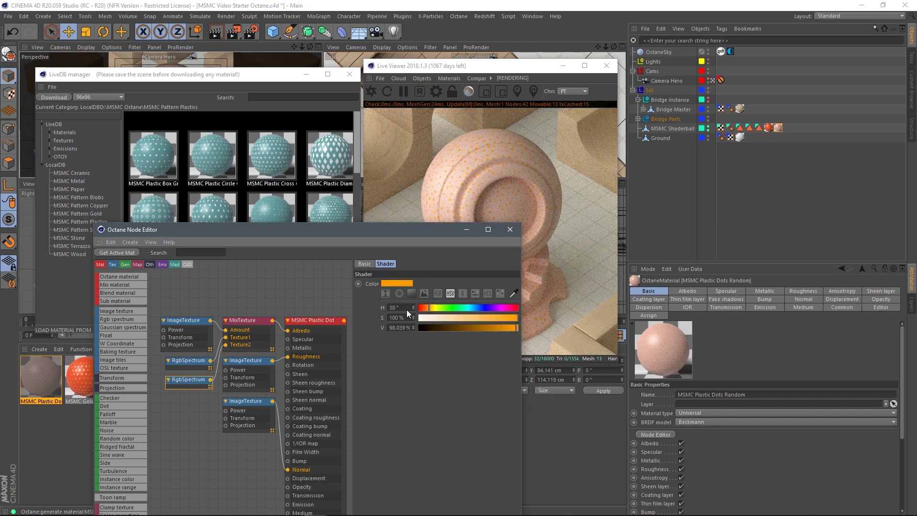
{"action": "left_click_drag", "start_coordinate": [429, 308], "coordinate": [406, 309]}
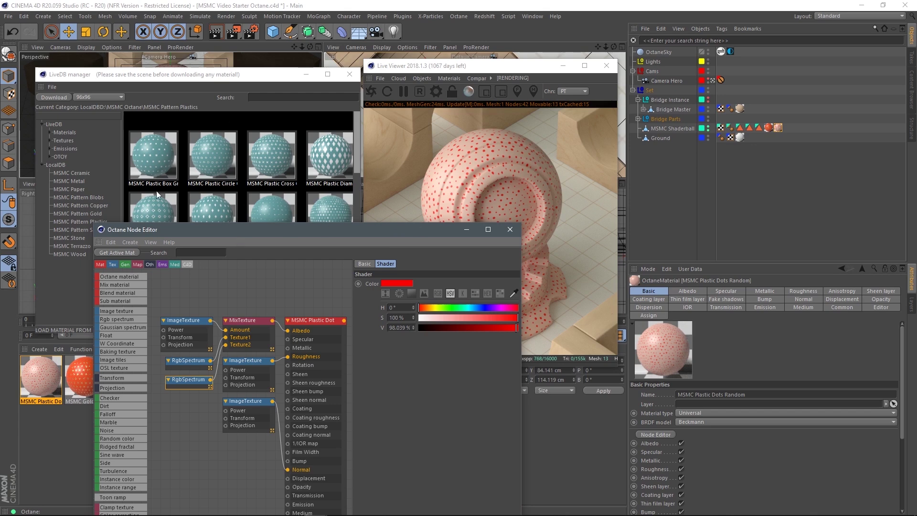
Step: Open the _MSMC Color Swatches - Redshift folder and show it in a separate Content Browser window over the workspace
{"action": "left_click", "coordinate": [909, 94]}
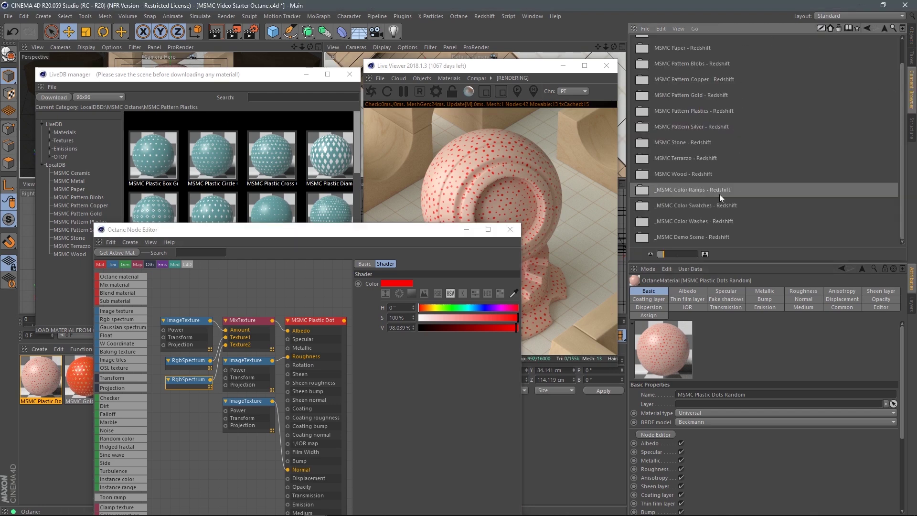
{"action": "double_click", "coordinate": [699, 206]}
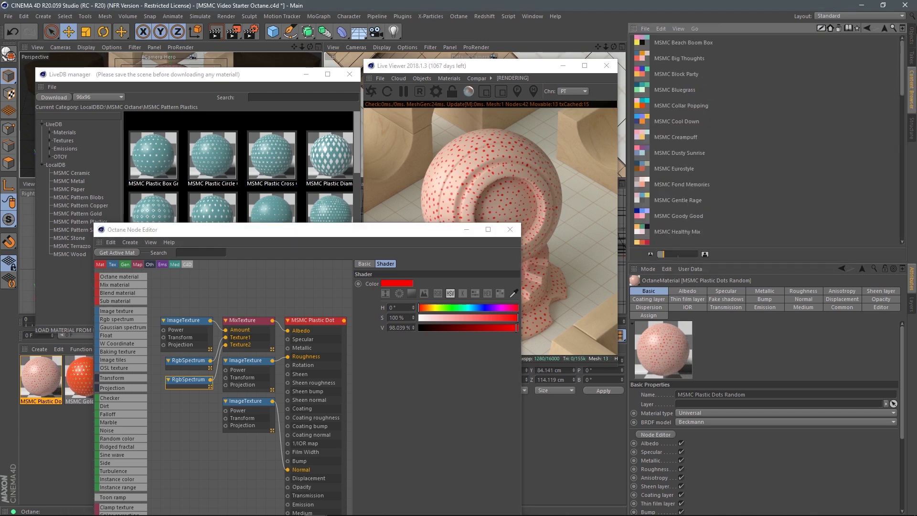
{"action": "left_click", "coordinate": [902, 29]}
{"action": "left_click_drag", "start_coordinate": [433, 9], "coordinate": [302, 28]}
{"action": "left_click_drag", "start_coordinate": [218, 272], "coordinate": [214, 272]}
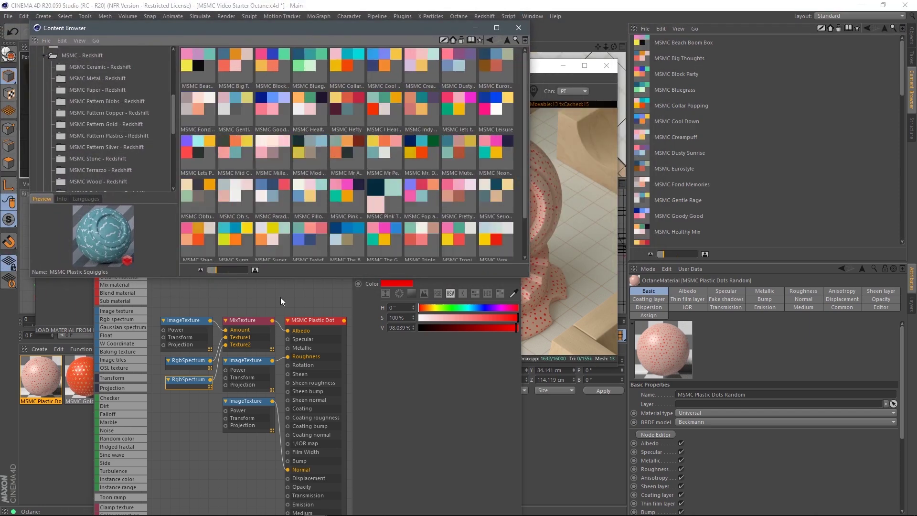
Step: Arrange the Node Editor and Content Browser so both are accessible, and browse the remaining MSMC colour swatches
{"action": "left_click", "coordinate": [245, 286]}
{"action": "left_click", "coordinate": [188, 360]}
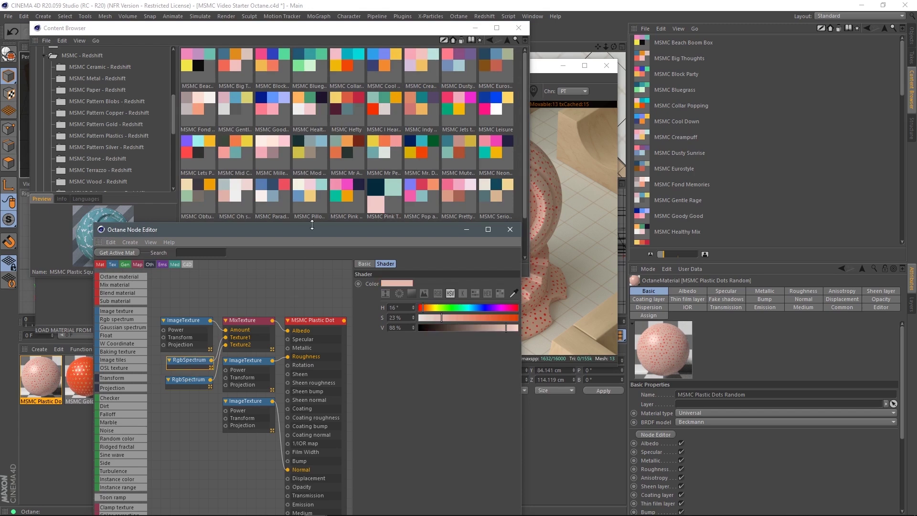
{"action": "left_click_drag", "start_coordinate": [334, 237], "coordinate": [357, 280]}
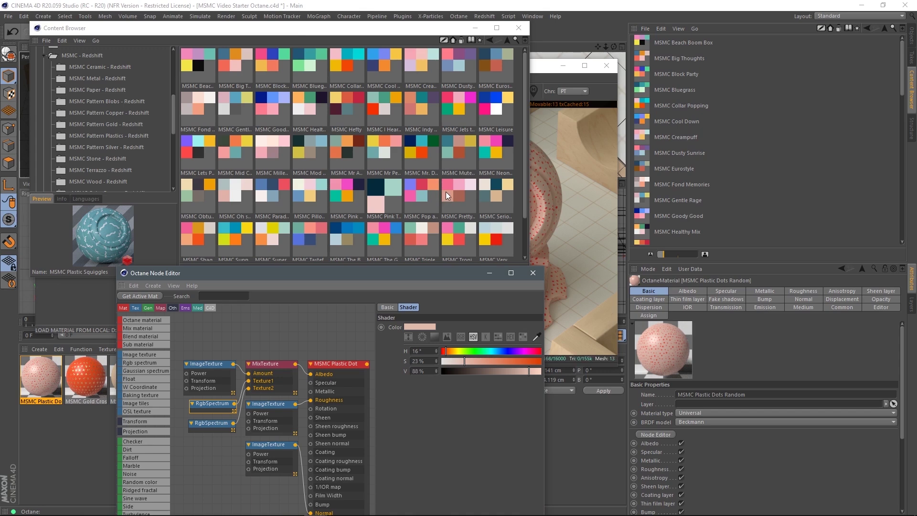
{"action": "left_click_drag", "start_coordinate": [526, 162], "coordinate": [523, 217]}
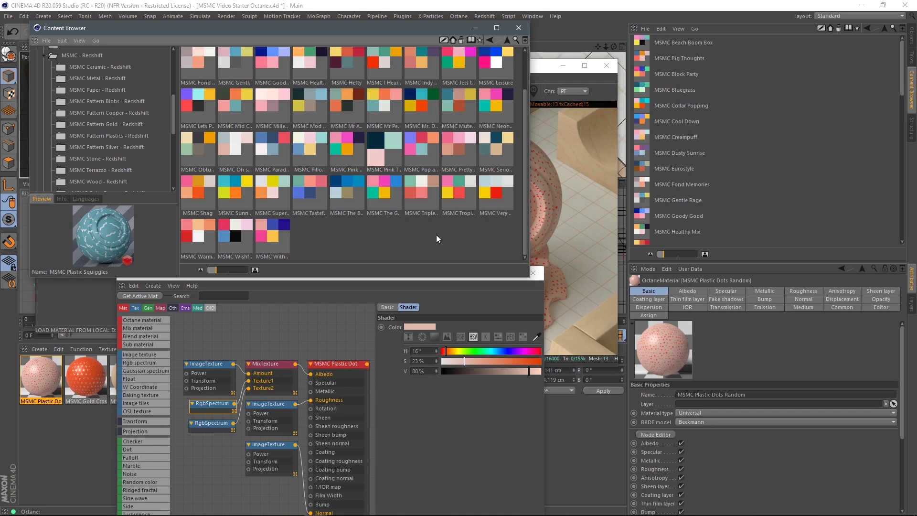
{"action": "left_click_drag", "start_coordinate": [421, 28], "coordinate": [340, 18]}
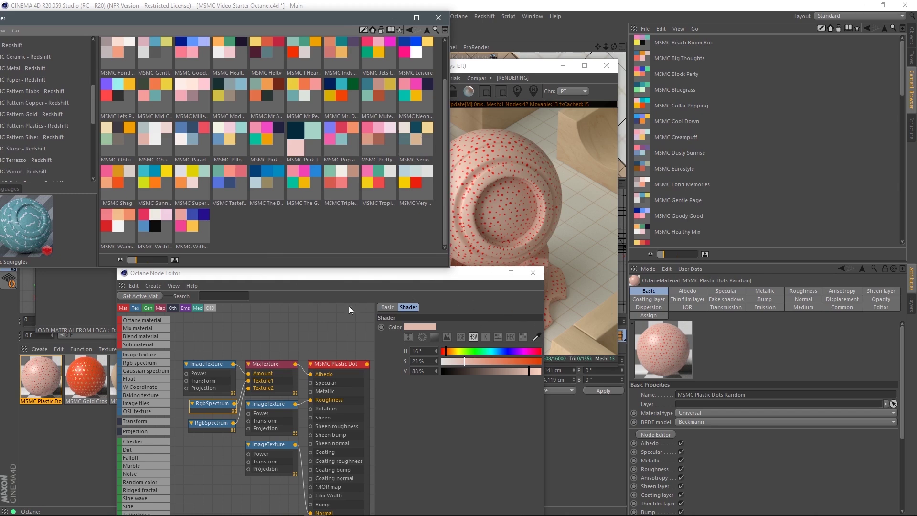
Step: Show the swatch groups for the upper RgbSpectrum node and load the MSMC Pretty in Pink palette into them
{"action": "left_click", "coordinate": [221, 406]}
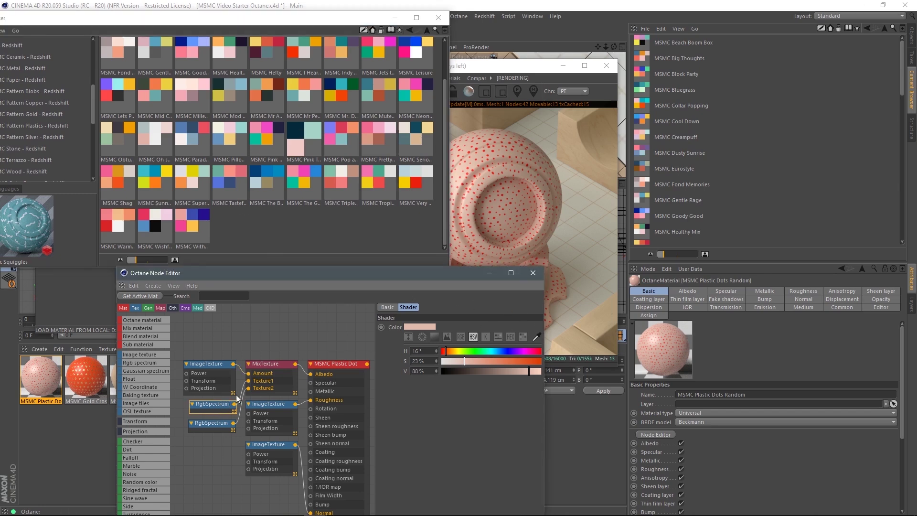
{"action": "left_click", "coordinate": [523, 337]}
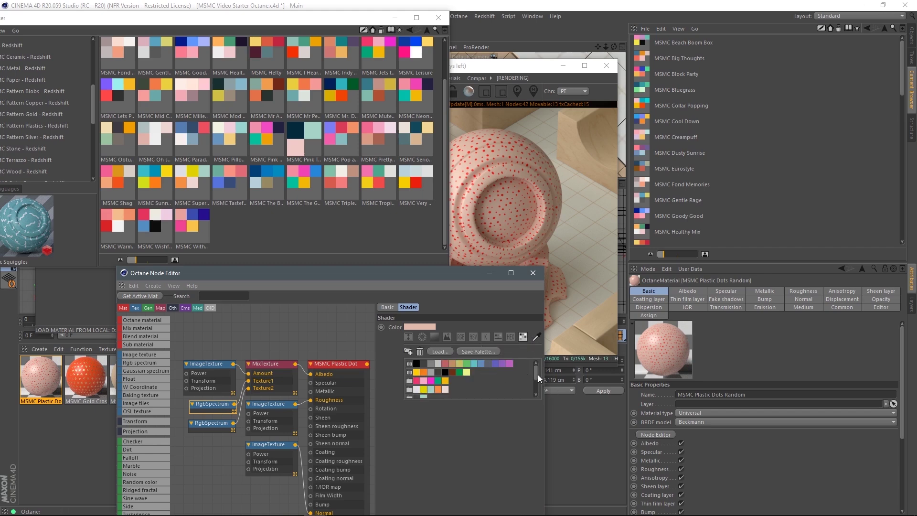
{"action": "scroll", "coordinate": [536, 379], "scroll_direction": "down", "scroll_amount": 1}
{"action": "mouse_move", "coordinate": [540, 369]}
{"action": "left_mouse_down"}
{"action": "mouse_move", "coordinate": [538, 393]}
{"action": "mouse_move", "coordinate": [538, 359]}
{"action": "mouse_move", "coordinate": [542, 386]}
{"action": "left_mouse_up"}
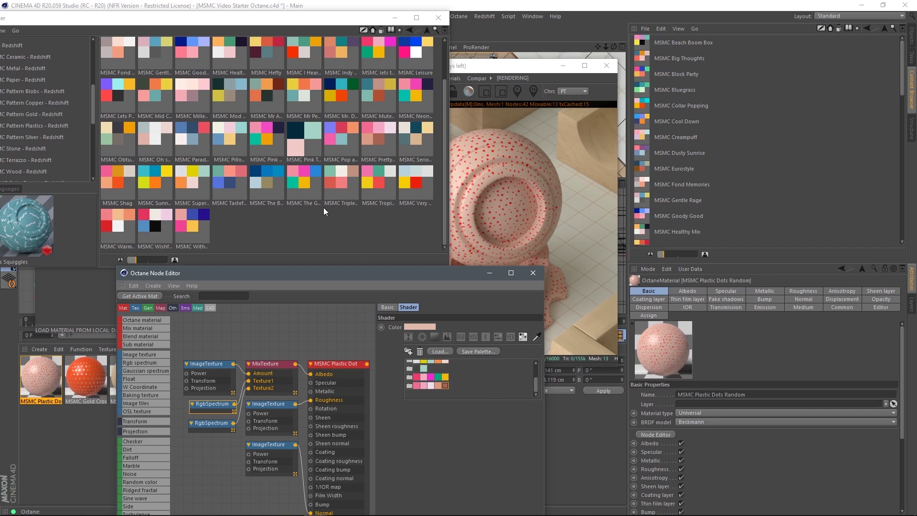
{"action": "left_click", "coordinate": [380, 130]}
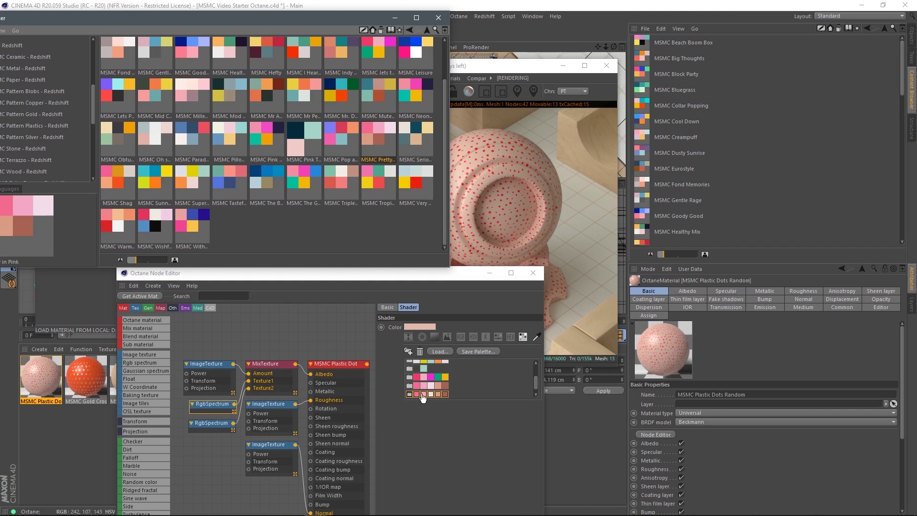
Step: Colour the upper RgbSpectrum node reddish brown and the lower one medium pink from the MSMC Pretty in Pink swatches
{"action": "left_click", "coordinate": [445, 394]}
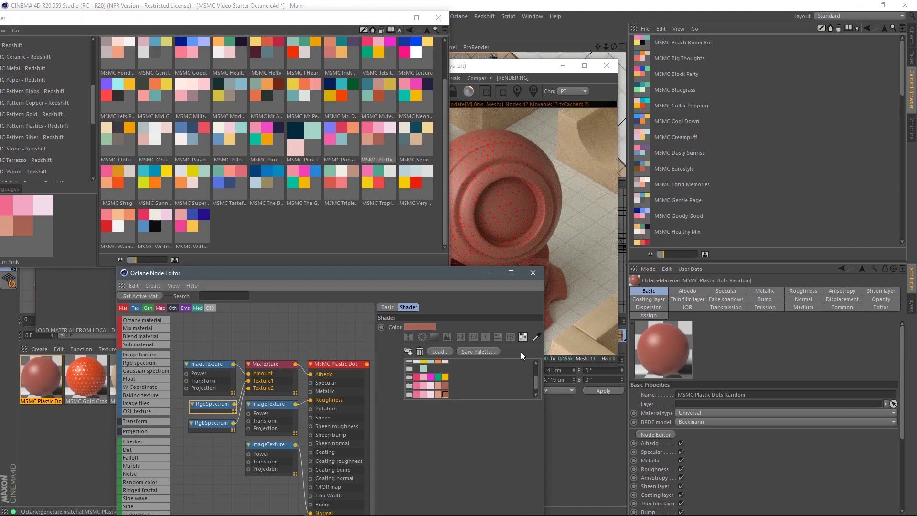
{"action": "left_click", "coordinate": [210, 424]}
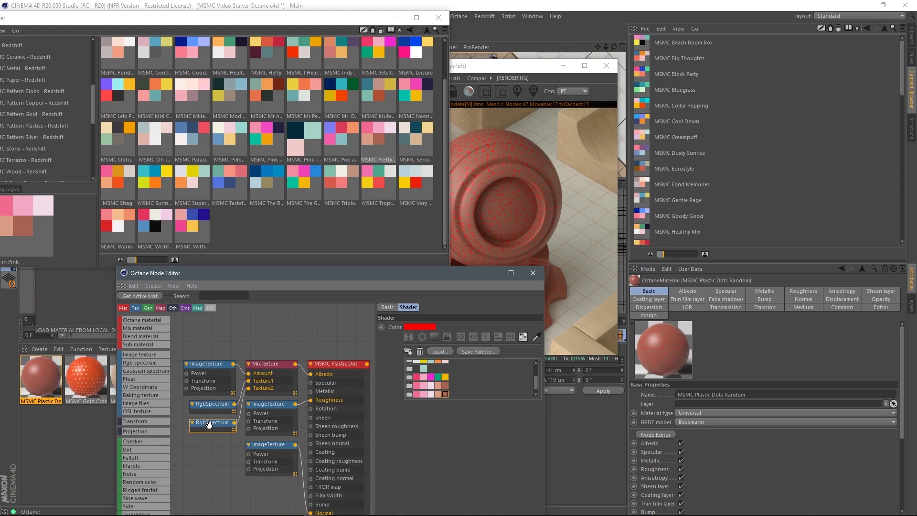
{"action": "scroll", "coordinate": [536, 383], "scroll_direction": "down", "scroll_amount": 1}
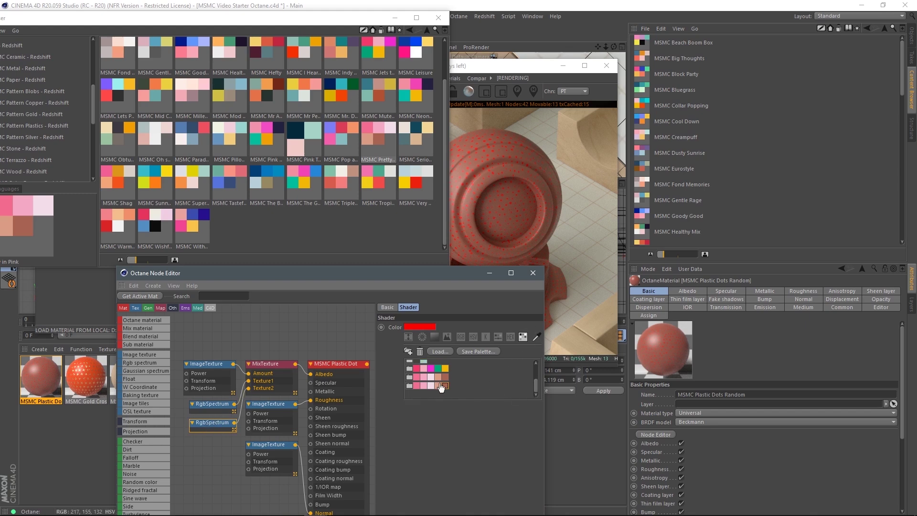
{"action": "left_click", "coordinate": [425, 387]}
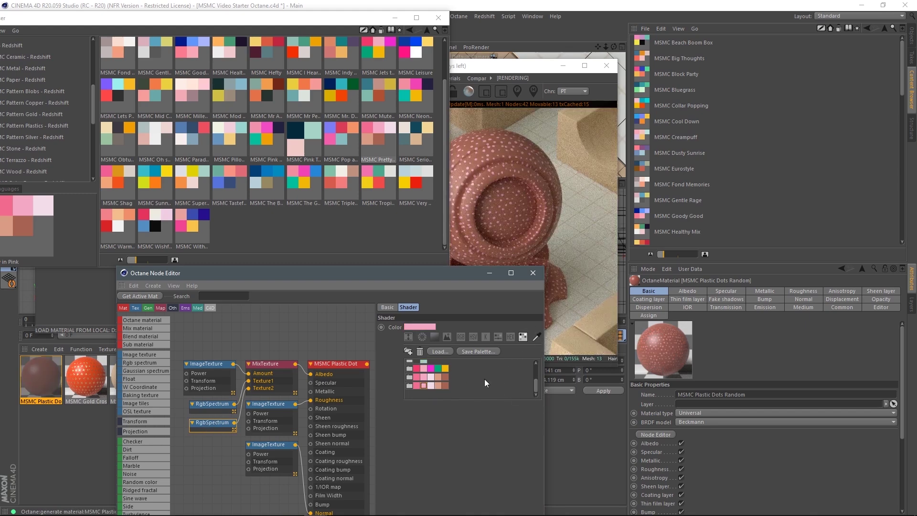
Step: Recolour the upper RgbSpectrum node hot pink and the lower one very pale pink from the same swatch group
{"action": "left_click", "coordinate": [212, 404]}
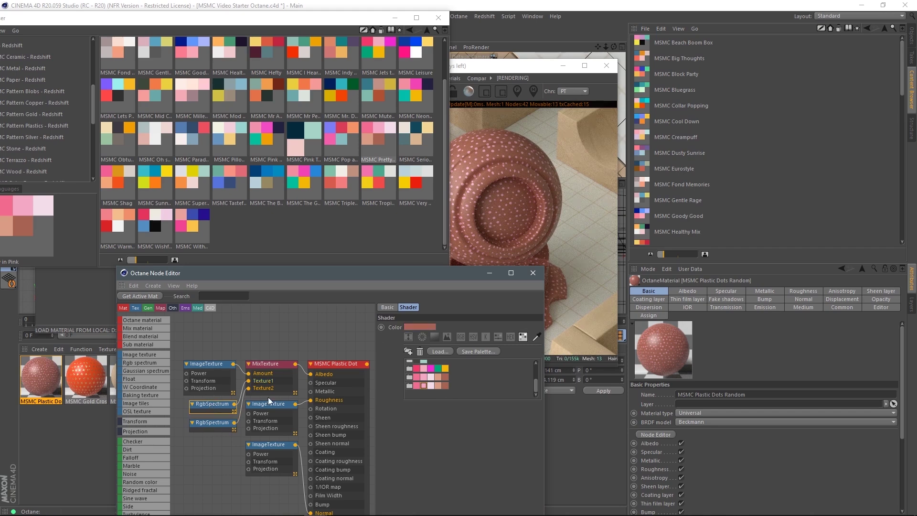
{"action": "left_click", "coordinate": [417, 391]}
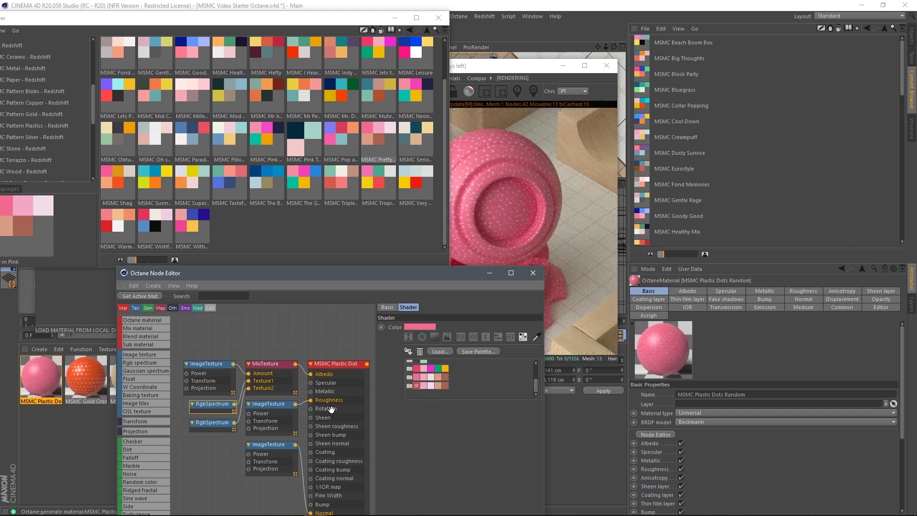
{"action": "left_click", "coordinate": [213, 423]}
{"action": "left_click", "coordinate": [431, 386]}
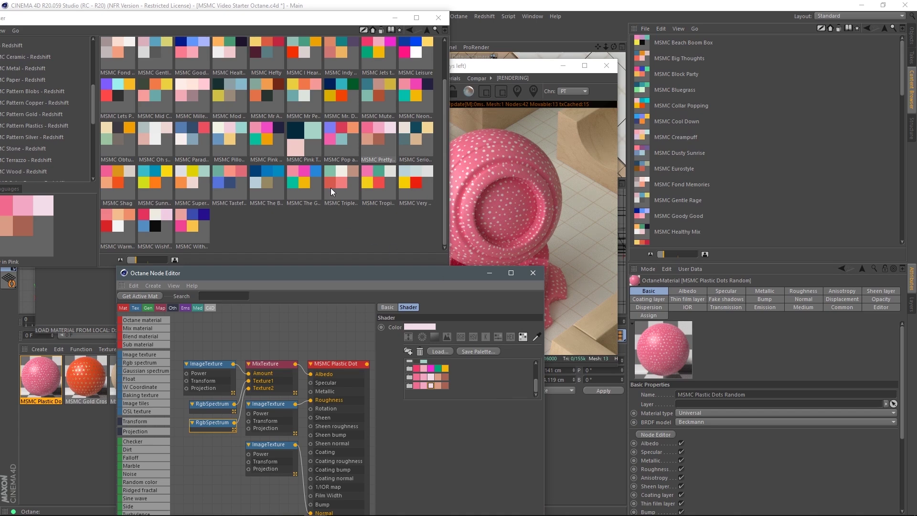
Step: Load the MSMC I Heart Eames palette and use its red-orange for the lower RgbSpectrum node and its orange for the upper one
{"action": "left_click_drag", "start_coordinate": [303, 56], "coordinate": [438, 396]}
{"action": "left_click", "coordinate": [438, 395]}
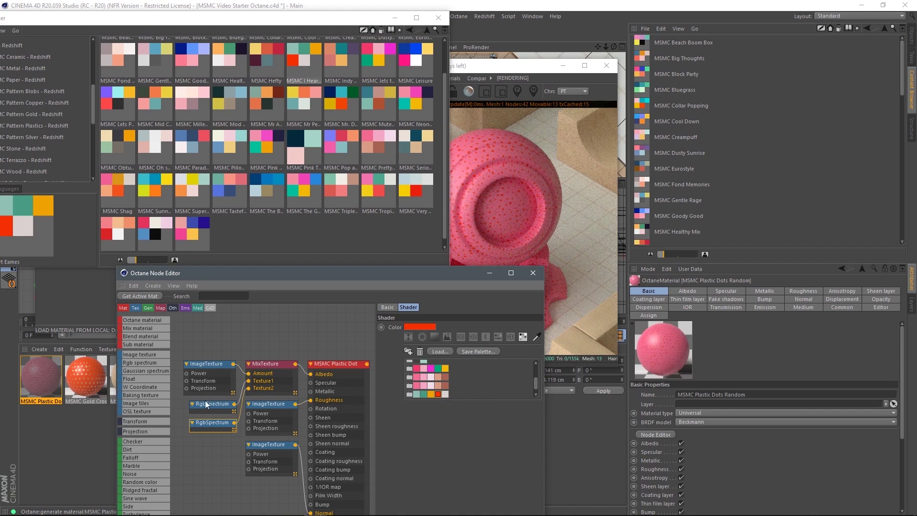
{"action": "left_click", "coordinate": [201, 403]}
{"action": "left_click", "coordinate": [431, 394]}
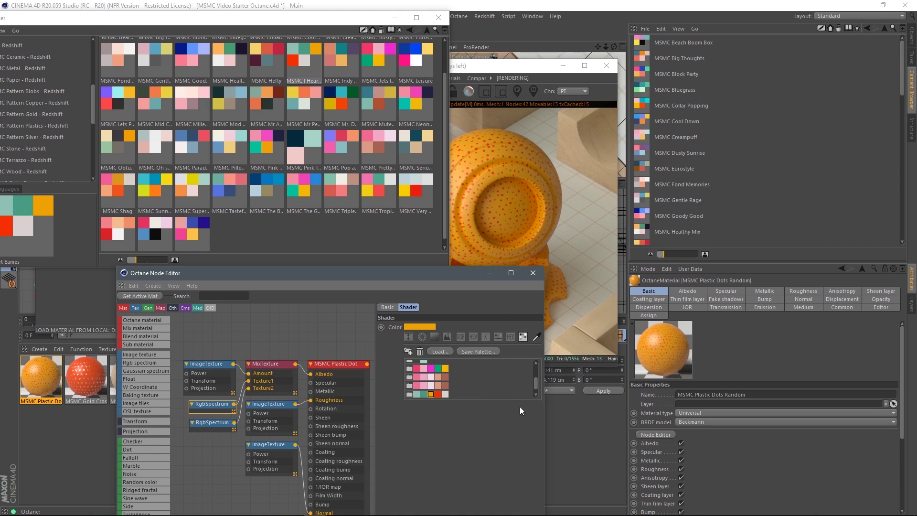
{"action": "left_click_drag", "start_coordinate": [317, 275], "coordinate": [360, 146]}
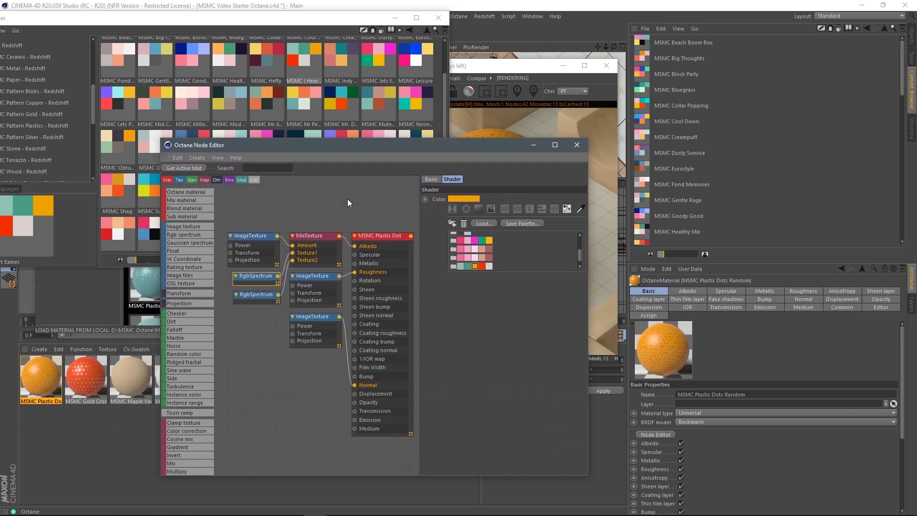
Step: Close the node editor and bring in MSMC Ceramic Shiny from the MSMC Ceramic library category
{"action": "left_click", "coordinate": [578, 144]}
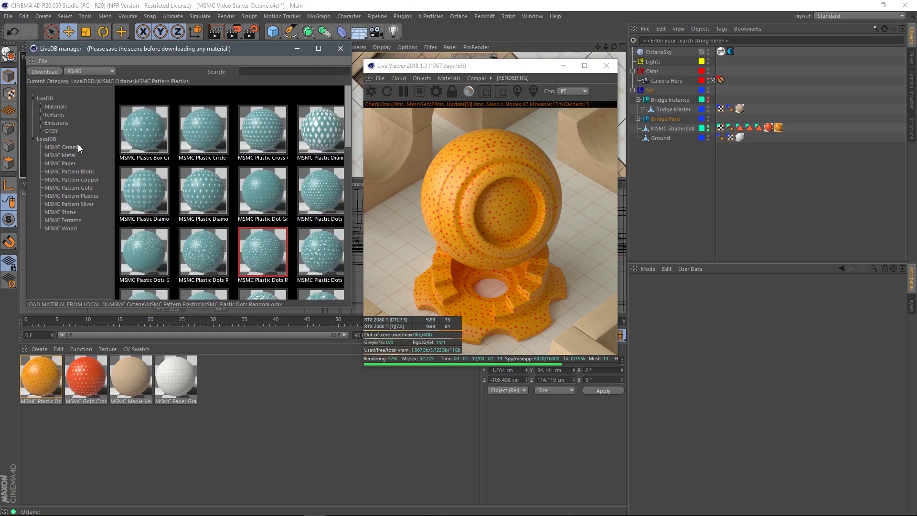
{"action": "left_click", "coordinate": [67, 148]}
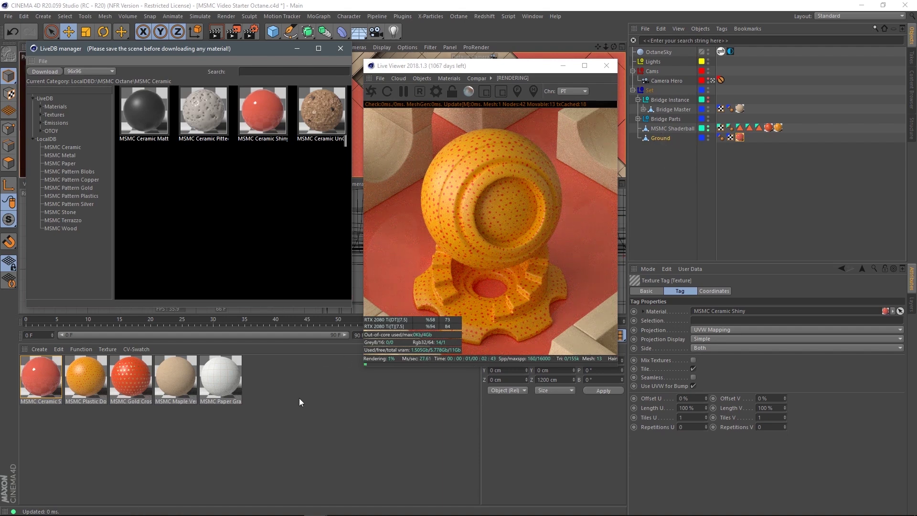
Step: Put MSMC Paper Graph back on Ground and replace the shaderball's gold cross and plastic dots materials with MSMC Ceramic Shiny
{"action": "left_click_drag", "start_coordinate": [226, 379], "coordinate": [744, 140]}
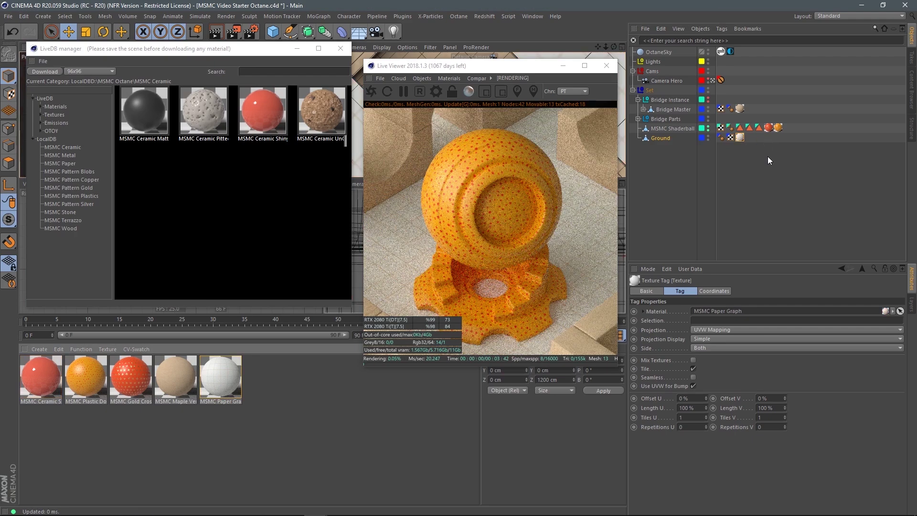
{"action": "left_click_drag", "start_coordinate": [43, 380], "coordinate": [776, 127]}
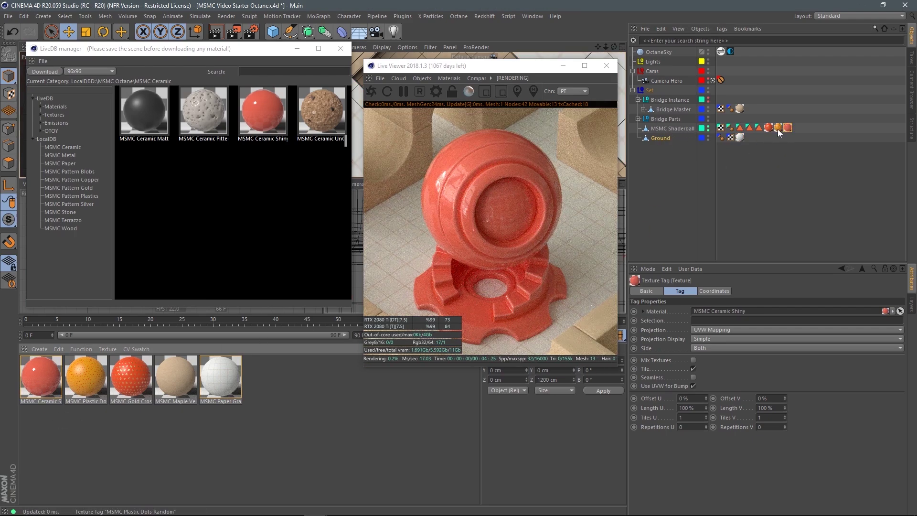
{"action": "left_click", "coordinate": [778, 129]}
{"action": "left_click", "coordinate": [770, 129], "text": "shift"}
{"action": "key", "text": "Delete"}
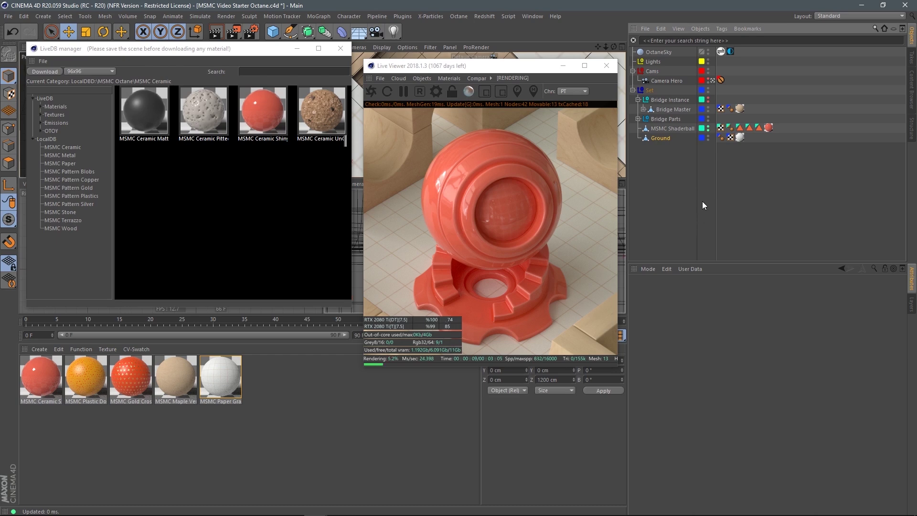
Step: Open the MSMC Ceramic Shiny material in the node editor and arrange the windows so graph and live render are both visible
{"action": "left_click", "coordinate": [56, 379]}
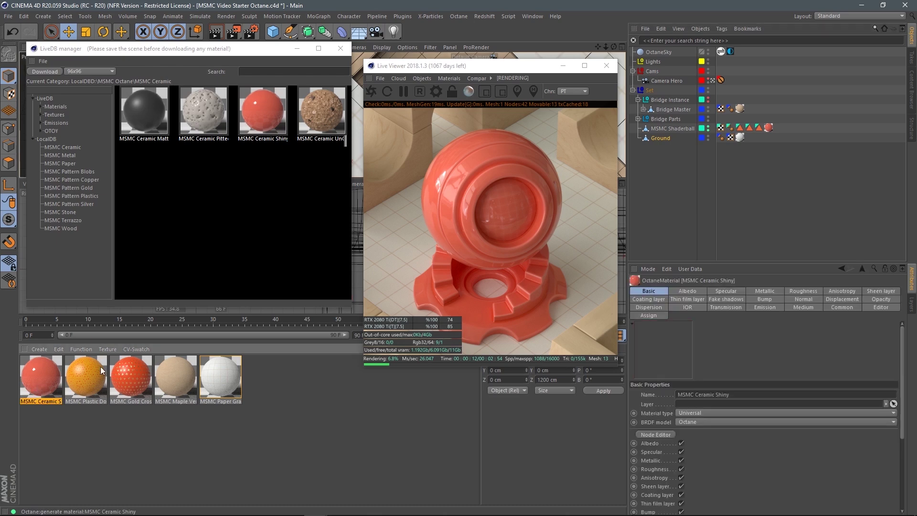
{"action": "left_click", "coordinate": [657, 434]}
{"action": "left_click_drag", "start_coordinate": [389, 185], "coordinate": [229, 103]}
{"action": "left_click_drag", "start_coordinate": [497, 70], "coordinate": [620, 60]}
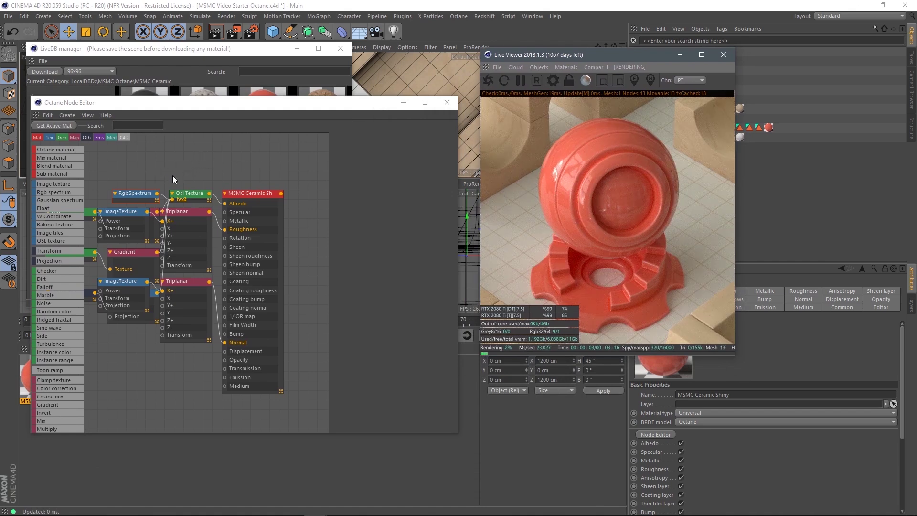
{"action": "middle_click_drag", "start_coordinate": [159, 178], "coordinate": [196, 188]}
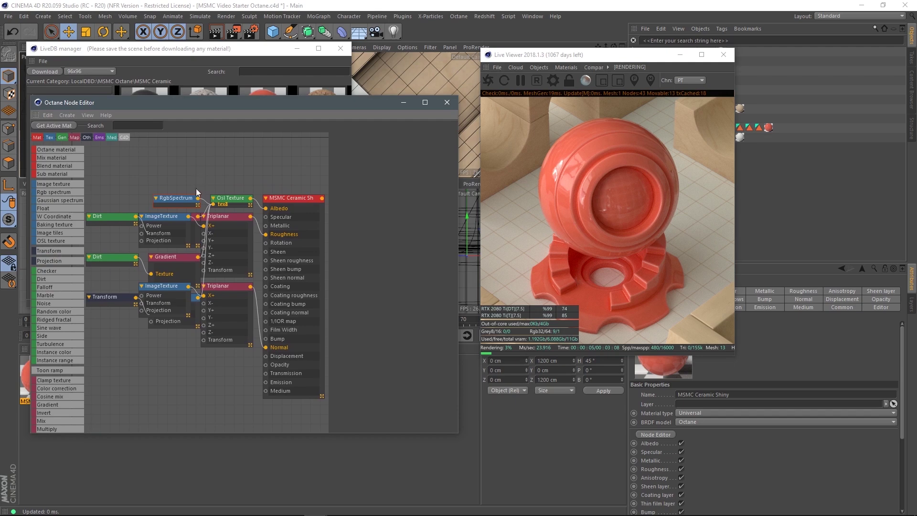
Step: Recolour the ceramic's RgbSpectrum node green with hue 97°, saturation 80% and value 53%
{"action": "left_click", "coordinate": [173, 200]}
{"action": "left_click", "coordinate": [412, 182]}
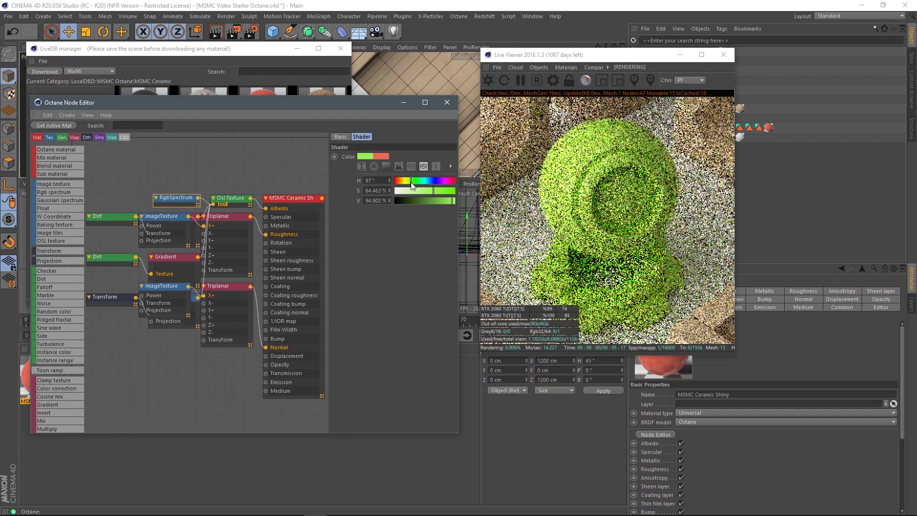
{"action": "left_click", "coordinate": [419, 192]}
{"action": "left_click", "coordinate": [422, 201]}
{"action": "left_click", "coordinate": [443, 192]}
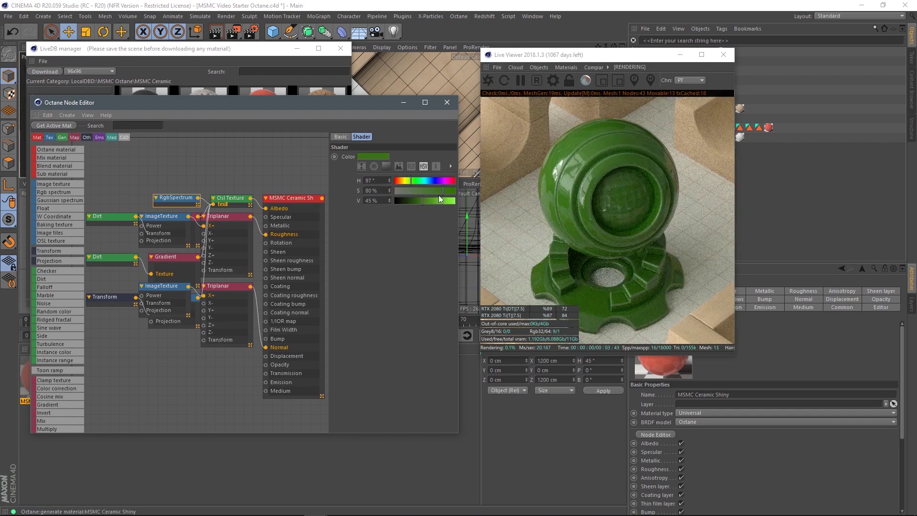
{"action": "left_click", "coordinate": [437, 200]}
{"action": "left_click", "coordinate": [427, 200]}
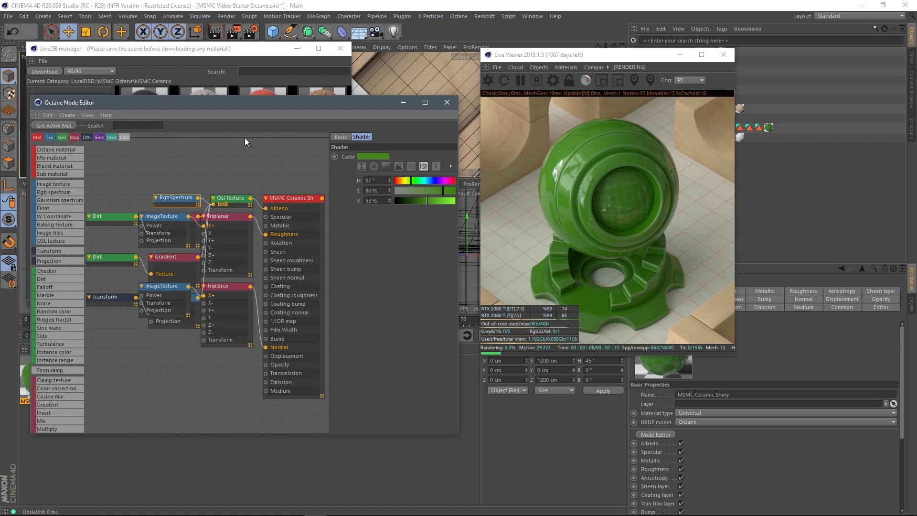
Step: Spread out the overlapping ImageTexture and Triplanar nodes of the ceramic material so the Dirt and Gradient connections are exposed
{"action": "left_click_drag", "start_coordinate": [111, 193], "coordinate": [118, 270]}
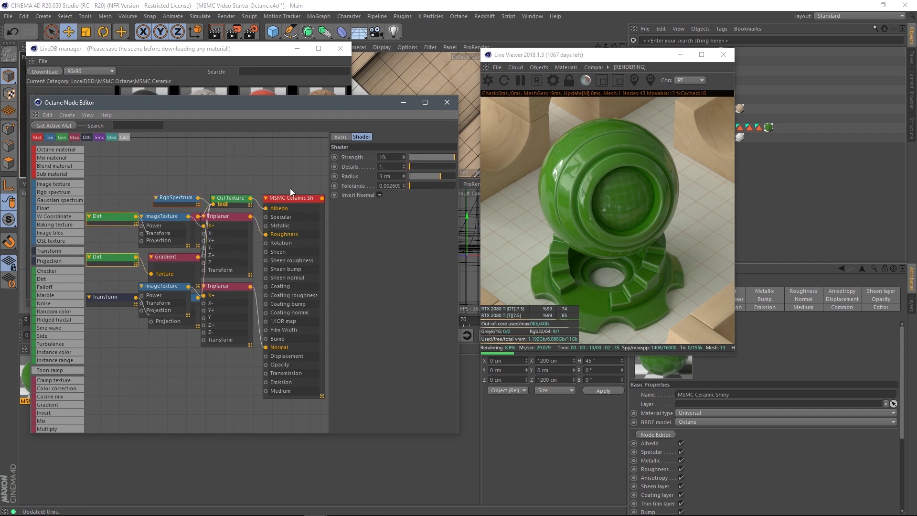
{"action": "left_click_drag", "start_coordinate": [164, 288], "coordinate": [164, 362]}
{"action": "left_click_drag", "start_coordinate": [228, 301], "coordinate": [225, 349]}
{"action": "left_click_drag", "start_coordinate": [231, 225], "coordinate": [242, 265]}
{"action": "left_click_drag", "start_coordinate": [165, 228], "coordinate": [107, 339]}
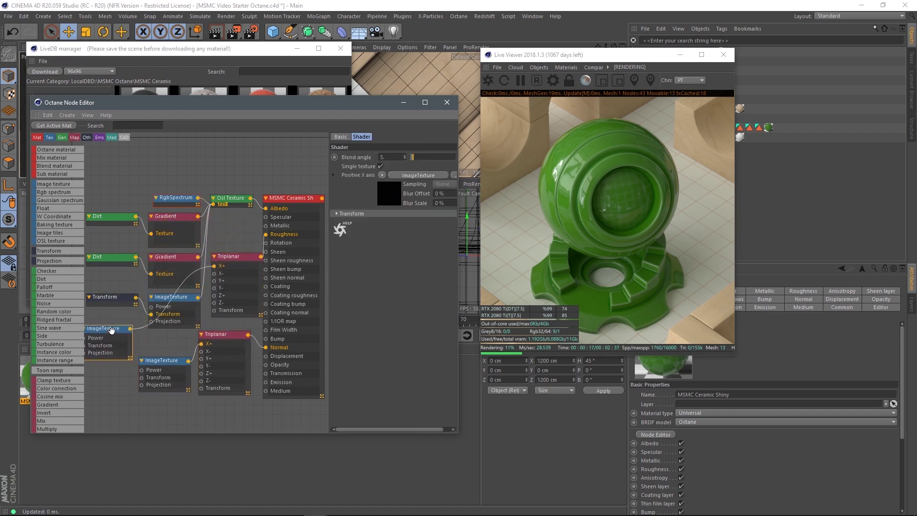
Step: Examine the Osl Texture node's script and its layered texture, filter and mix parameters, and close the node editor
{"action": "left_click_drag", "start_coordinate": [234, 198], "coordinate": [234, 187]}
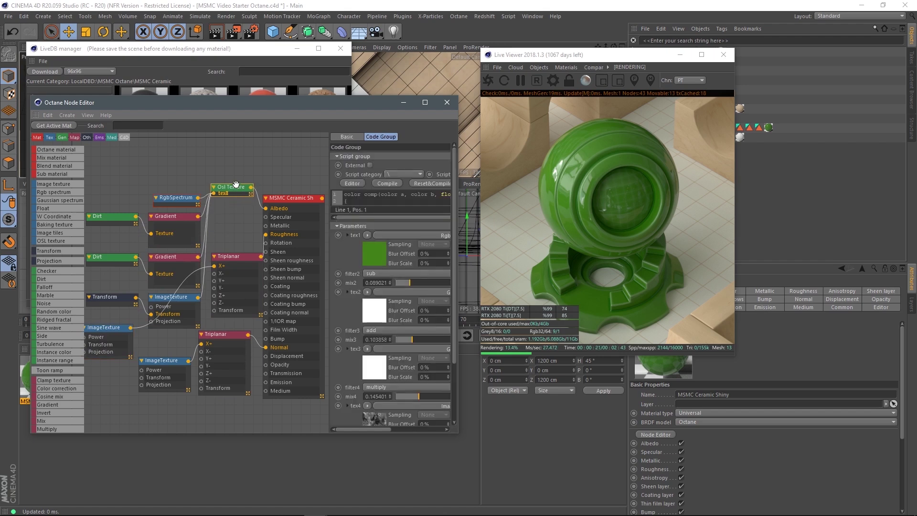
{"action": "left_click_drag", "start_coordinate": [329, 165], "coordinate": [282, 165]}
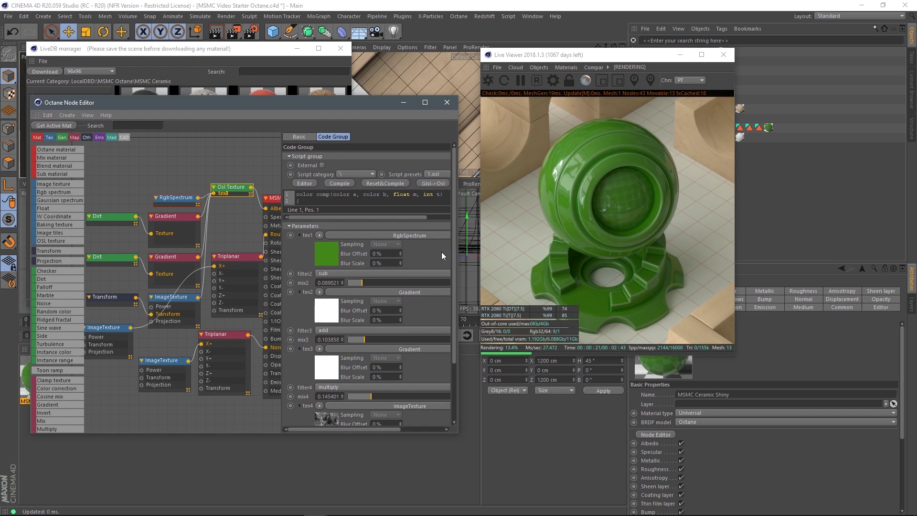
{"action": "left_click_drag", "start_coordinate": [454, 240], "coordinate": [469, 306]}
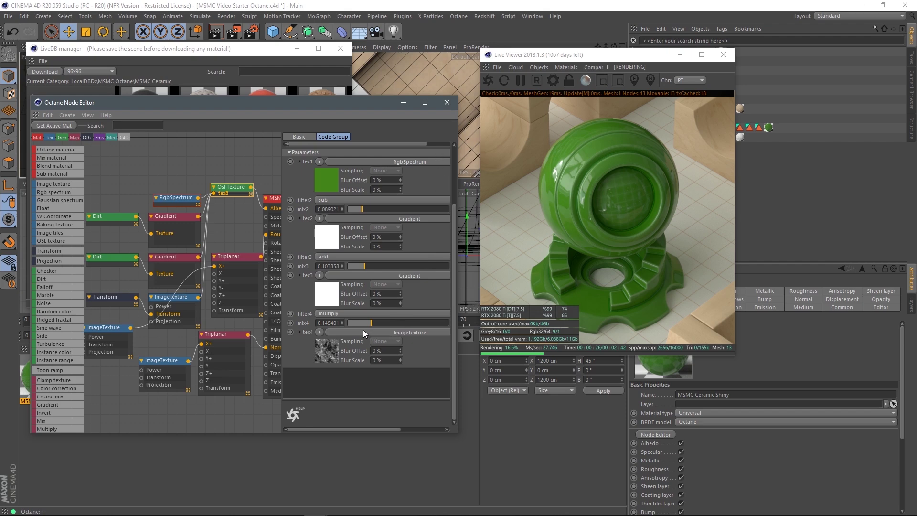
{"action": "left_click_drag", "start_coordinate": [456, 276], "coordinate": [461, 251]}
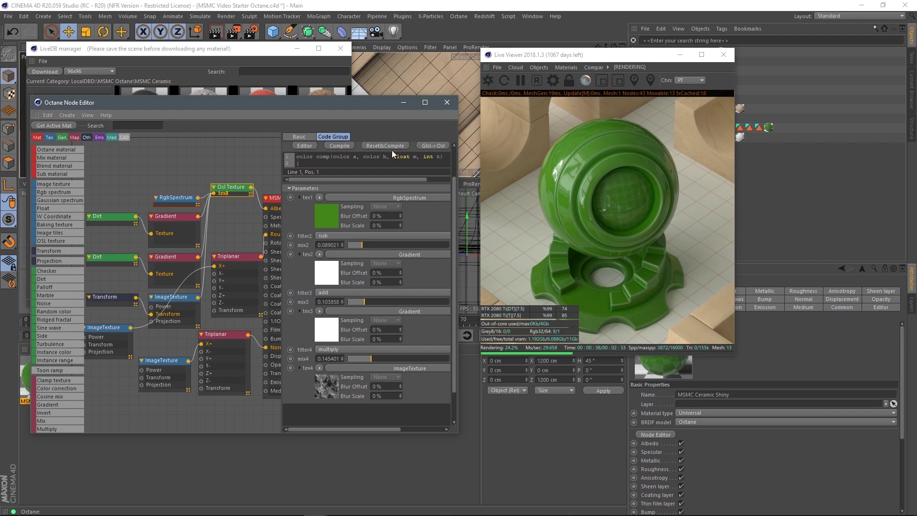
{"action": "left_click", "coordinate": [447, 102]}
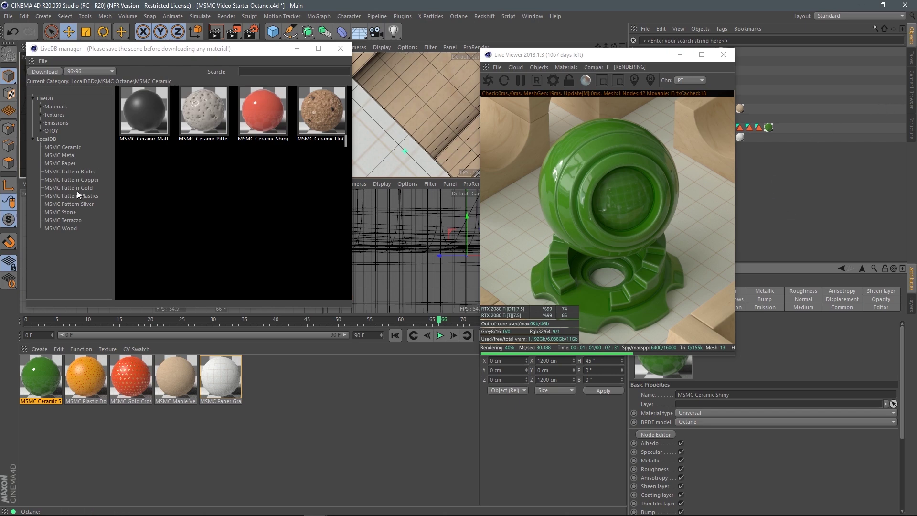
Step: Browse the MSMC Wood, Terrazzo, Stone, Pattern Silver and Pattern Copper categories in the material library
{"action": "left_click", "coordinate": [67, 228]}
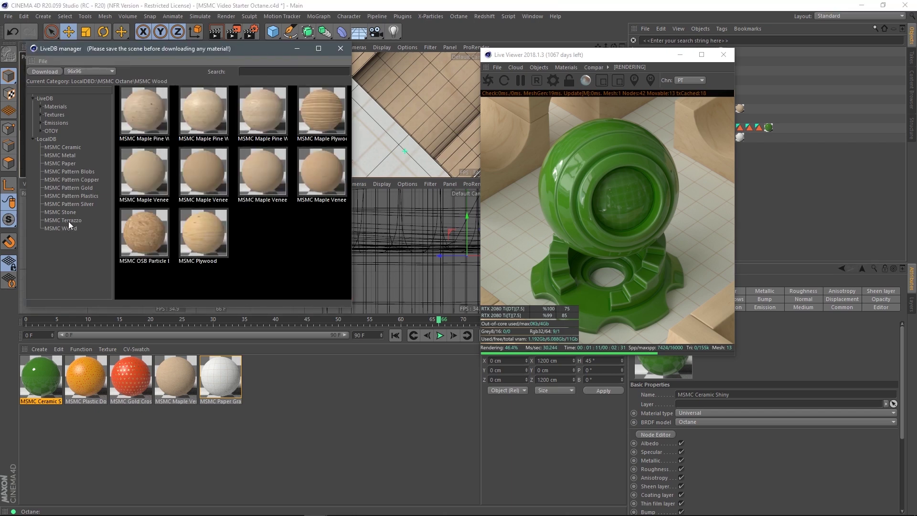
{"action": "left_click", "coordinate": [68, 220]}
{"action": "left_click", "coordinate": [68, 212]}
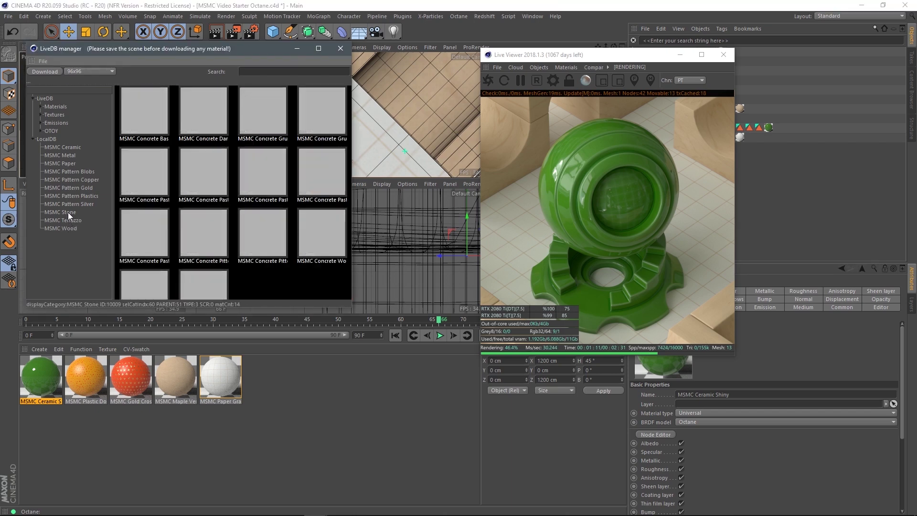
{"action": "left_click", "coordinate": [77, 205]}
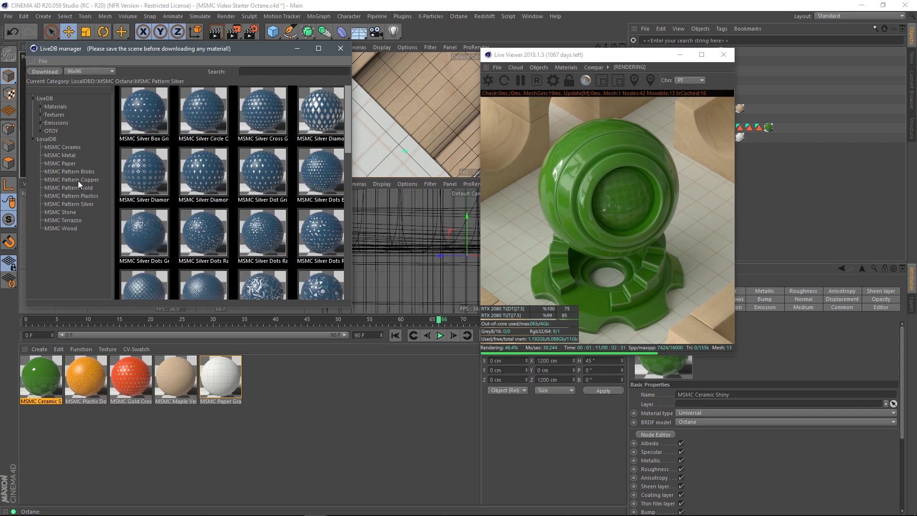
{"action": "left_click", "coordinate": [77, 180]}
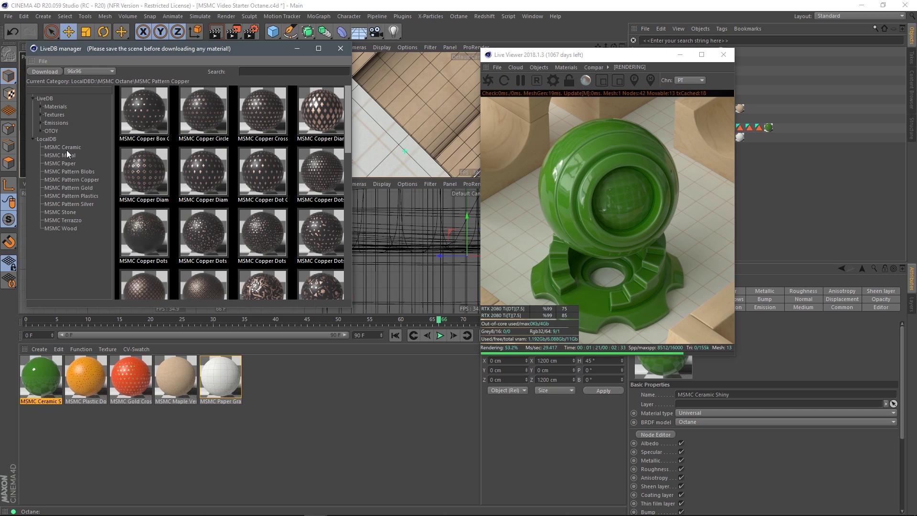
{"action": "left_click_drag", "start_coordinate": [568, 60], "coordinate": [481, 65]}
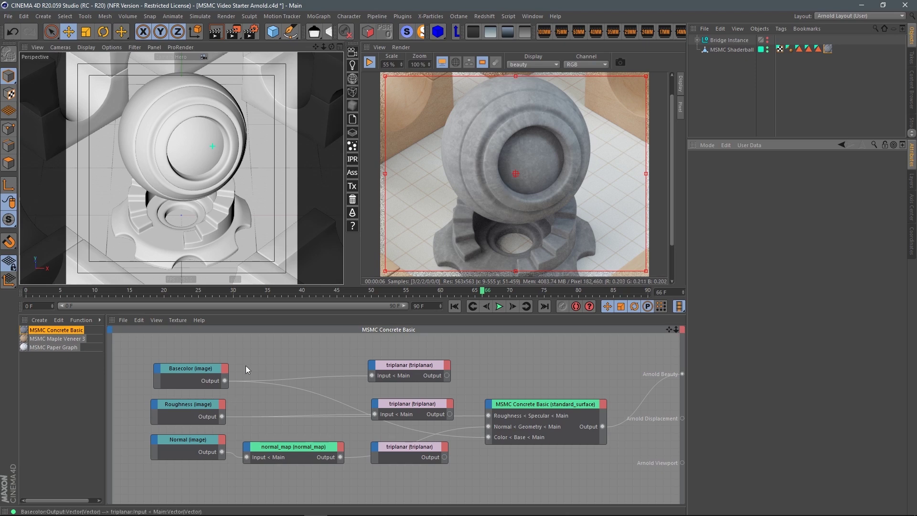
Step: Expand the Multiply colour of the concrete material's Basecolor image node and try a pink tint at 18% saturation
{"action": "left_click", "coordinate": [201, 372]}
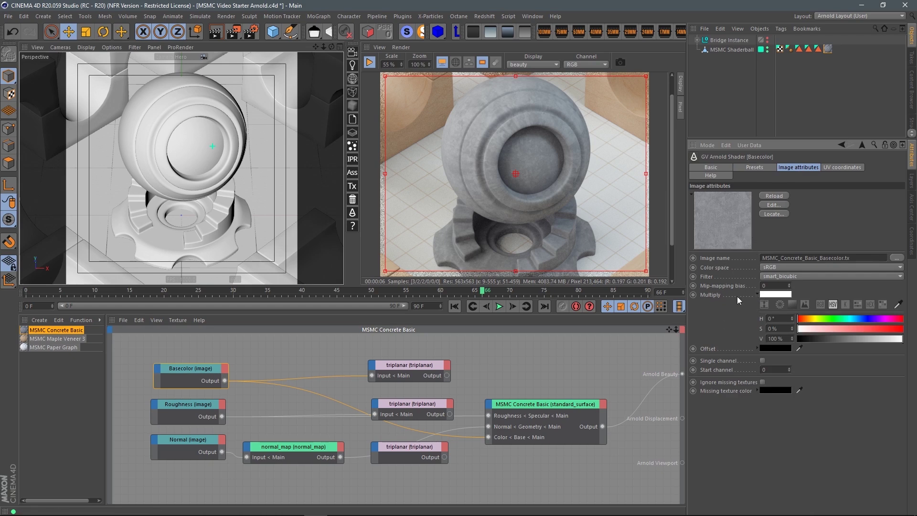
{"action": "left_click", "coordinate": [761, 294]}
{"action": "left_click", "coordinate": [758, 295]}
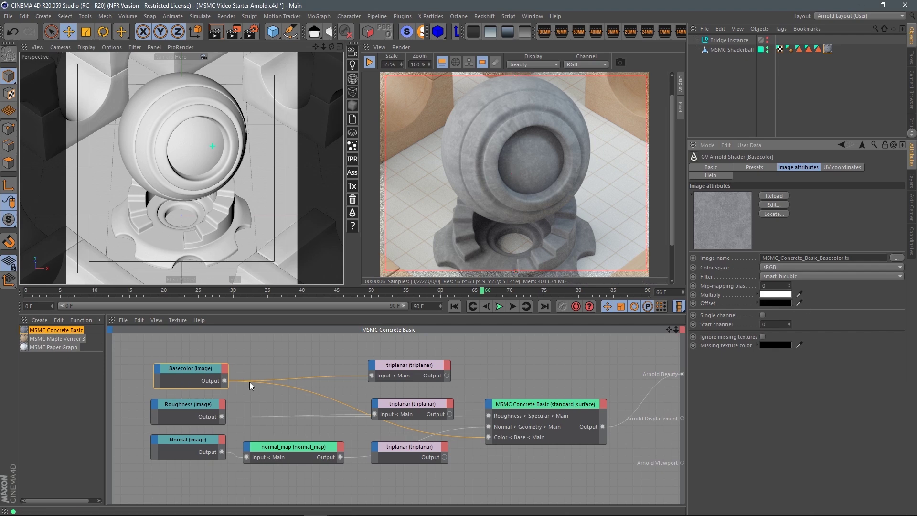
{"action": "left_click", "coordinate": [758, 295]}
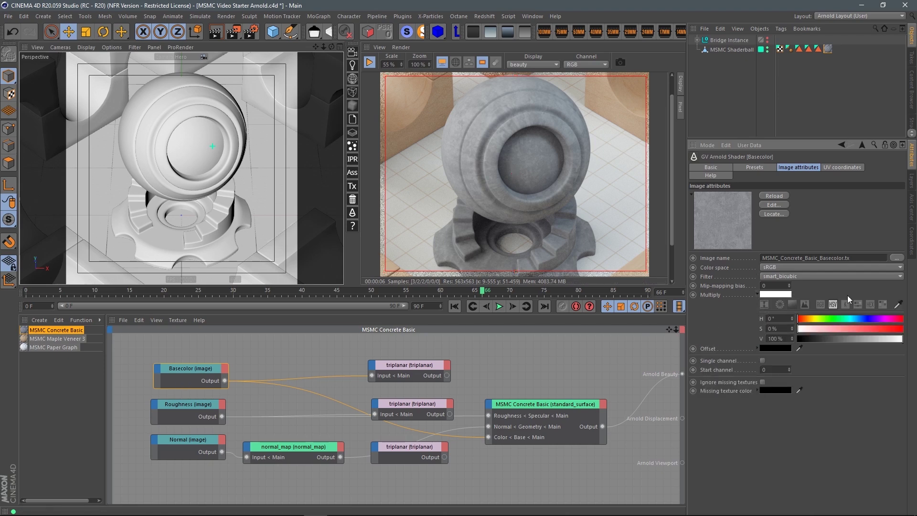
{"action": "left_click", "coordinate": [814, 330]}
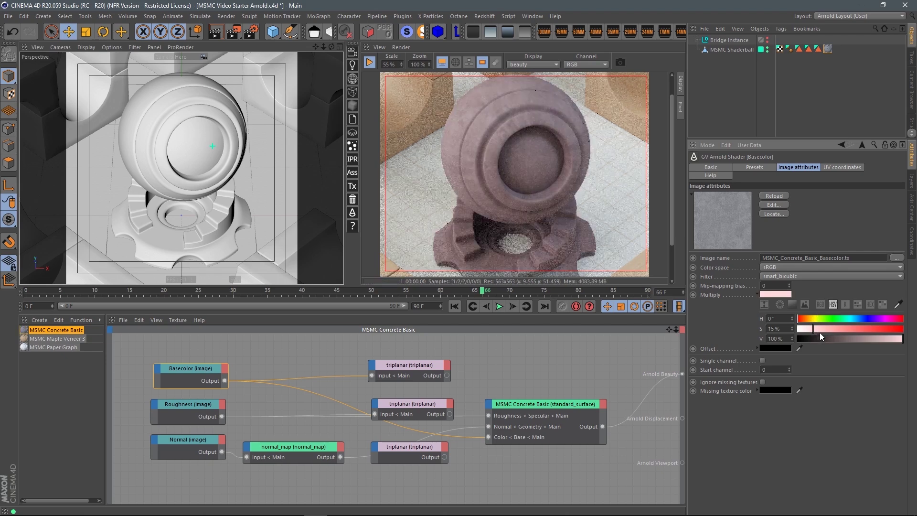
{"action": "left_click", "coordinate": [817, 329]}
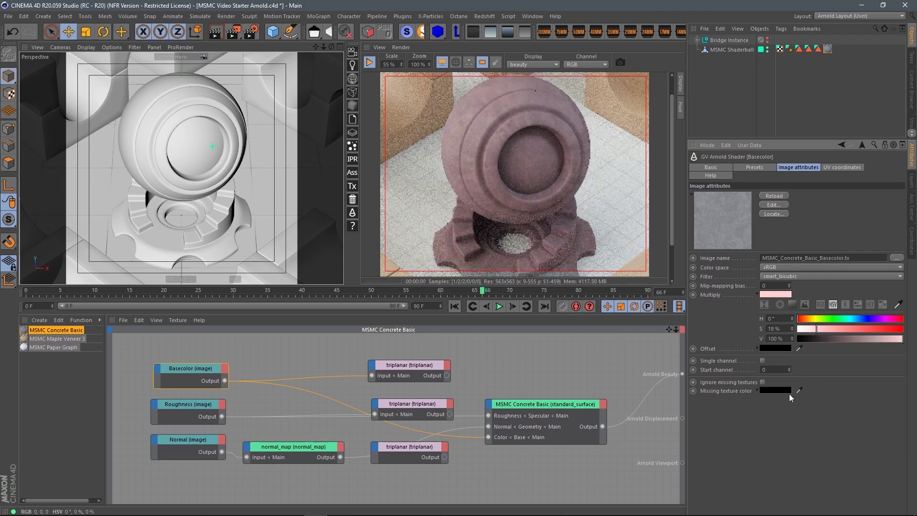
Step: Try other Multiply tints on the Basecolor image, moving through green and blue to purple at hue 266° and saturation 52%
{"action": "left_click", "coordinate": [810, 319]}
{"action": "left_click_drag", "start_coordinate": [811, 322], "coordinate": [831, 320]}
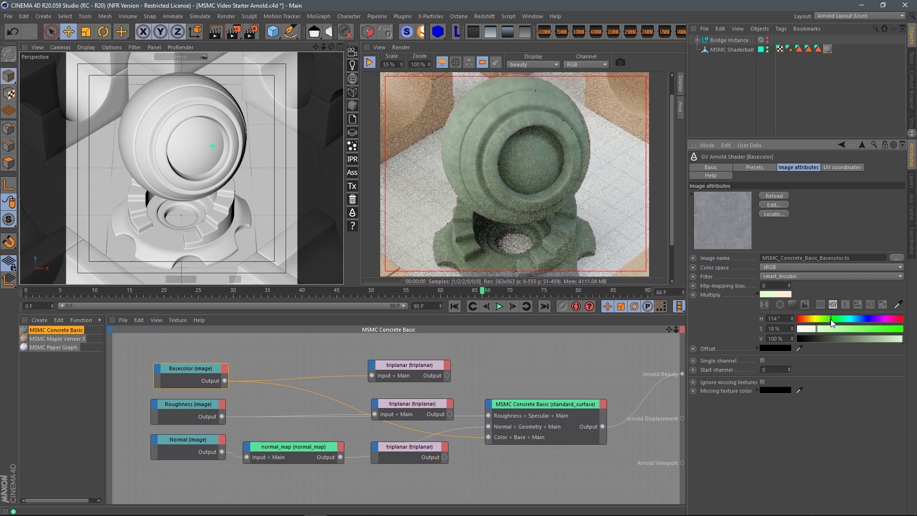
{"action": "left_click", "coordinate": [858, 319]}
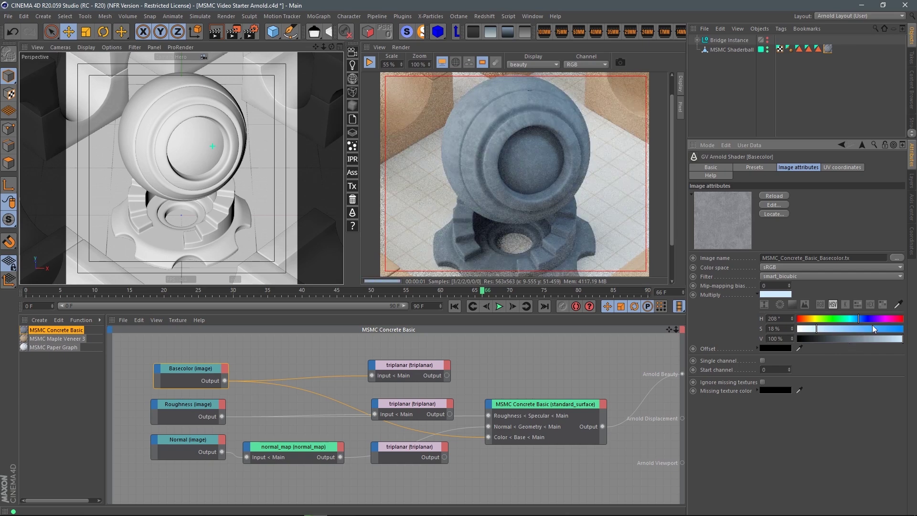
{"action": "left_click", "coordinate": [876, 319]}
{"action": "left_click_drag", "start_coordinate": [863, 338], "coordinate": [852, 331]}
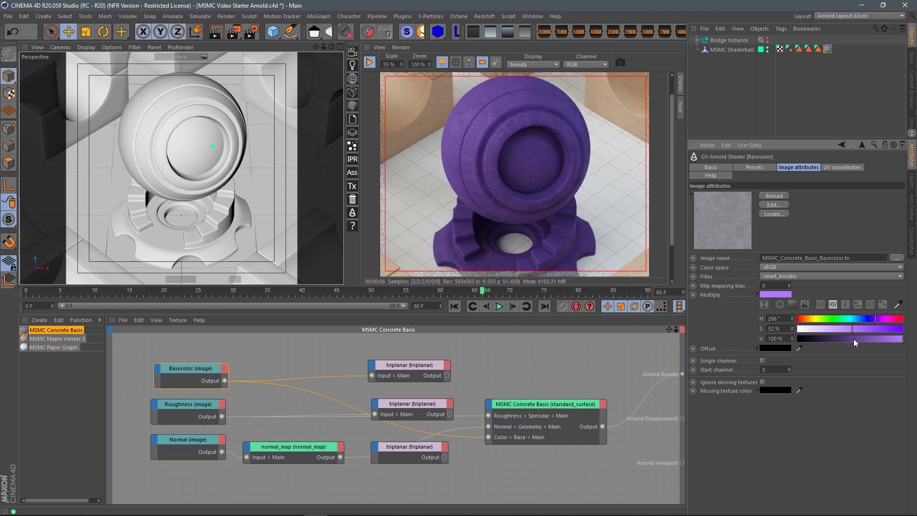
Step: Remove the Basecolor tint by setting the Multiply saturation to 0%, and deselect the node
{"action": "left_click_drag", "start_coordinate": [832, 329], "coordinate": [764, 330]}
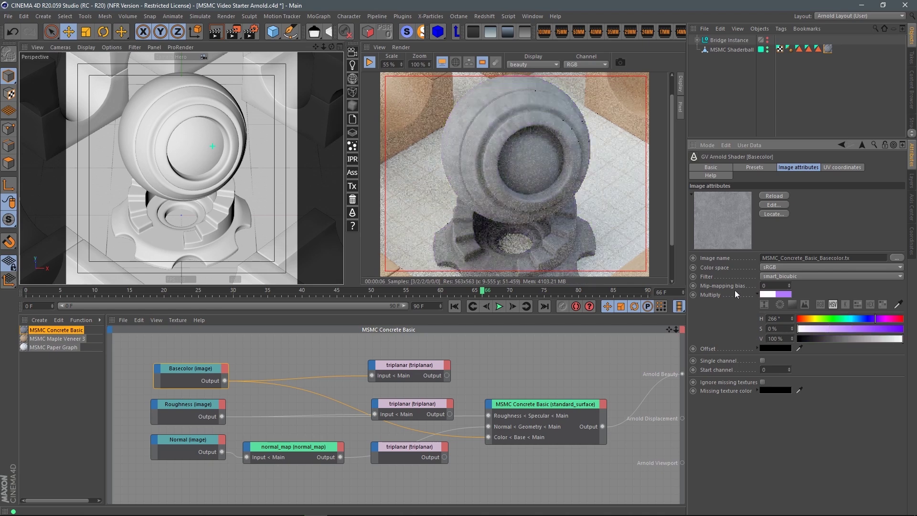
{"action": "left_click", "coordinate": [291, 355]}
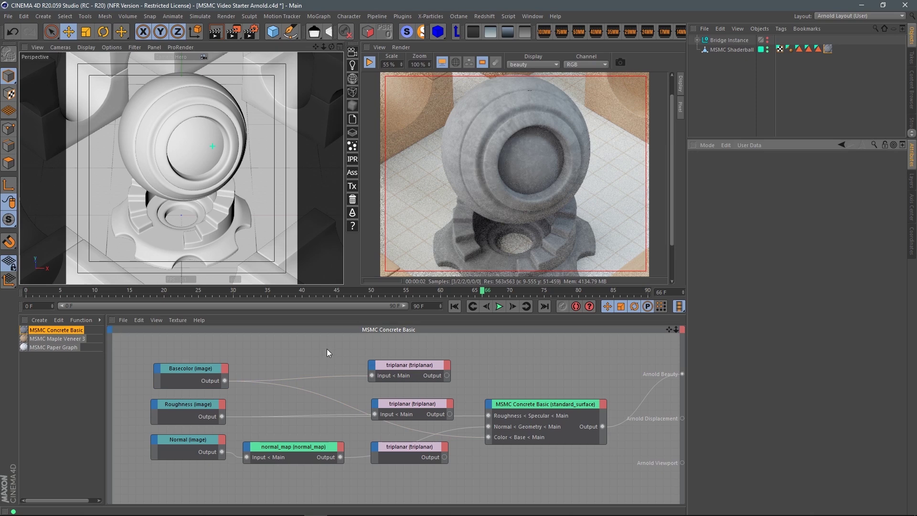
Step: Add a ramp_rgb node to the concrete material and wire it between the Basecolor image and the standard surface's Base Color input
{"action": "middle_click_drag", "start_coordinate": [326, 347], "coordinate": [329, 379]}
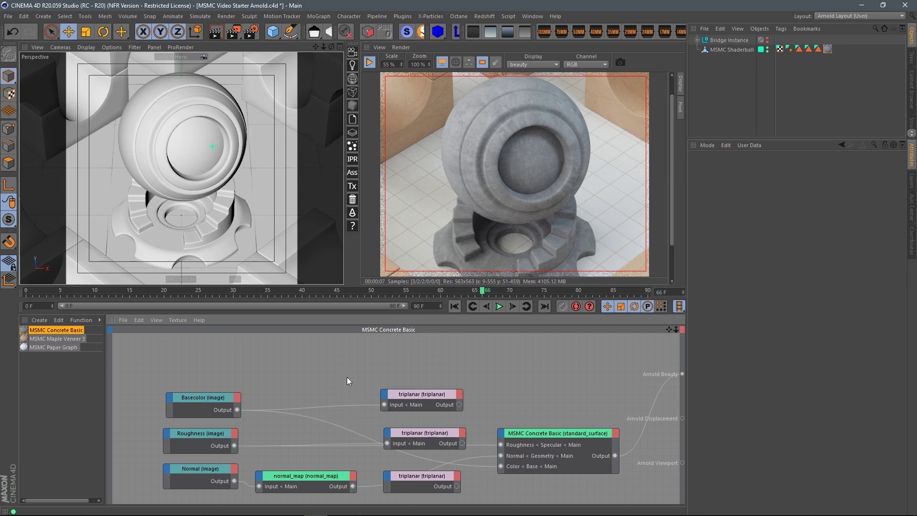
{"action": "key", "text": "Tab"}
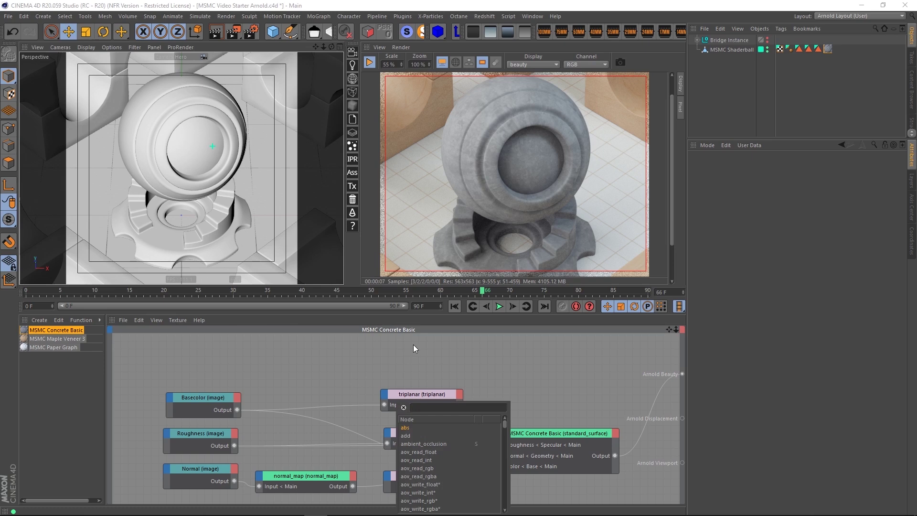
{"action": "type", "text": "ram"}
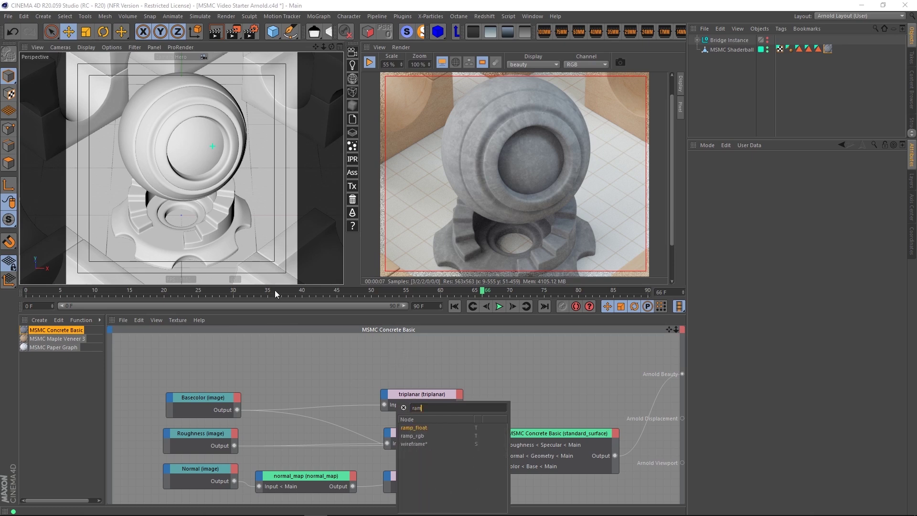
{"action": "left_click", "coordinate": [413, 436]}
{"action": "left_click_drag", "start_coordinate": [400, 389], "coordinate": [341, 371]}
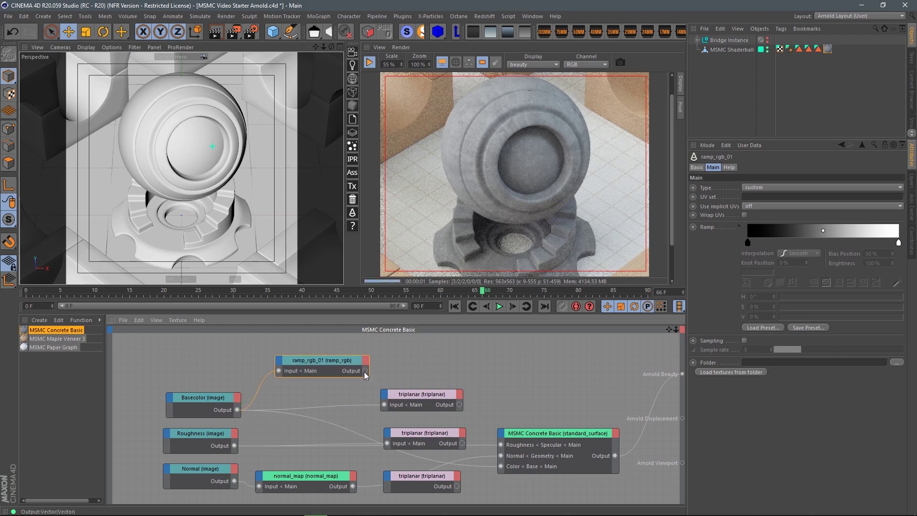
{"action": "left_click_drag", "start_coordinate": [457, 401], "coordinate": [501, 466]}
{"action": "mouse_move", "coordinate": [339, 362]}
{"action": "left_mouse_down"}
{"action": "mouse_move", "coordinate": [342, 382]}
{"action": "mouse_move", "coordinate": [334, 371]}
{"action": "left_mouse_up"}
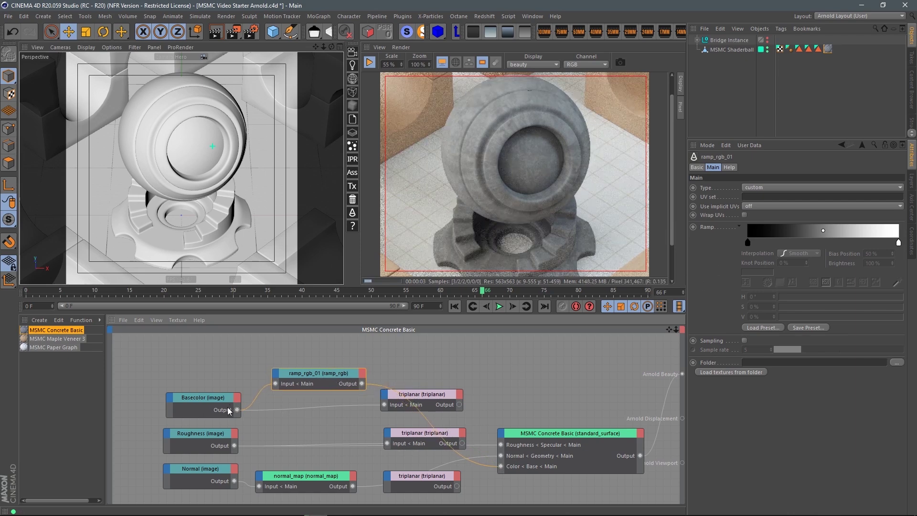
{"action": "left_click_drag", "start_coordinate": [203, 397], "coordinate": [197, 397]}
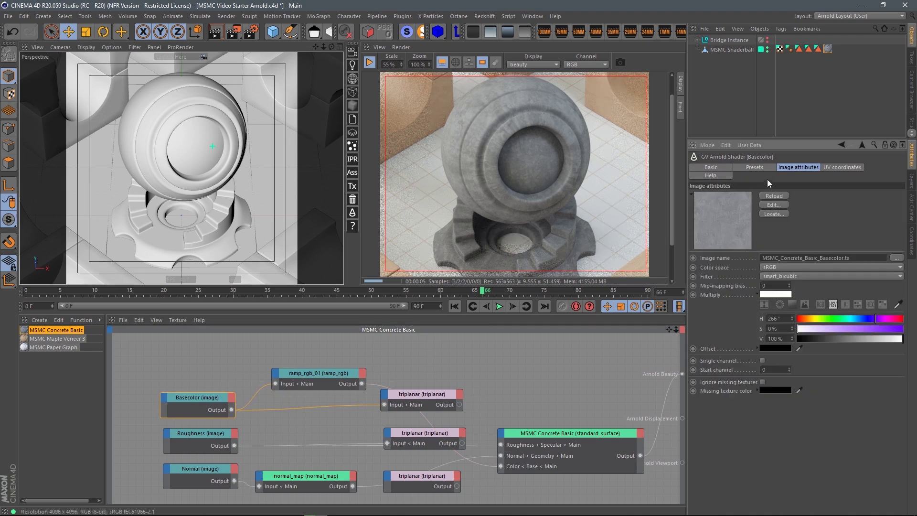
Step: Try shifting the ramp's white knot to about 72% and its black knot to about 61%, restoring each to its end
{"action": "left_click", "coordinate": [333, 377]}
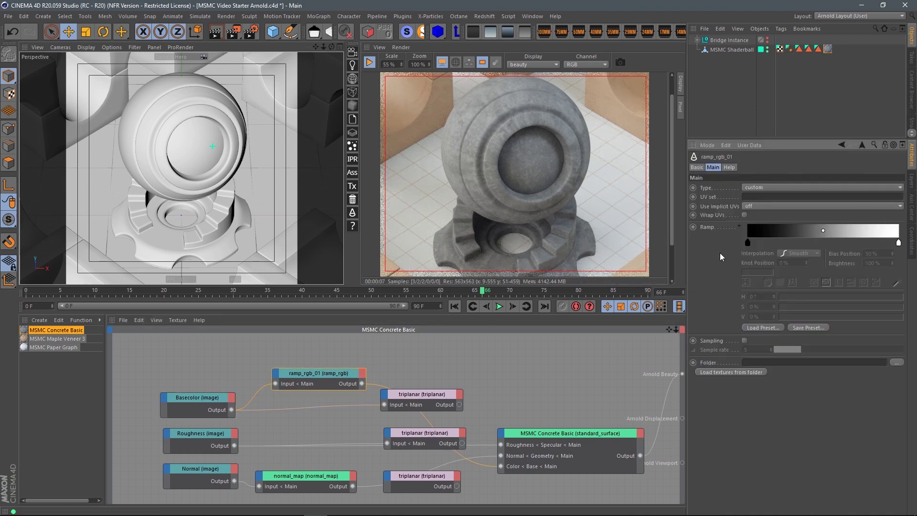
{"action": "left_click", "coordinate": [900, 243]}
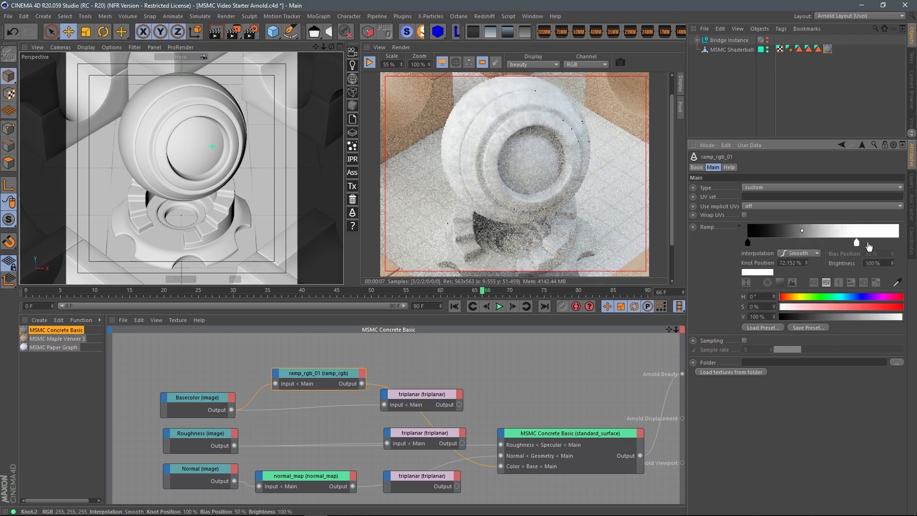
{"action": "left_click_drag", "start_coordinate": [748, 245], "coordinate": [841, 245]}
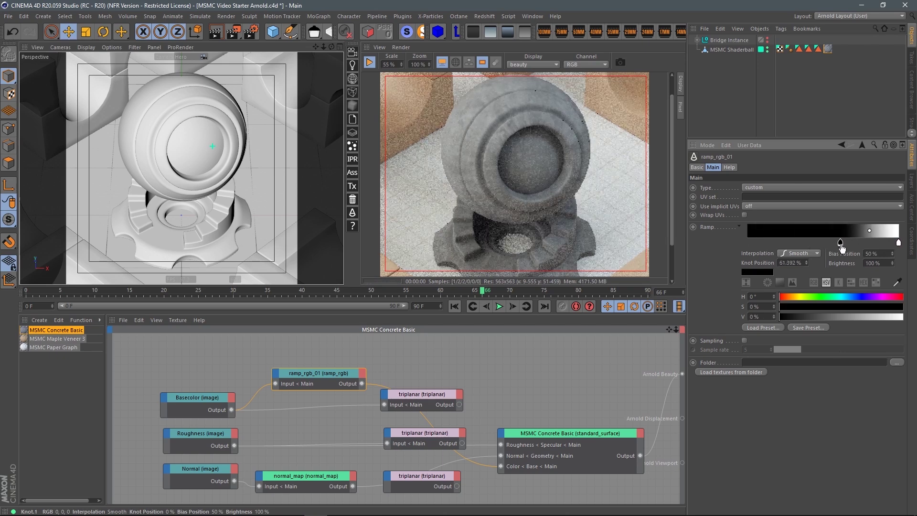
{"action": "left_click_drag", "start_coordinate": [842, 245], "coordinate": [745, 246]}
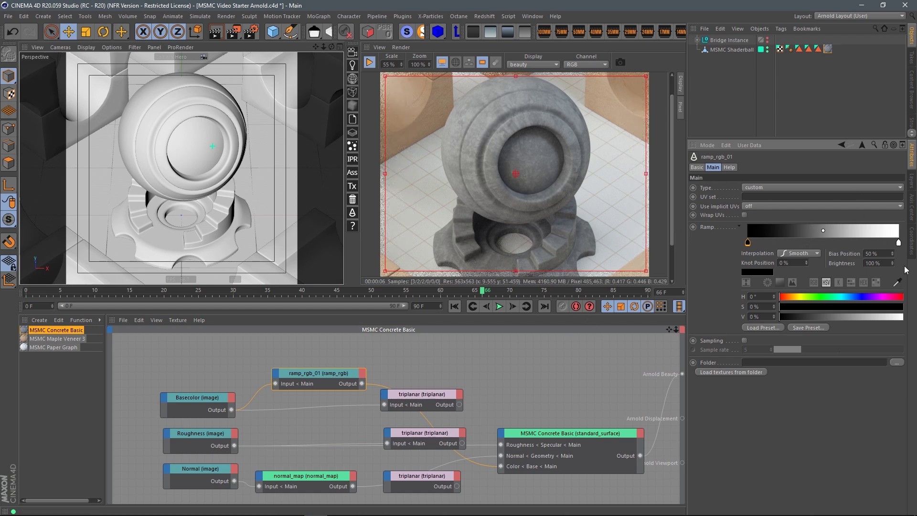
Step: Colour the ramp's white end knot red at 81% saturation and add a green middle knot with hue 104° and value 100%
{"action": "left_click", "coordinate": [899, 243]}
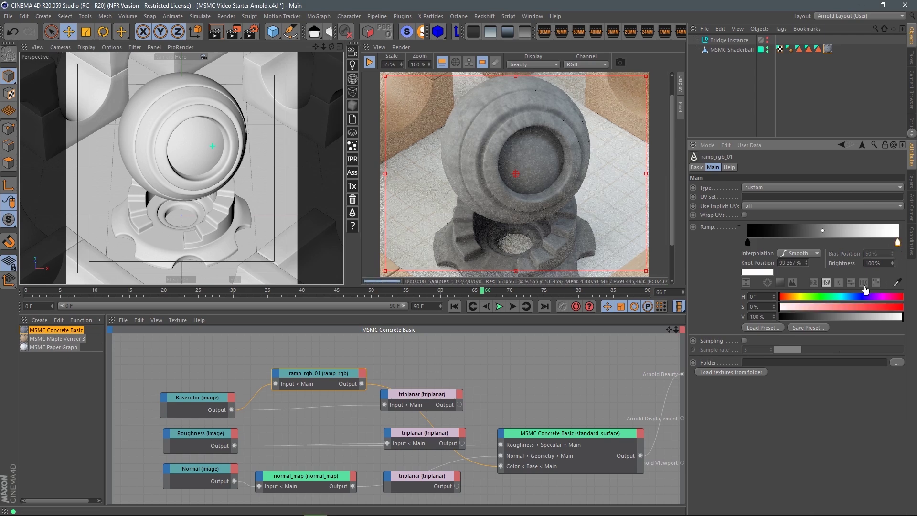
{"action": "left_click_drag", "start_coordinate": [834, 306], "coordinate": [882, 307]}
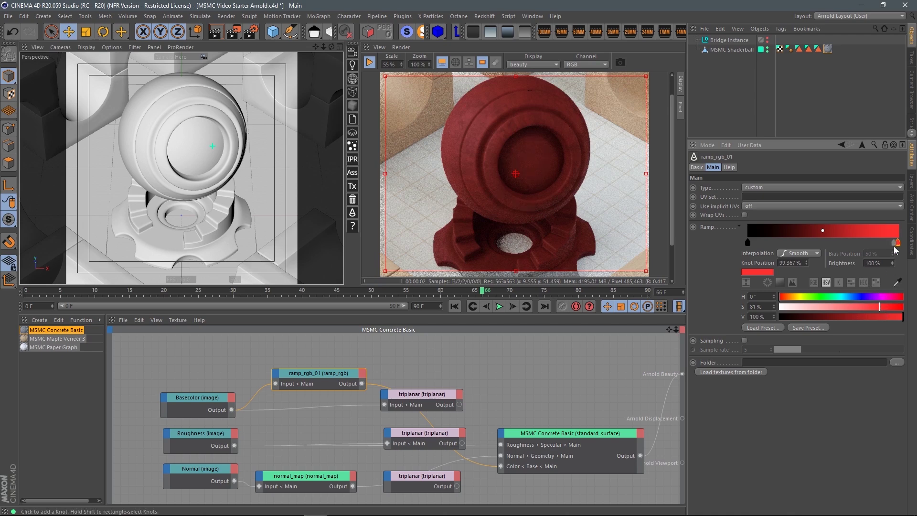
{"action": "left_click", "coordinate": [832, 242]}
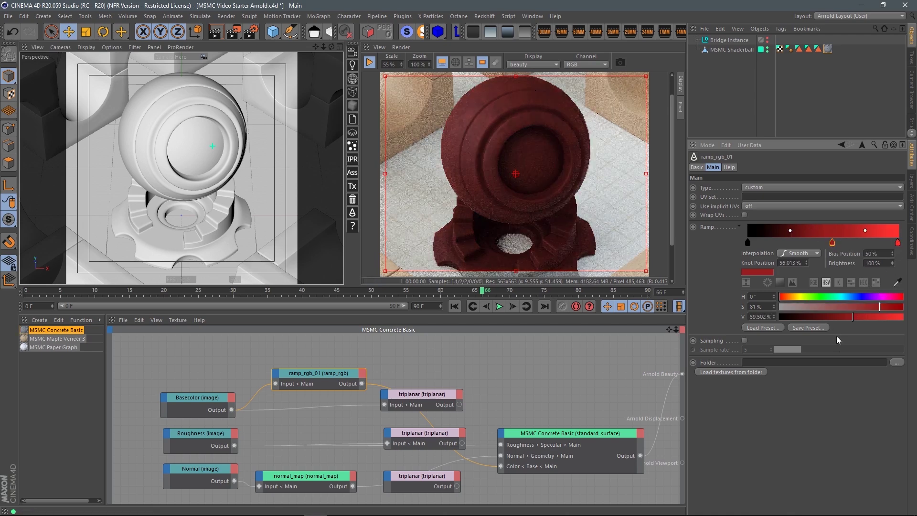
{"action": "left_click", "coordinate": [816, 297]}
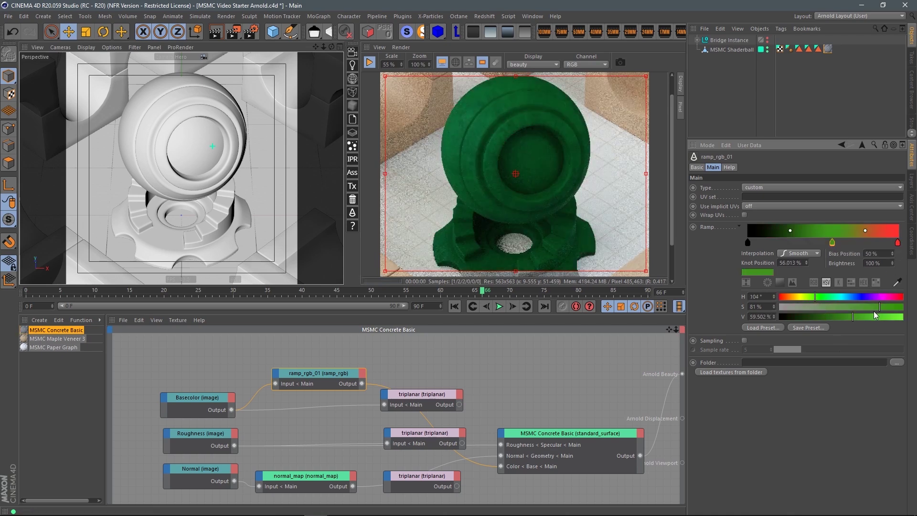
{"action": "left_click_drag", "start_coordinate": [860, 317], "coordinate": [916, 325]}
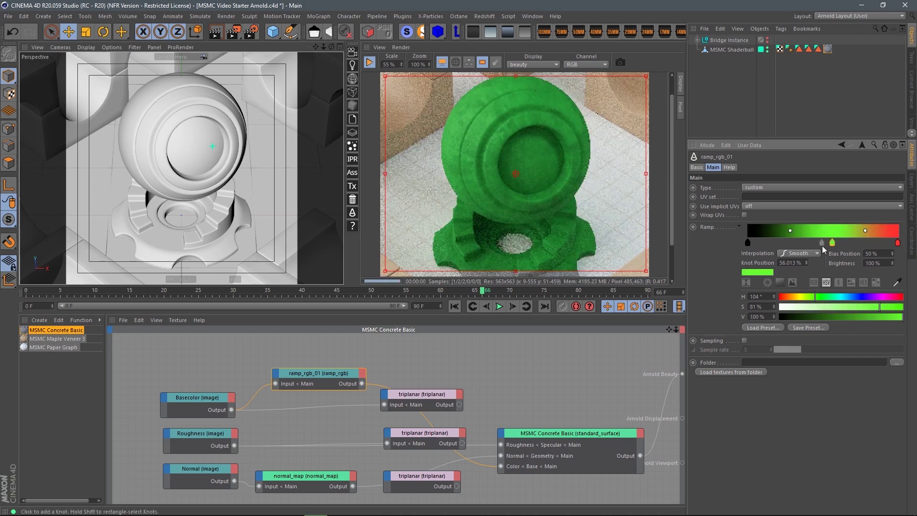
{"action": "left_click_drag", "start_coordinate": [833, 243], "coordinate": [828, 242]}
Step: Recolour the ramp's black knot blue with hue 220° and value 100%, and position the green knot at about 54%
{"action": "left_click", "coordinate": [750, 242]}
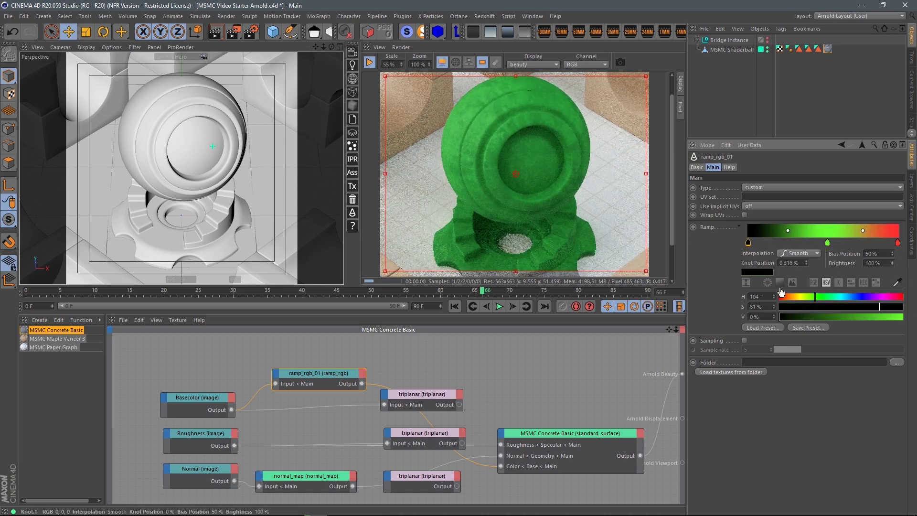
{"action": "left_click", "coordinate": [855, 296]}
{"action": "left_click", "coordinate": [872, 317]}
{"action": "left_click_drag", "start_coordinate": [888, 317], "coordinate": [907, 318]}
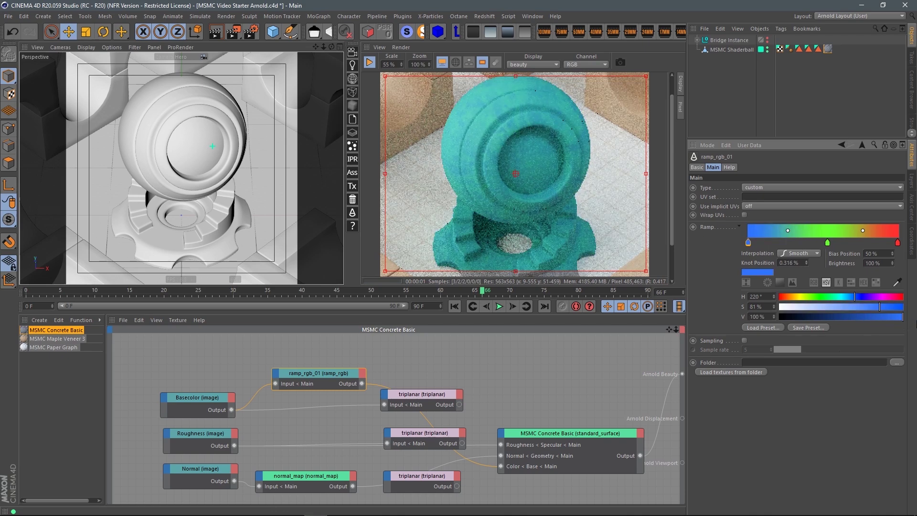
{"action": "left_click_drag", "start_coordinate": [829, 244], "coordinate": [830, 244]}
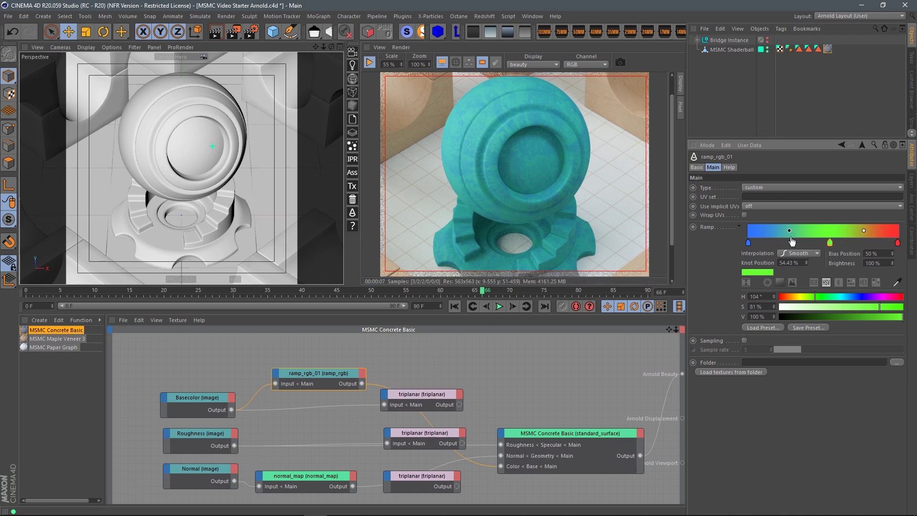
Step: Select all the ramp knots and squeeze them together towards the dark end so blue, green and red sit in a narrow band
{"action": "mouse_move", "coordinate": [898, 243]}
{"action": "left_mouse_down"}
{"action": "mouse_move", "coordinate": [838, 243]}
{"action": "mouse_move", "coordinate": [898, 245]}
{"action": "left_mouse_up"}
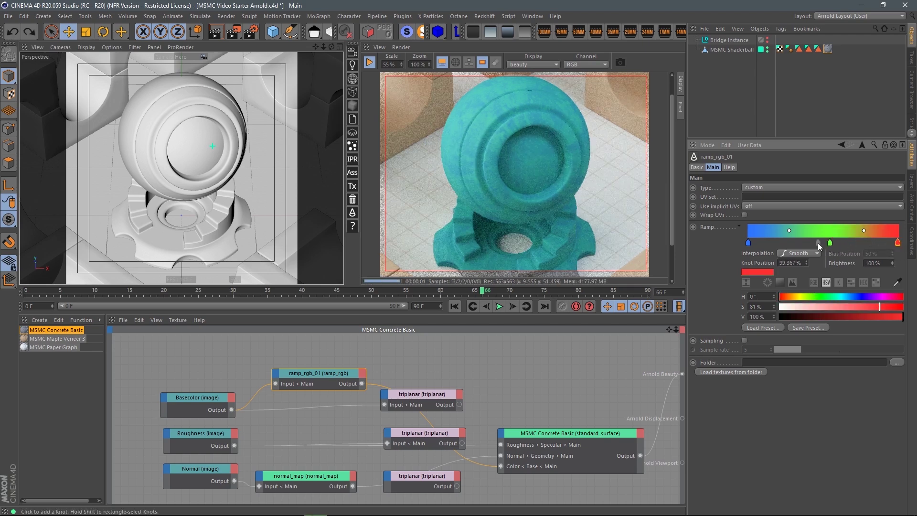
{"action": "double_click", "coordinate": [749, 245]}
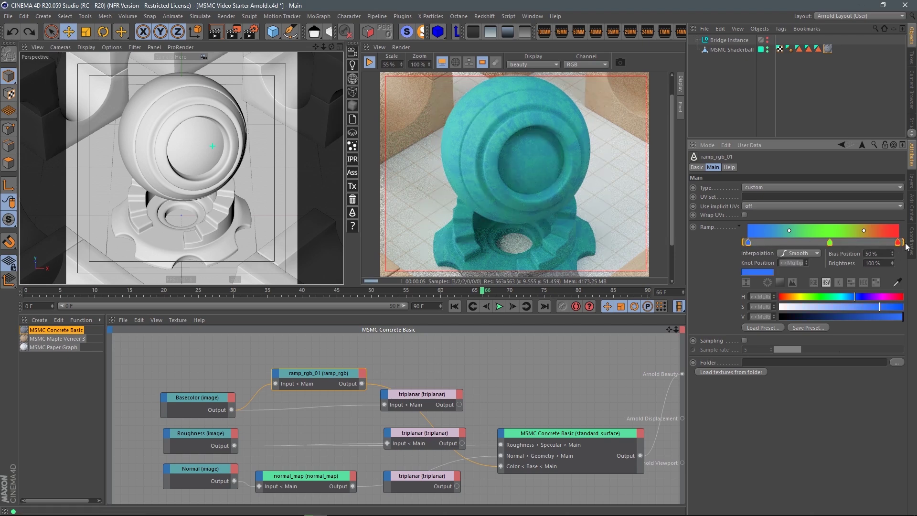
{"action": "left_click_drag", "start_coordinate": [899, 243], "coordinate": [822, 243]}
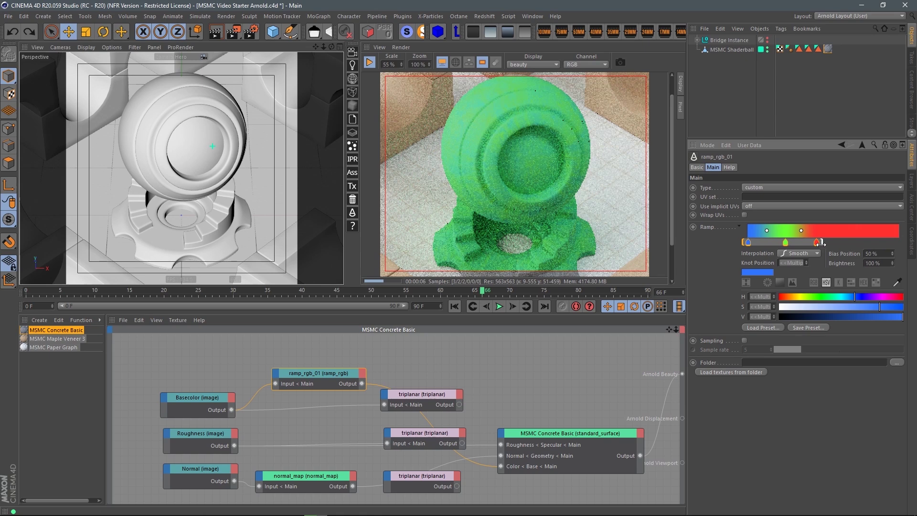
{"action": "left_click_drag", "start_coordinate": [743, 243], "coordinate": [761, 243]}
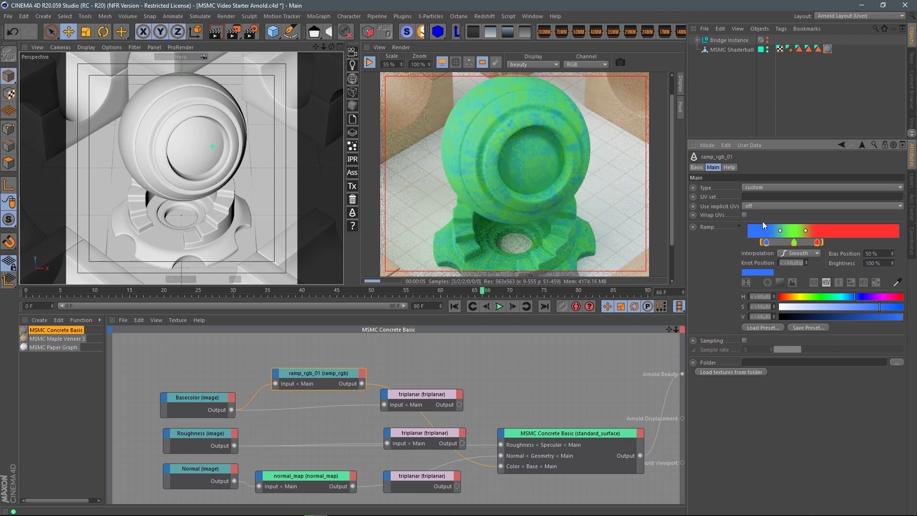
{"action": "left_click_drag", "start_coordinate": [826, 246], "coordinate": [799, 244]}
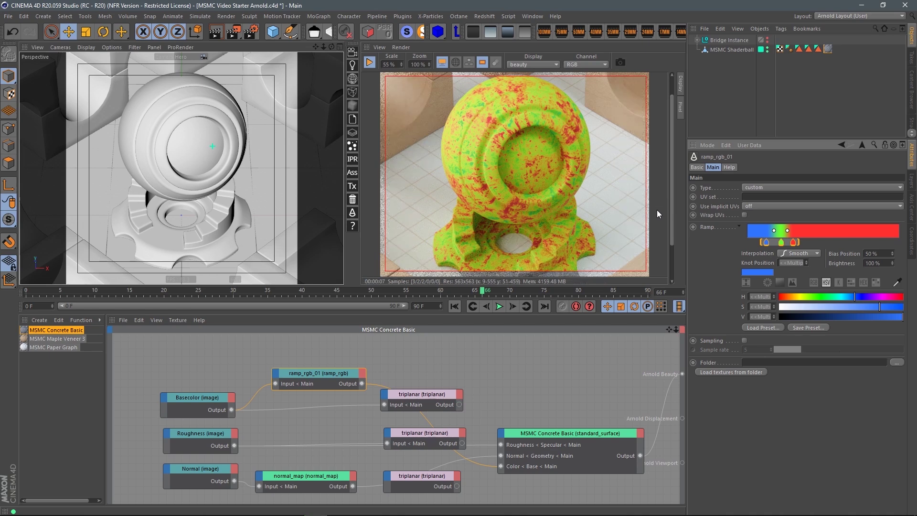
Step: Bypass the ramp by connecting the Basecolor image directly to the standard surface's Base Color input, with the ramp node moved aside
{"action": "right_click", "coordinate": [821, 229]}
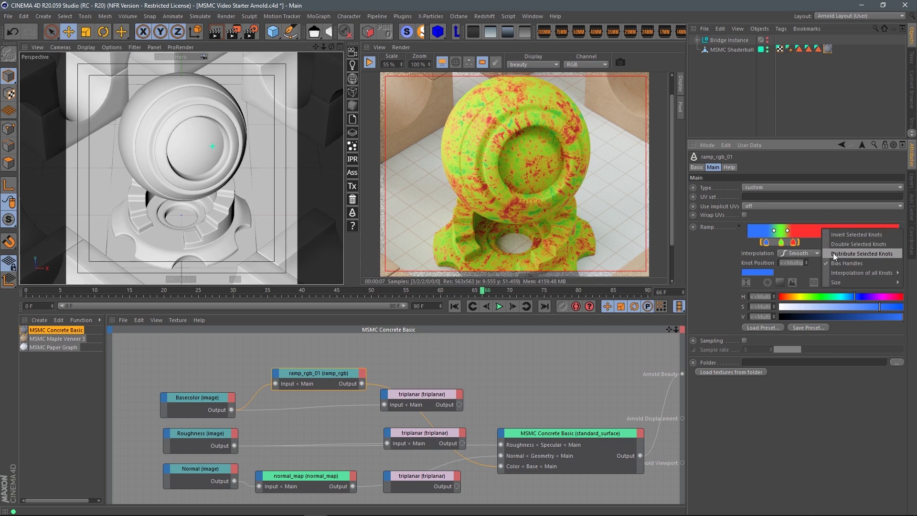
{"action": "left_click_drag", "start_coordinate": [231, 410], "coordinate": [388, 443]}
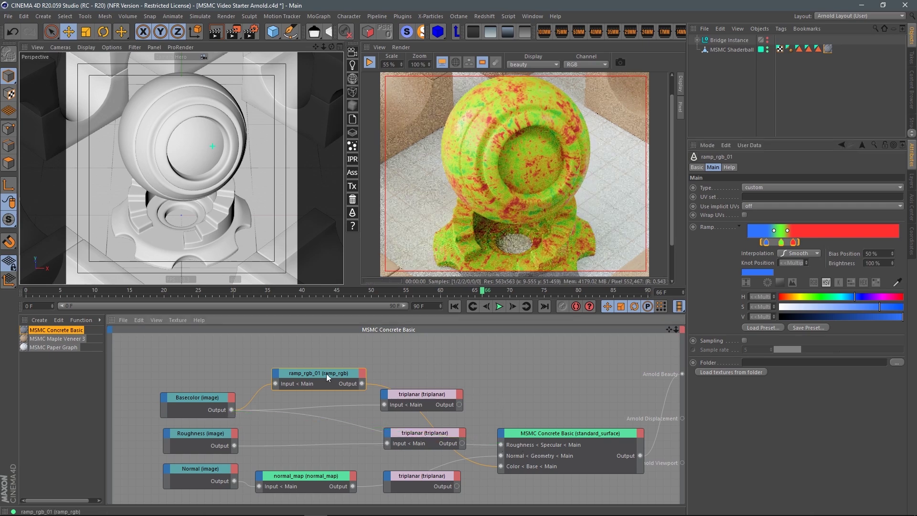
{"action": "left_click_drag", "start_coordinate": [326, 374], "coordinate": [358, 353]}
{"action": "key", "text": "ctrl+z"}
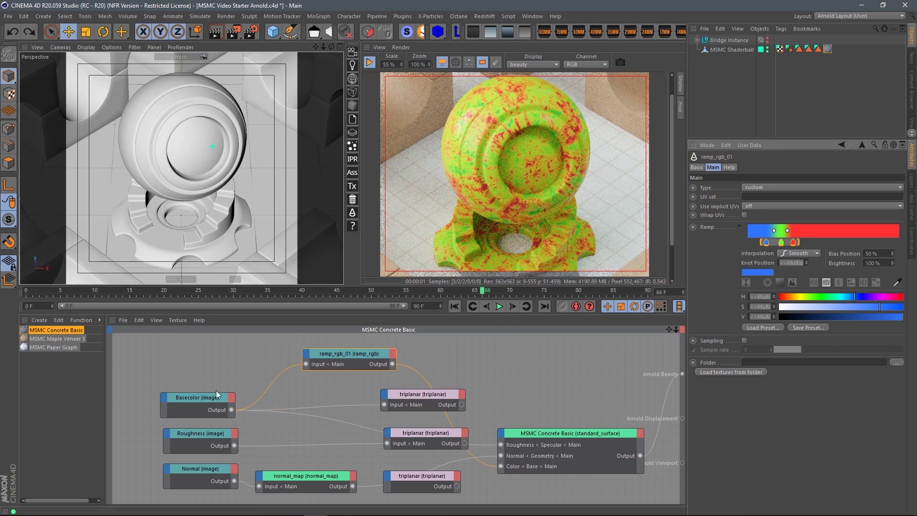
{"action": "left_click_drag", "start_coordinate": [233, 410], "coordinate": [501, 466]}
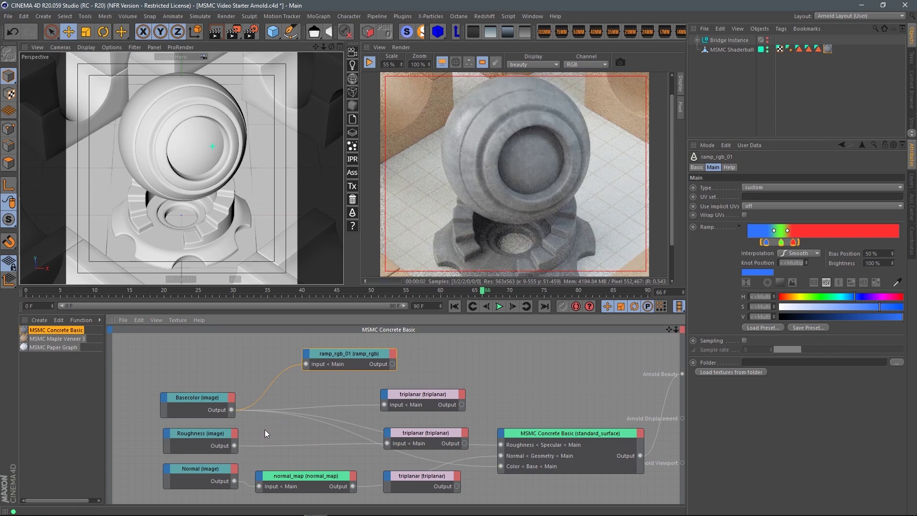
Step: Reconnect the Roughness image to the middle triplanar node and rearrange the ramp and triplanar nodes to free space between them
{"action": "left_click_drag", "start_coordinate": [455, 437], "coordinate": [429, 443]}
{"action": "left_click_drag", "start_coordinate": [232, 446], "coordinate": [501, 444]}
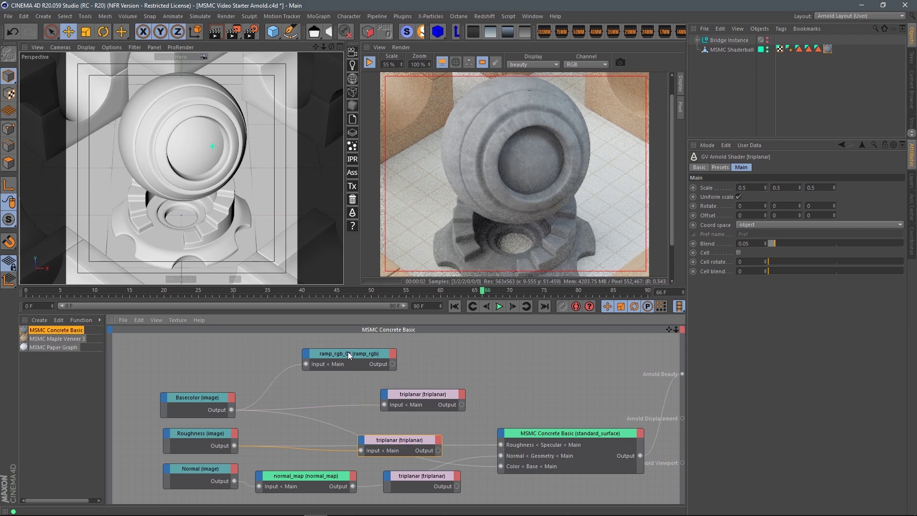
{"action": "left_click_drag", "start_coordinate": [348, 354], "coordinate": [341, 344]}
{"action": "left_click_drag", "start_coordinate": [431, 398], "coordinate": [413, 415]}
{"action": "left_click", "coordinate": [444, 371]}
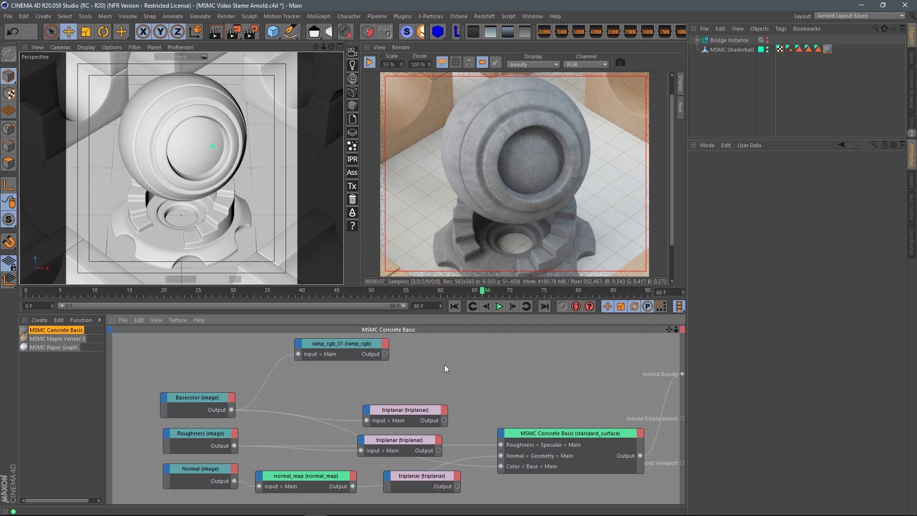
Step: Add a multiply node, feeding the Basecolor image into its Input2 and its output into the standard surface's Base Color
{"action": "key", "text": "Tab"}
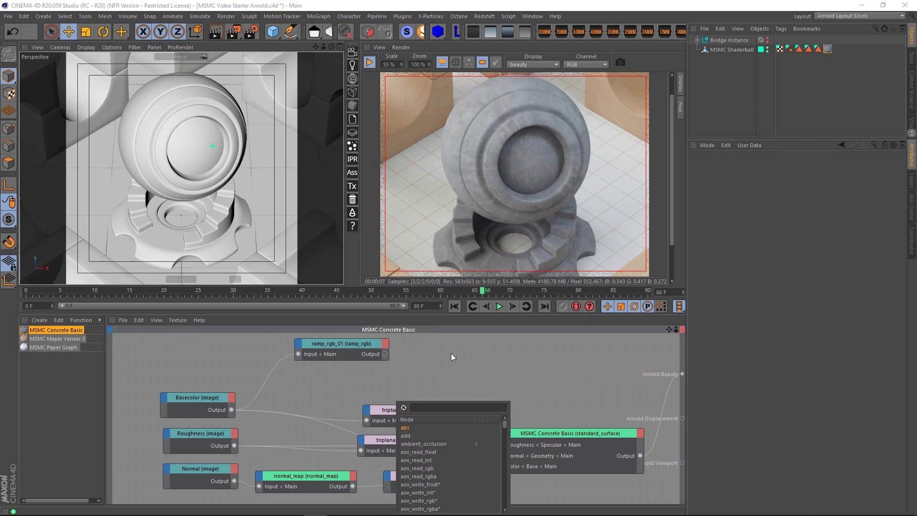
{"action": "type", "text": "mu"}
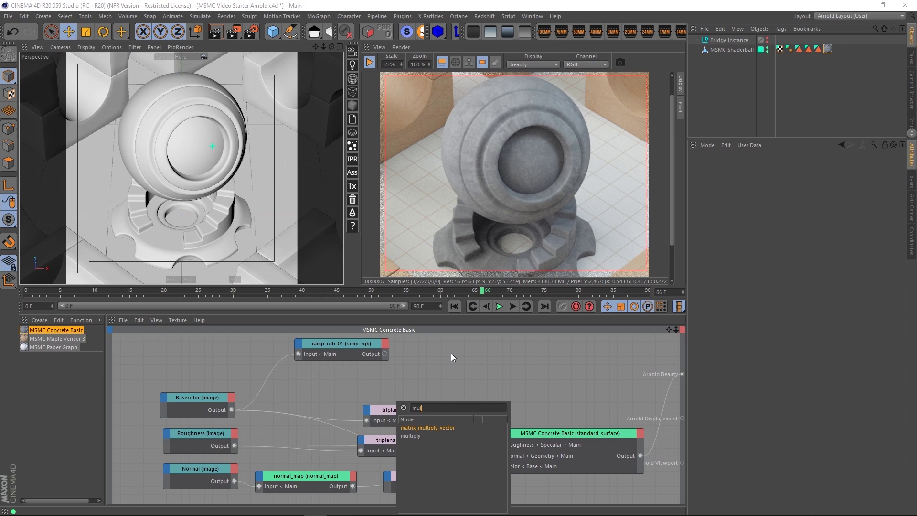
{"action": "left_click", "coordinate": [410, 436]}
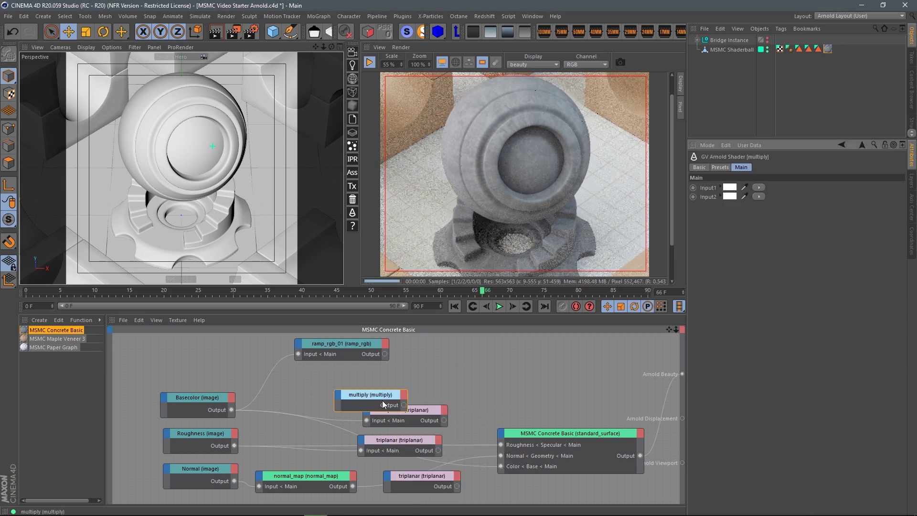
{"action": "left_click_drag", "start_coordinate": [383, 399], "coordinate": [363, 377]}
{"action": "left_click_drag", "start_coordinate": [232, 410], "coordinate": [501, 467]}
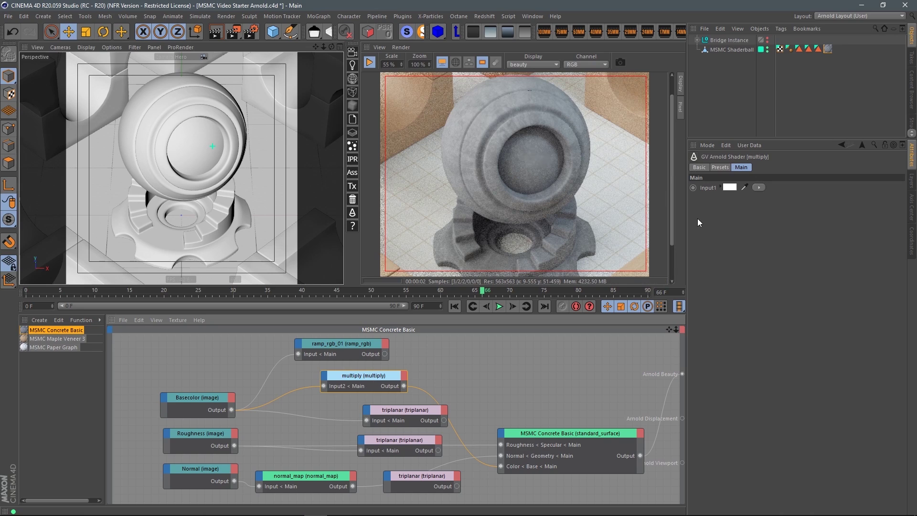
{"action": "left_click", "coordinate": [191, 405]}
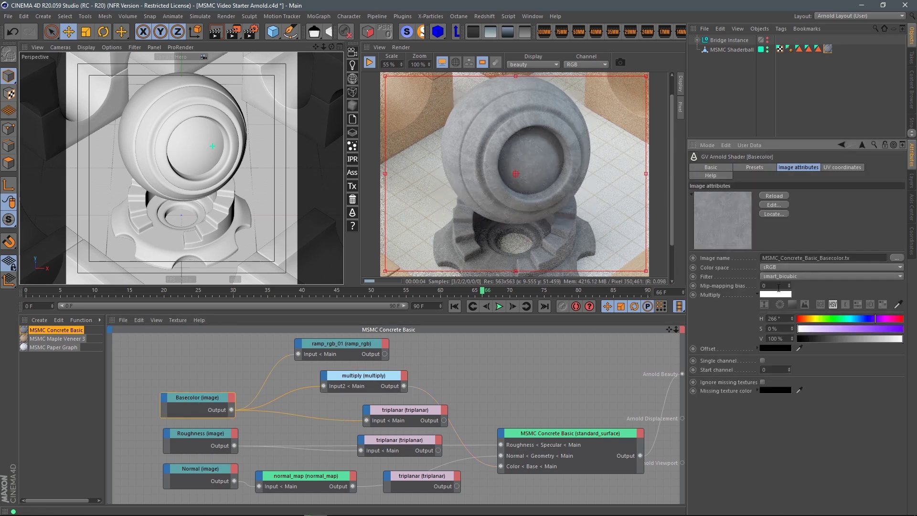
{"action": "left_click", "coordinate": [395, 378]}
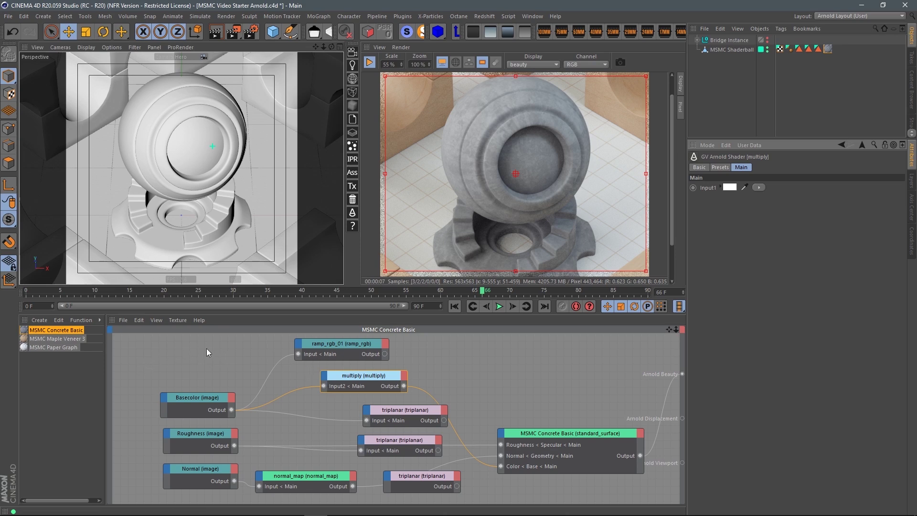
Step: Set the multiply node's Input1 colour to red with hue 0°, saturation 70% and value 100%
{"action": "left_click_drag", "start_coordinate": [363, 381], "coordinate": [354, 382]}
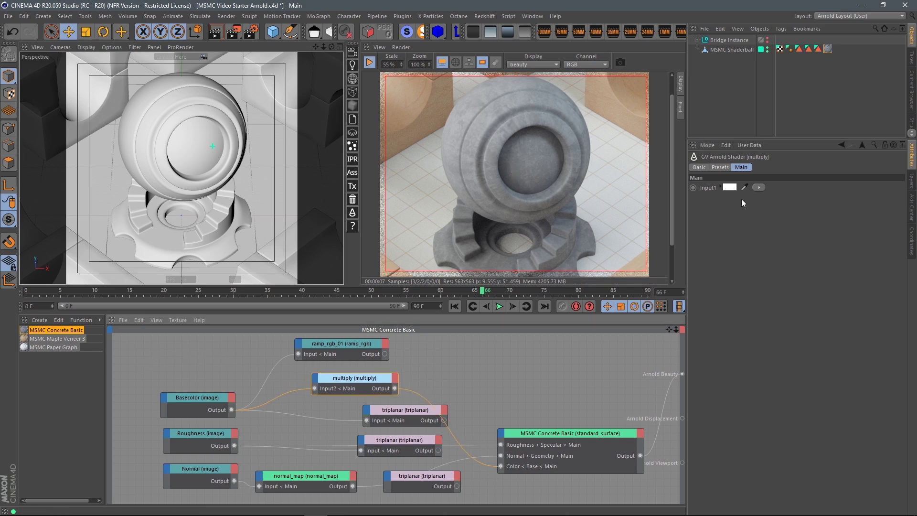
{"action": "left_click", "coordinate": [730, 187]}
{"action": "left_click", "coordinate": [778, 198]}
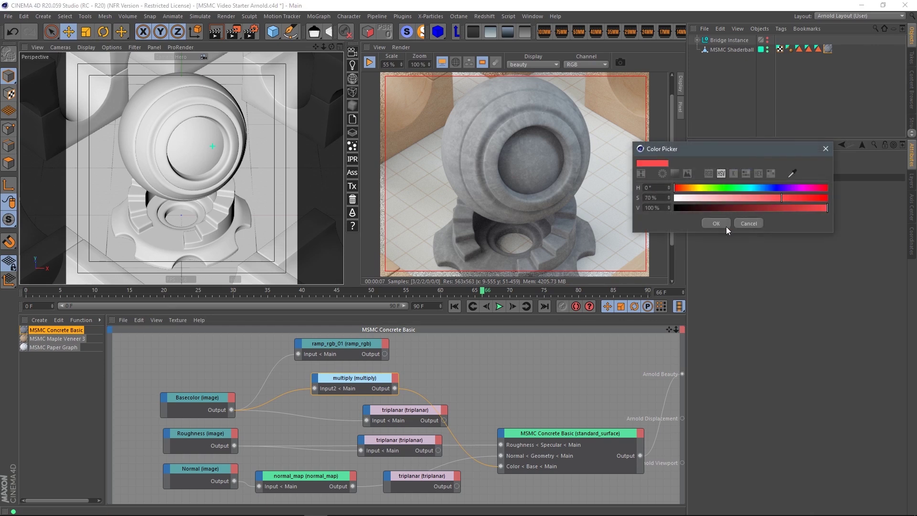
{"action": "left_click", "coordinate": [719, 224]}
Step: Recolour the multiply node's Input1 to light green with hue 101° and saturation 40%
{"action": "left_click", "coordinate": [721, 186]}
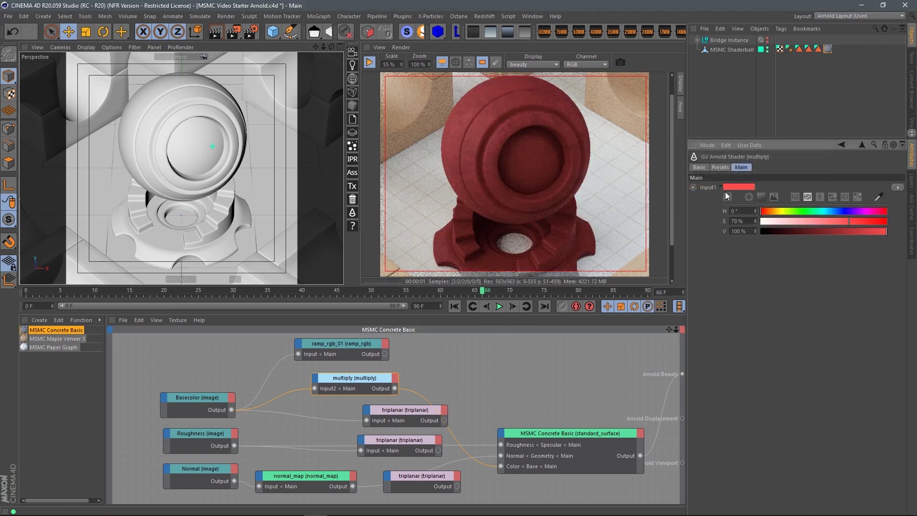
{"action": "left_click", "coordinate": [798, 221]}
{"action": "left_click_drag", "start_coordinate": [762, 211], "coordinate": [795, 211]}
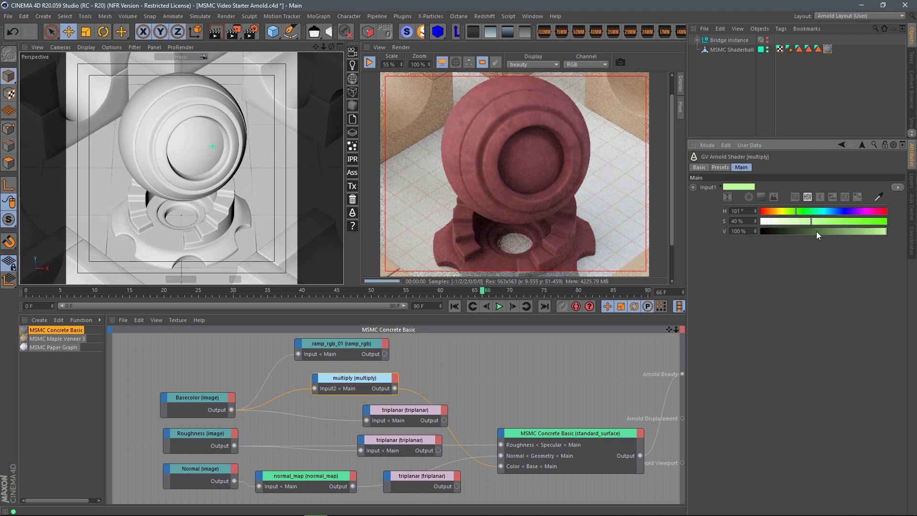
{"action": "left_click", "coordinate": [520, 380]}
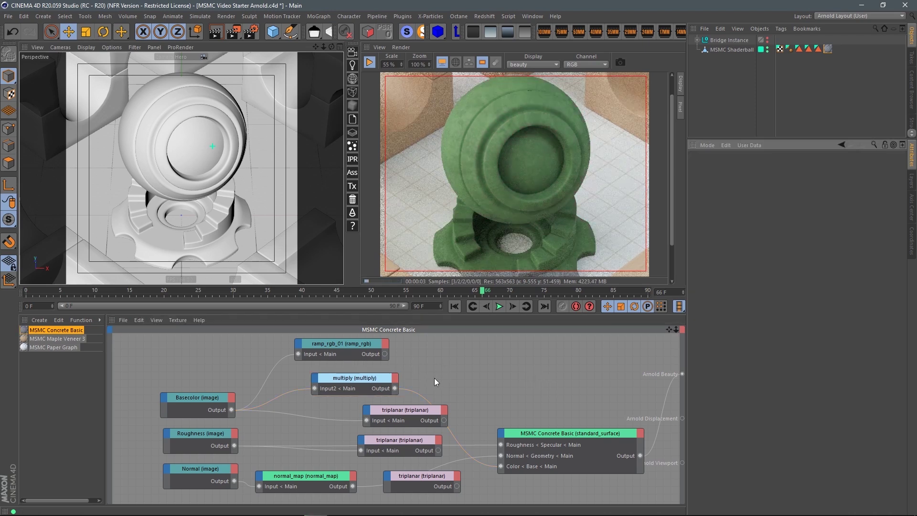
Step: Stack the multiply node directly beneath the ramp node to clear space above the triplanar nodes
{"action": "middle_click_drag", "start_coordinate": [434, 368], "coordinate": [436, 407]}
{"action": "left_click_drag", "start_coordinate": [350, 386], "coordinate": [356, 358]}
{"action": "left_click_drag", "start_coordinate": [360, 415], "coordinate": [348, 384]}
{"action": "left_click", "coordinate": [417, 356]}
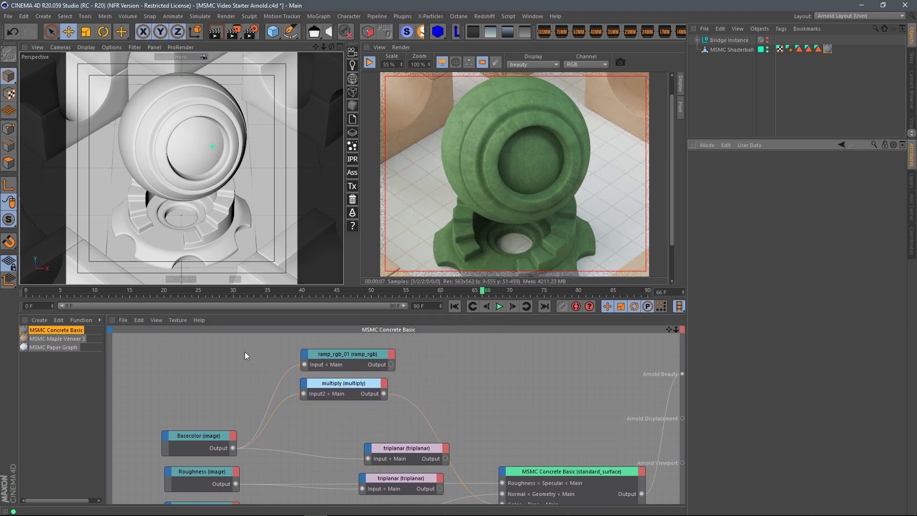
{"action": "left_click_drag", "start_coordinate": [203, 436], "coordinate": [205, 437]}
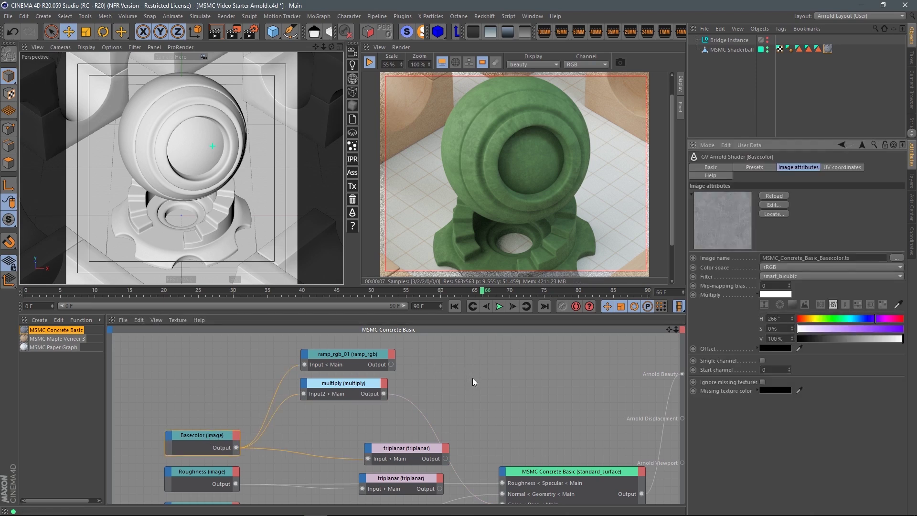
Step: Add a color_correct node to the concrete material graph and place it below the multiply node
{"action": "left_click_drag", "start_coordinate": [452, 374], "coordinate": [459, 380]}
{"action": "type", "text": "ccolro"}
{"action": "key", "text": "BackSpace"}
{"action": "key", "text": "BackSpace"}
{"action": "type", "text": "olor"}
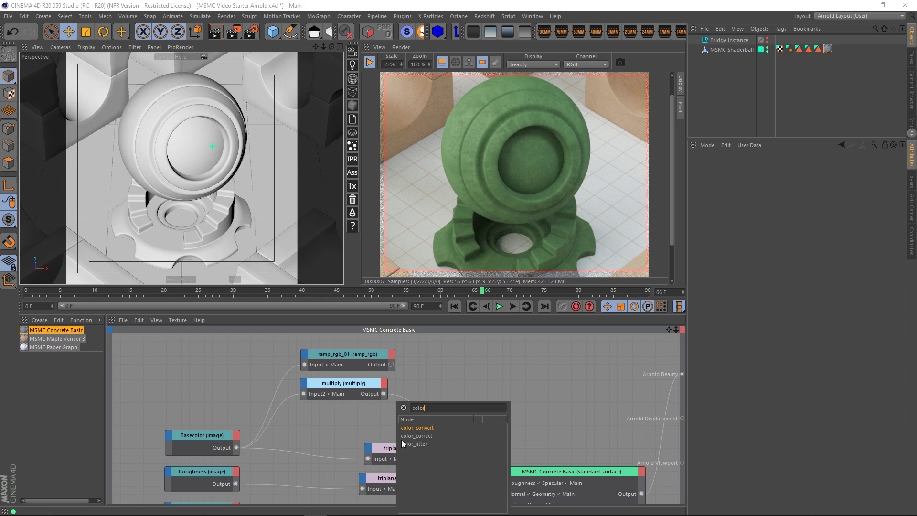
{"action": "left_click", "coordinate": [413, 438]}
{"action": "left_click_drag", "start_coordinate": [379, 400], "coordinate": [348, 420]}
Step: Feed the Basecolor image into the color_correct node's Input and its output into the standard surface's Base Color
{"action": "left_click_drag", "start_coordinate": [236, 448], "coordinate": [325, 423]}
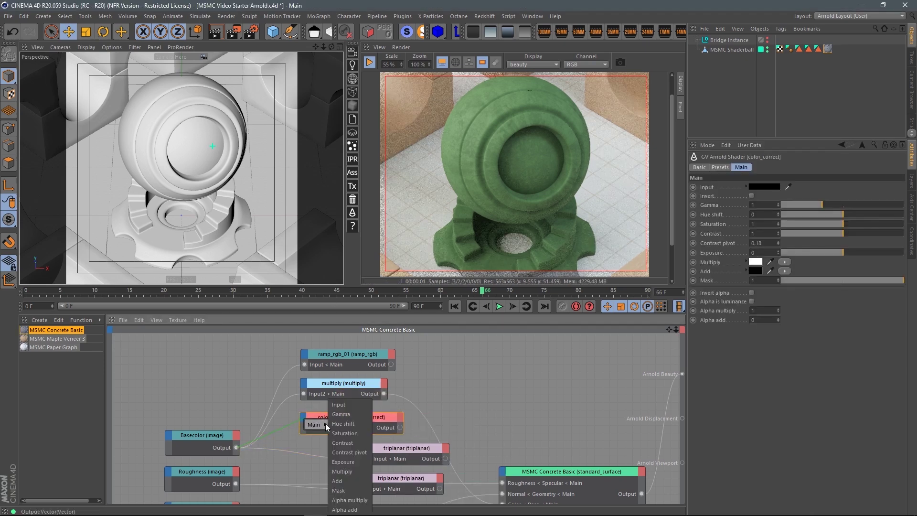
{"action": "left_click", "coordinate": [352, 405]}
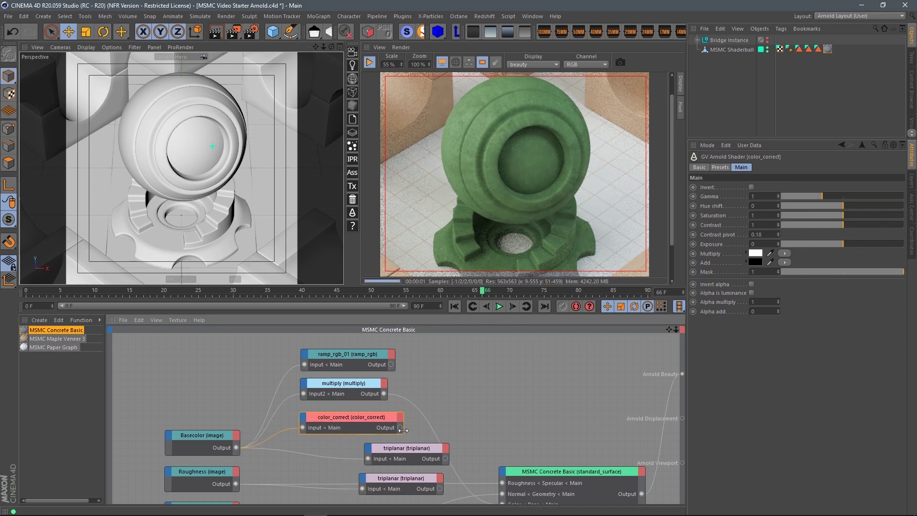
{"action": "left_click_drag", "start_coordinate": [502, 497], "coordinate": [502, 505]}
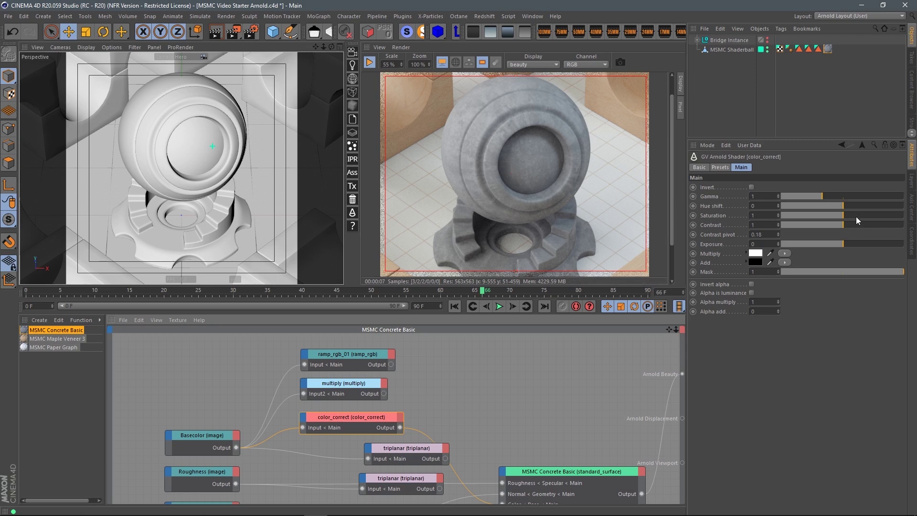
Step: Set the color_correct node's saturation to 1.77, hue shift to 0.18 and Multiply colour to light green (hue 79°, saturation 41%)
{"action": "left_click_drag", "start_coordinate": [868, 215], "coordinate": [893, 215]}
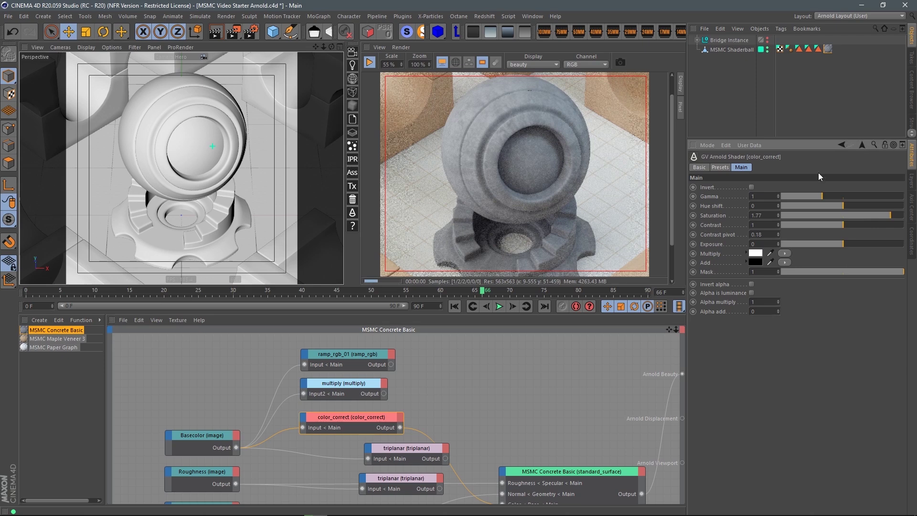
{"action": "left_click_drag", "start_coordinate": [852, 206], "coordinate": [862, 205]}
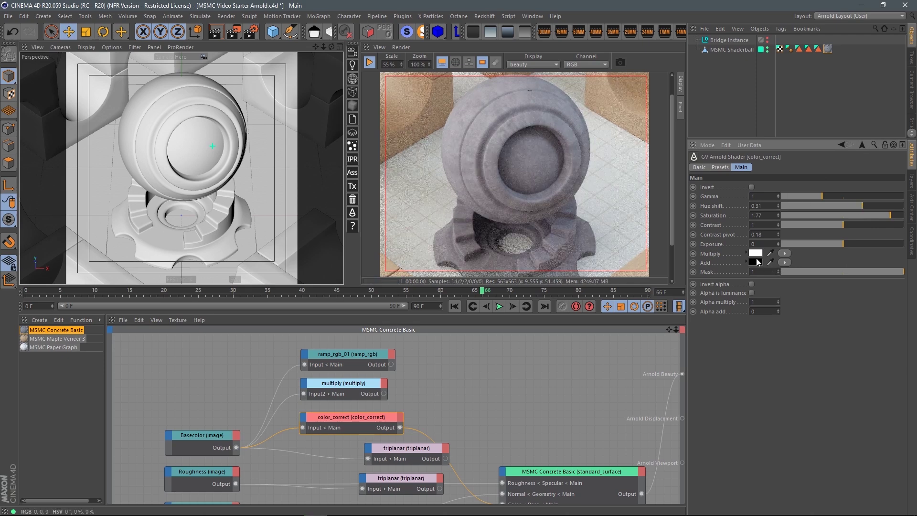
{"action": "left_click", "coordinate": [746, 251]}
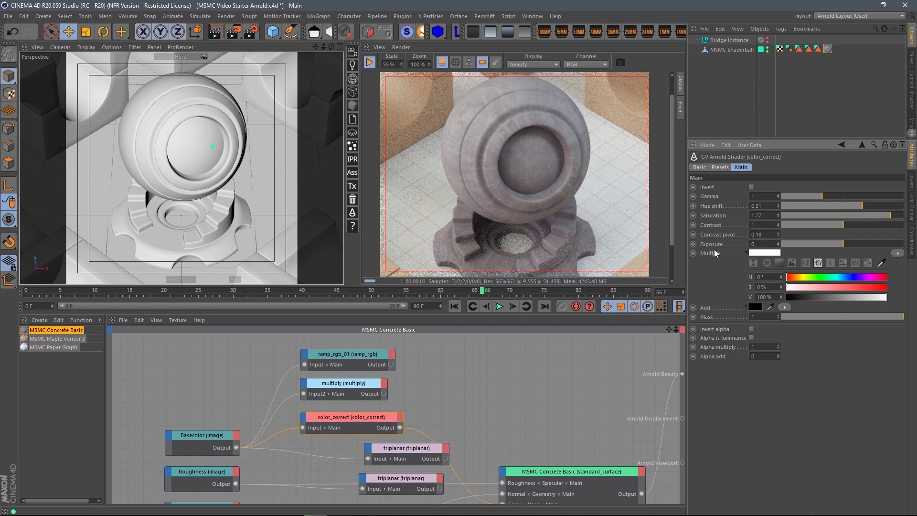
{"action": "left_click", "coordinate": [808, 277]}
{"action": "left_click", "coordinate": [828, 287]}
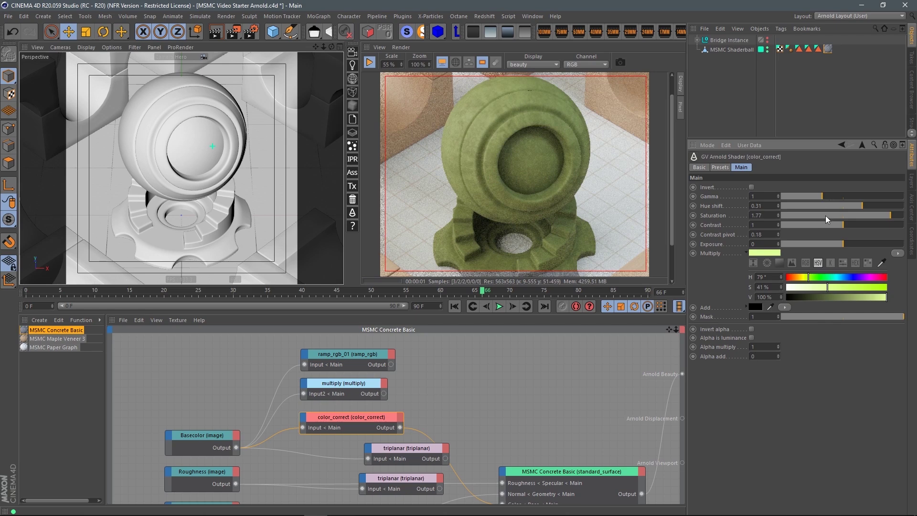
{"action": "mouse_move", "coordinate": [854, 209]}
{"action": "left_mouse_down"}
{"action": "mouse_move", "coordinate": [806, 207]}
{"action": "mouse_move", "coordinate": [869, 208]}
{"action": "mouse_move", "coordinate": [834, 208]}
{"action": "mouse_move", "coordinate": [854, 208]}
{"action": "left_mouse_up"}
{"action": "left_click", "coordinate": [746, 253]}
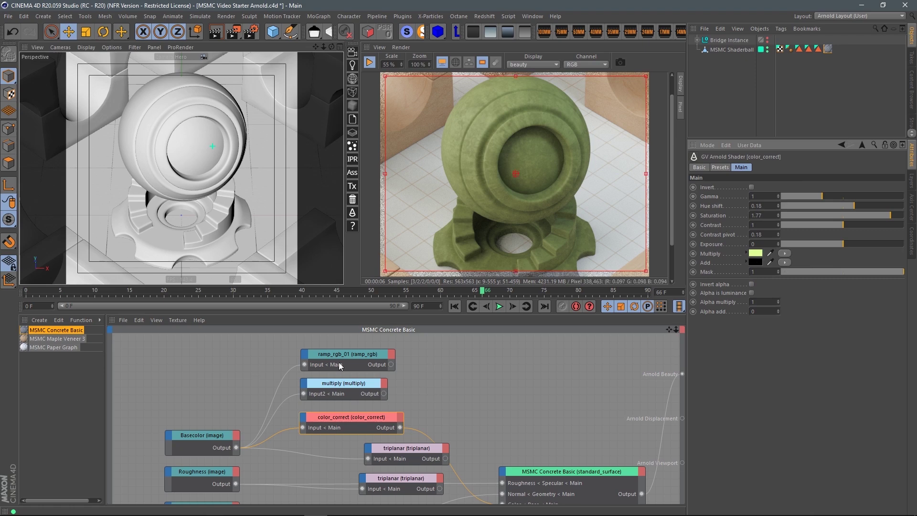
Step: Rearrange the nodes and connect the multiply node's output to the color_correct Input, placing it between Basecolor and color_correct
{"action": "left_click_drag", "start_coordinate": [369, 415], "coordinate": [370, 413]}
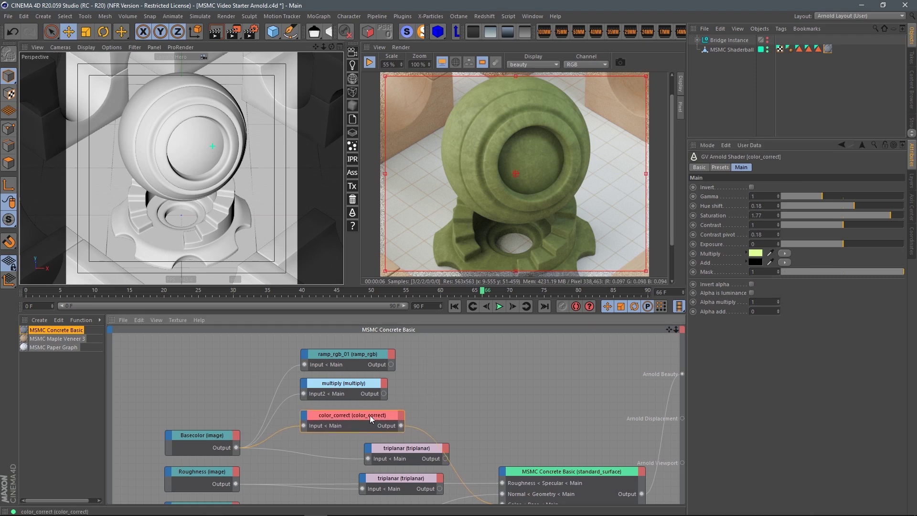
{"action": "left_click_drag", "start_coordinate": [187, 437], "coordinate": [131, 427]}
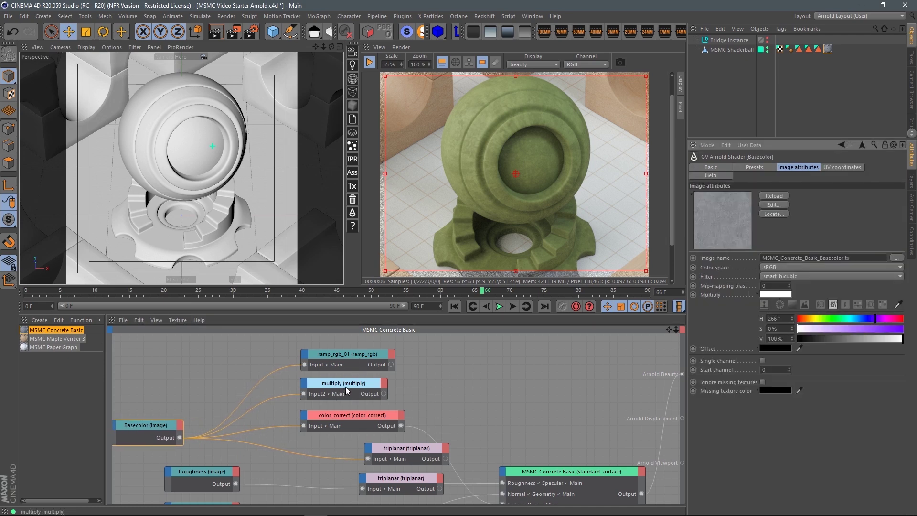
{"action": "left_click_drag", "start_coordinate": [337, 387], "coordinate": [221, 374]}
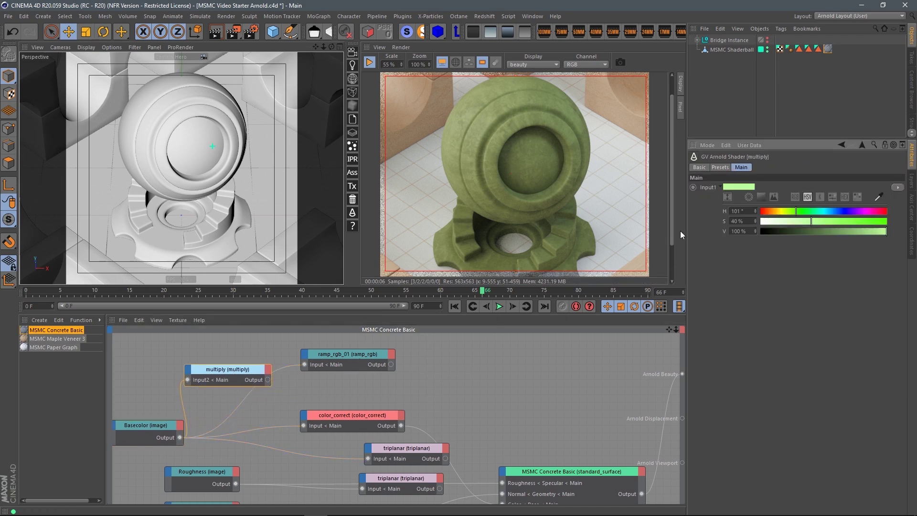
{"action": "left_click_drag", "start_coordinate": [268, 380], "coordinate": [302, 426]}
{"action": "left_click_drag", "start_coordinate": [362, 417], "coordinate": [393, 396]}
{"action": "left_click", "coordinate": [245, 373]}
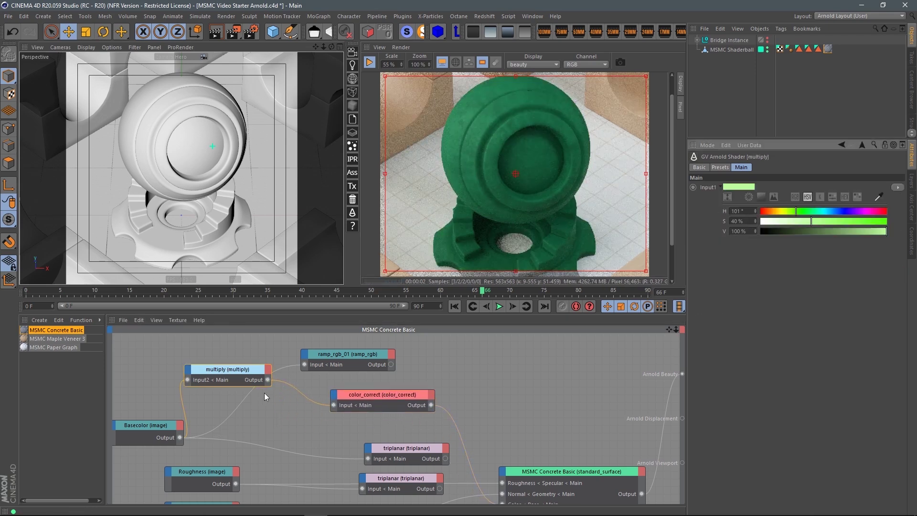
Step: Reset the color_correct node's Multiply colour to white by removing its saturation
{"action": "left_click", "coordinate": [371, 399]}
{"action": "left_click", "coordinate": [746, 252]}
{"action": "left_click_drag", "start_coordinate": [828, 287], "coordinate": [739, 293]}
{"action": "left_click", "coordinate": [745, 252]}
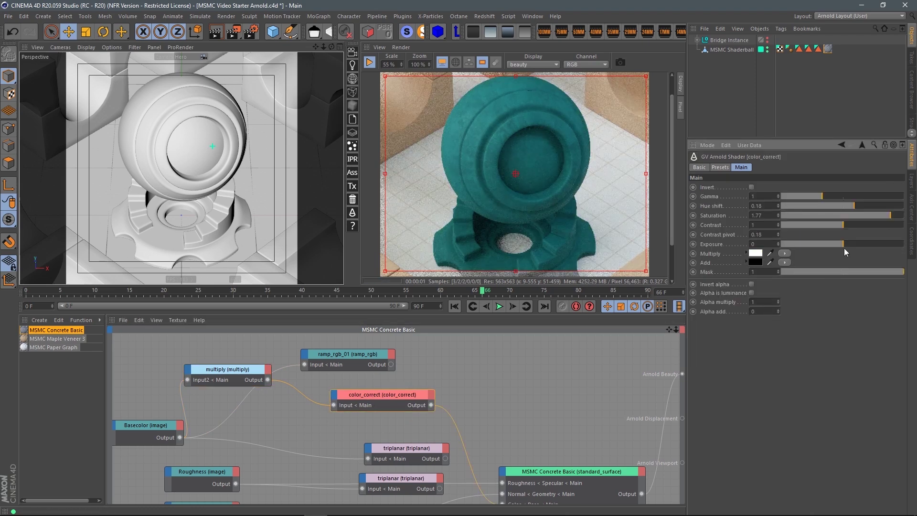
Step: Adjust the color_correct node to gamma 2.22, hue shift 0.7, saturation 1.29 and contrast 1.21
{"action": "left_click_drag", "start_coordinate": [867, 207], "coordinate": [829, 207]}
{"action": "left_click_drag", "start_coordinate": [884, 216], "coordinate": [908, 215]}
{"action": "mouse_move", "coordinate": [884, 206]}
{"action": "left_mouse_down"}
{"action": "mouse_move", "coordinate": [838, 203]}
{"action": "mouse_move", "coordinate": [888, 210]}
{"action": "left_mouse_up"}
{"action": "left_click_drag", "start_coordinate": [827, 200], "coordinate": [871, 199]}
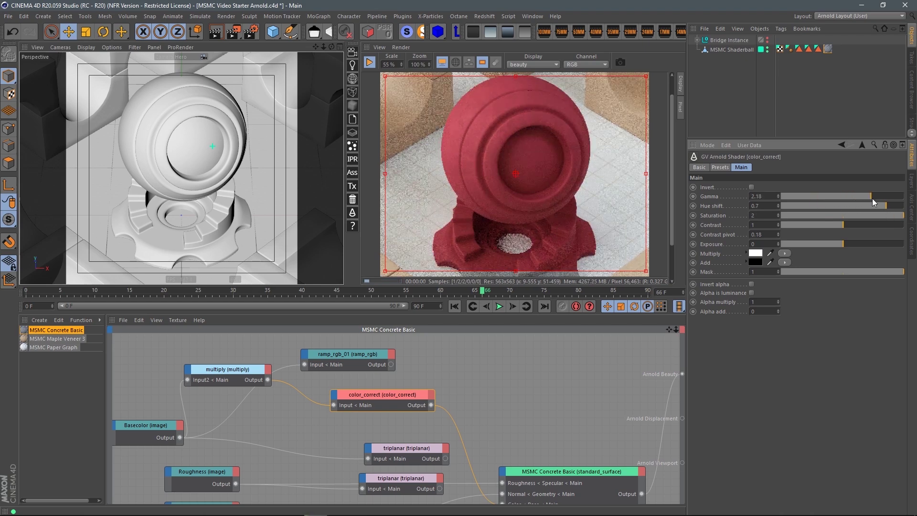
{"action": "left_click_drag", "start_coordinate": [835, 222], "coordinate": [850, 225]}
{"action": "left_click", "coordinate": [882, 215]}
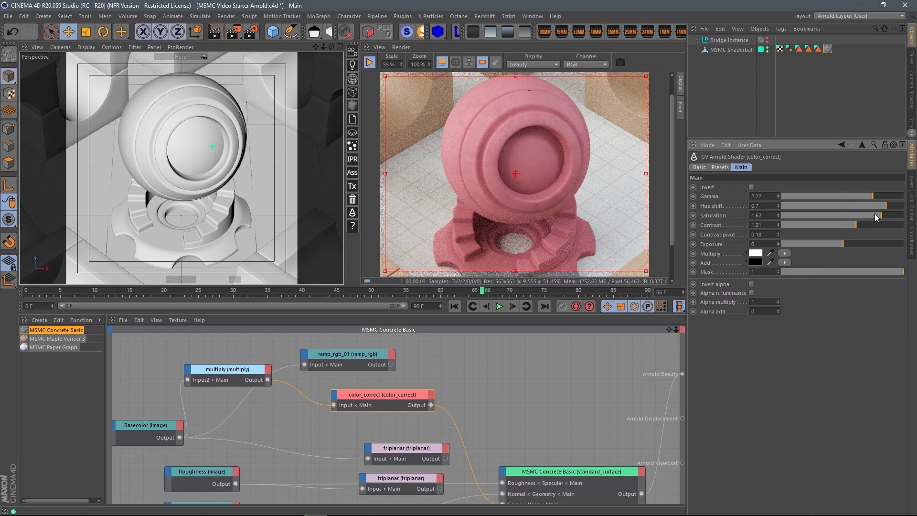
{"action": "left_click_drag", "start_coordinate": [871, 215], "coordinate": [869, 217]}
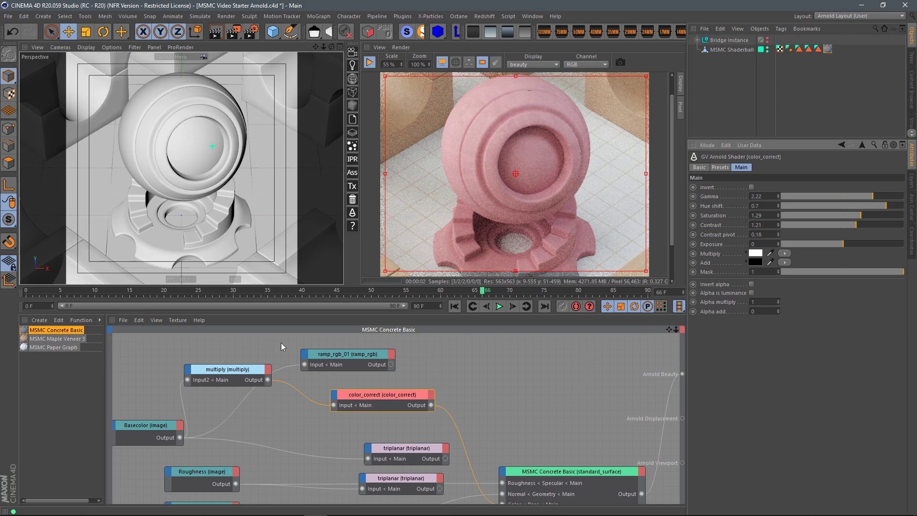
Step: Line up the Basecolor, multiply and color_correct nodes in a row with the ramp above, and review their settings
{"action": "left_click_drag", "start_coordinate": [385, 397], "coordinate": [428, 398]}
{"action": "left_click_drag", "start_coordinate": [259, 376], "coordinate": [335, 403]}
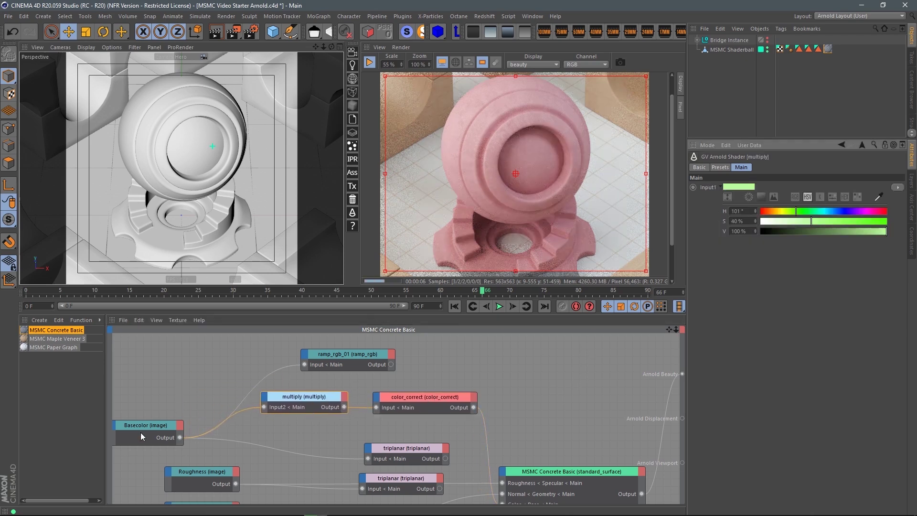
{"action": "left_click_drag", "start_coordinate": [153, 429], "coordinate": [184, 421]}
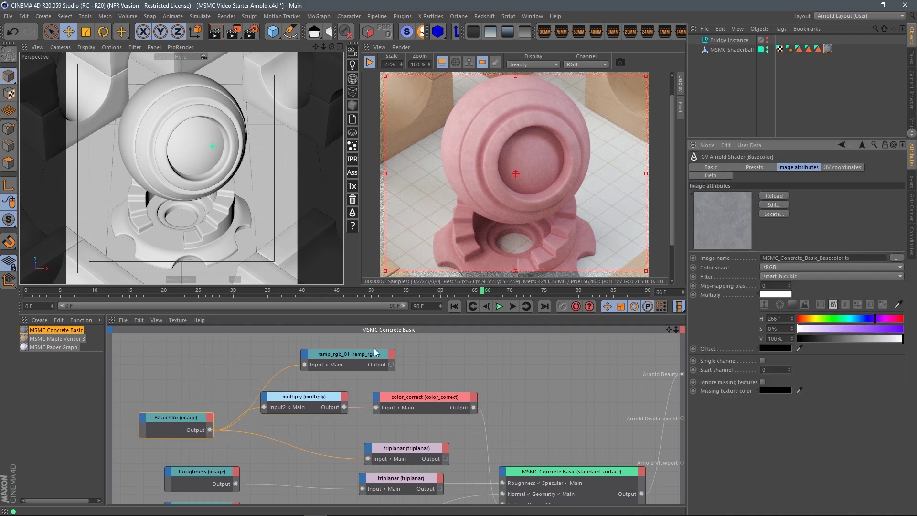
{"action": "left_click_drag", "start_coordinate": [356, 355], "coordinate": [333, 352]}
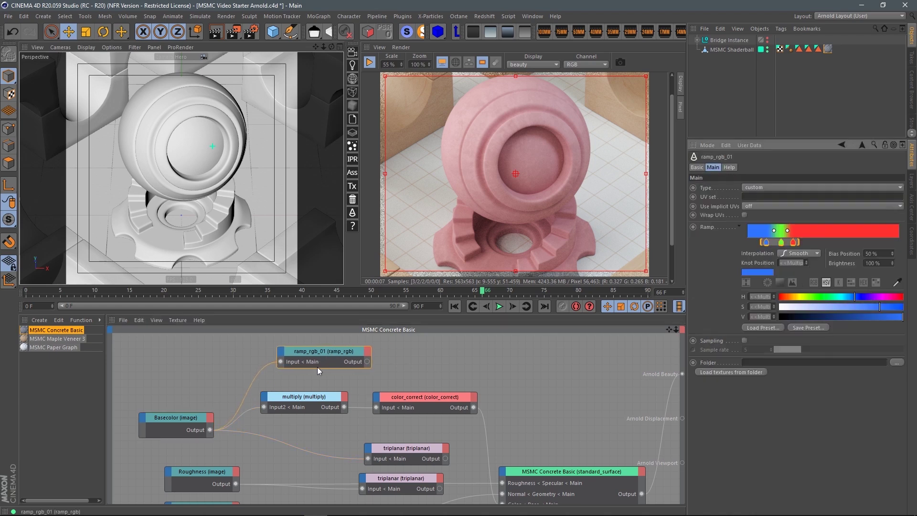
{"action": "left_click", "coordinate": [179, 419]}
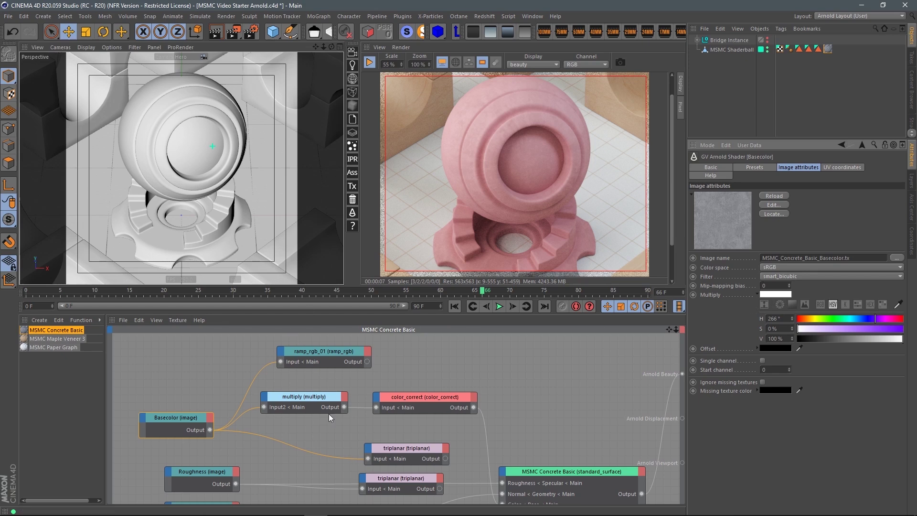
{"action": "left_click_drag", "start_coordinate": [310, 400], "coordinate": [313, 397]}
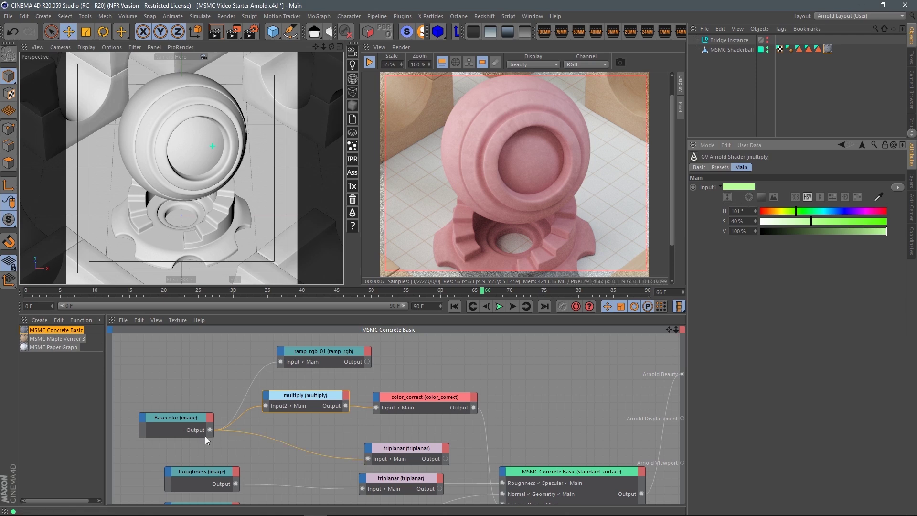
{"action": "left_click", "coordinate": [322, 354]}
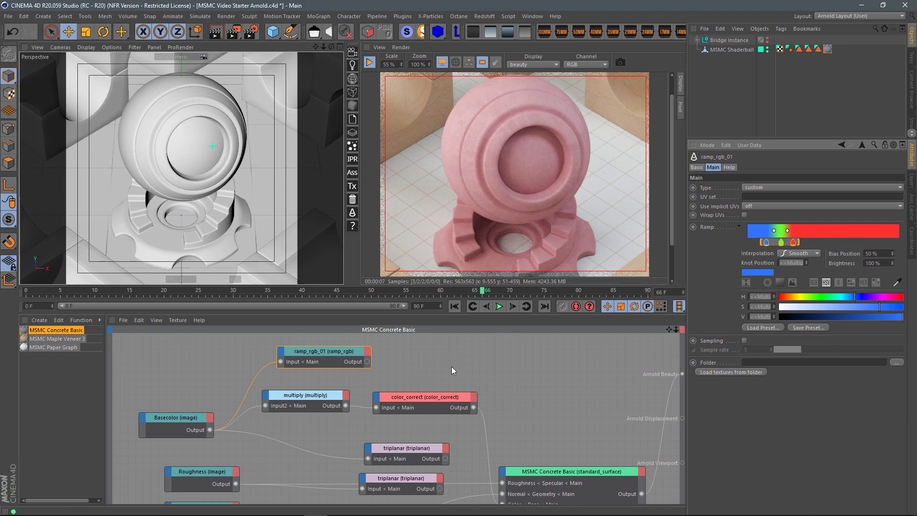
{"action": "left_click_drag", "start_coordinate": [424, 398], "coordinate": [429, 397]}
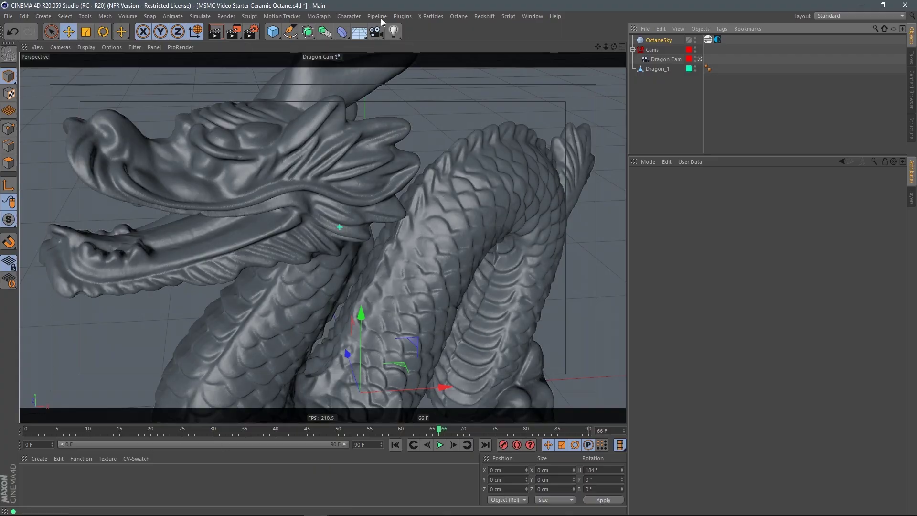
Step: Open Octane's Live Viewer for the ceramic dragon scene, start the live render and move the viewer higher
{"action": "left_click", "coordinate": [457, 17]}
{"action": "left_click", "coordinate": [486, 39]}
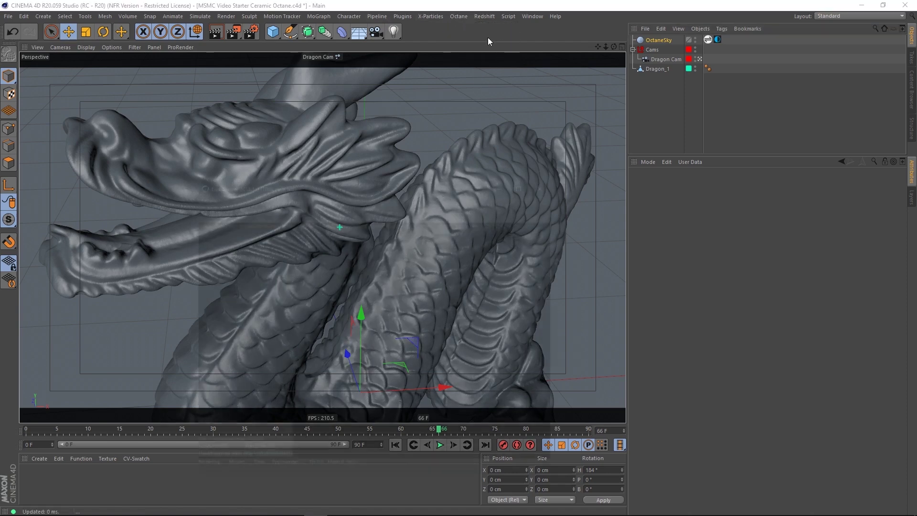
{"action": "left_click", "coordinate": [276, 130]}
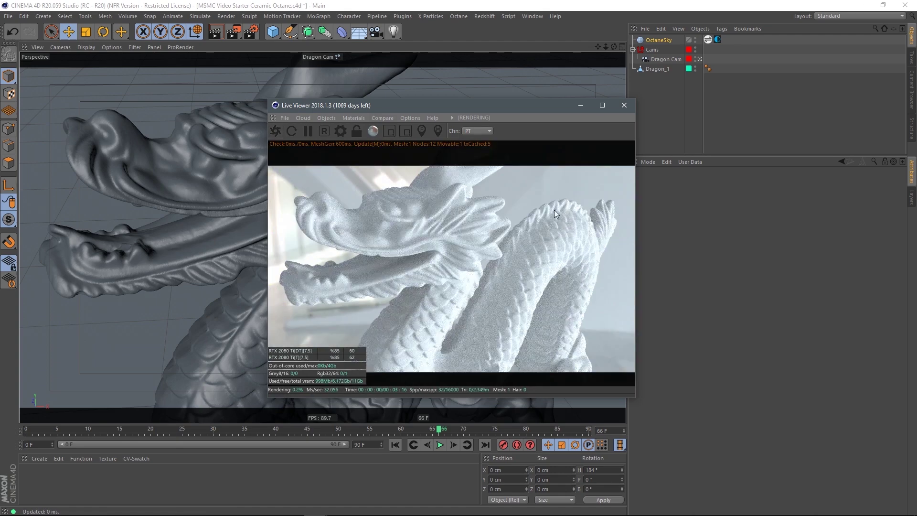
{"action": "left_click_drag", "start_coordinate": [481, 106], "coordinate": [468, 76]}
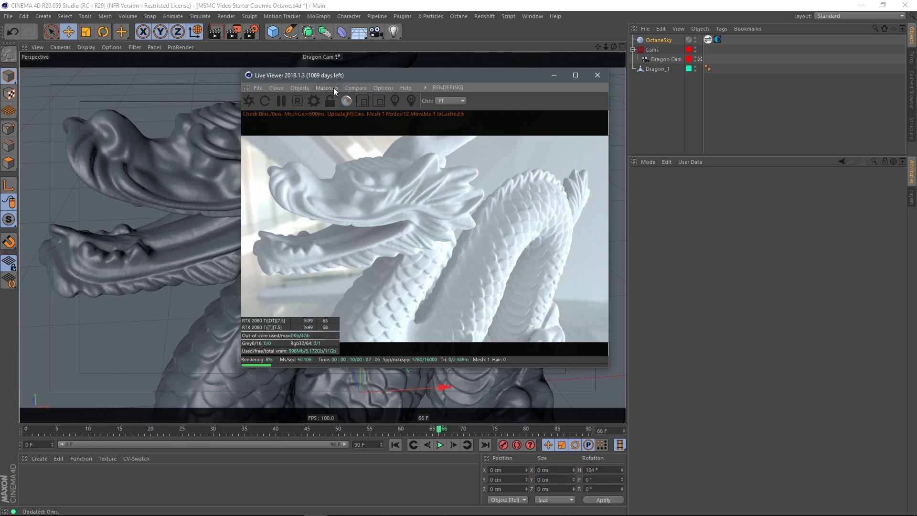
Step: Open Octane's LiveDB manager and enlarge and reposition it so the MSMC Ceramic materials and the scene's material area are both visible
{"action": "left_click", "coordinate": [327, 88]}
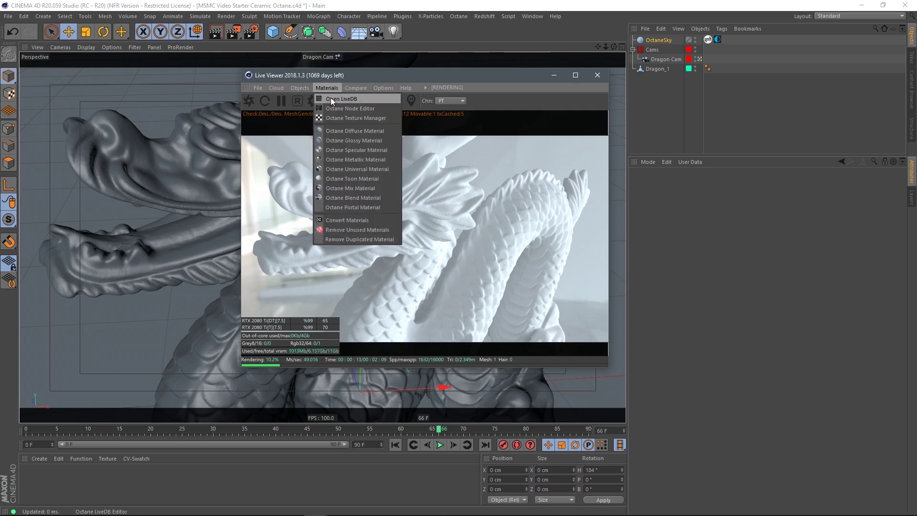
{"action": "left_click", "coordinate": [331, 98]}
{"action": "left_click_drag", "start_coordinate": [438, 185], "coordinate": [313, 73]}
{"action": "left_click_drag", "start_coordinate": [535, 256], "coordinate": [500, 401]}
{"action": "left_click_drag", "start_coordinate": [185, 90], "coordinate": [180, 95]}
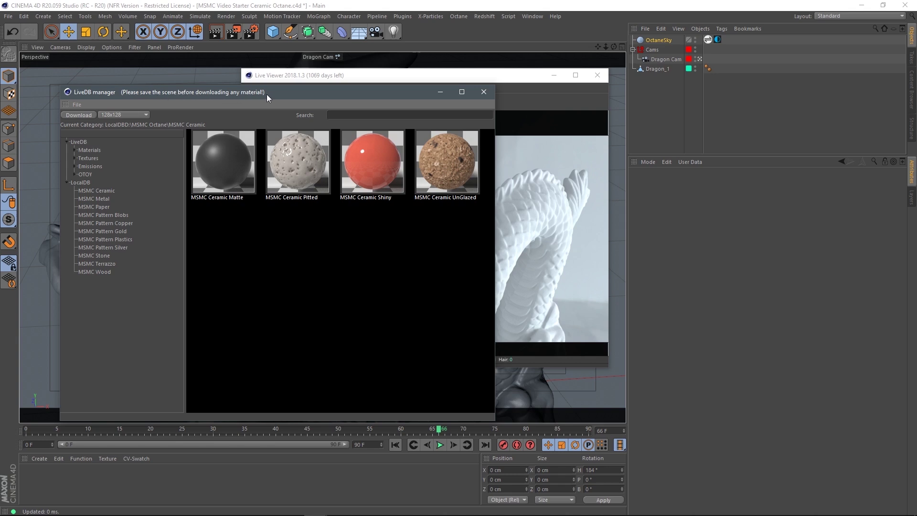
{"action": "mouse_move", "coordinate": [333, 93]}
{"action": "left_mouse_down"}
{"action": "mouse_move", "coordinate": [350, 79]}
{"action": "mouse_move", "coordinate": [323, 78]}
{"action": "left_mouse_up"}
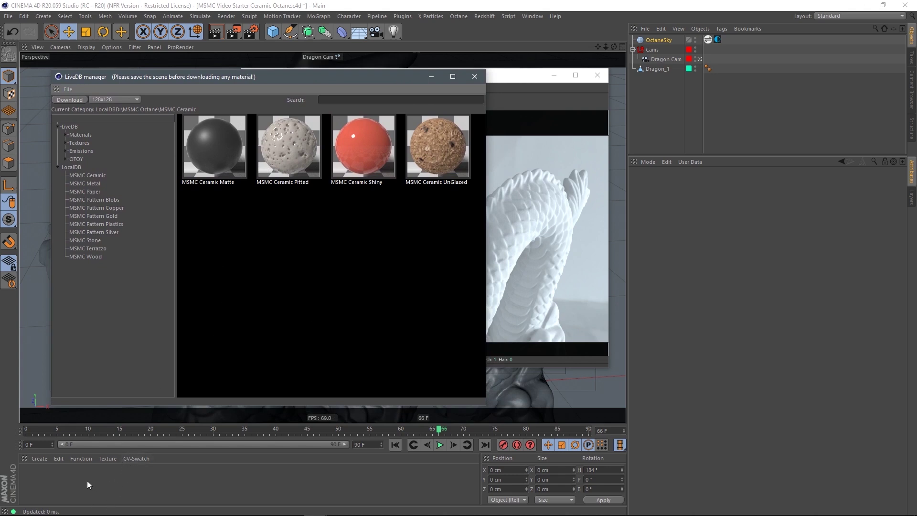
{"action": "left_click_drag", "start_coordinate": [343, 78], "coordinate": [342, 79]}
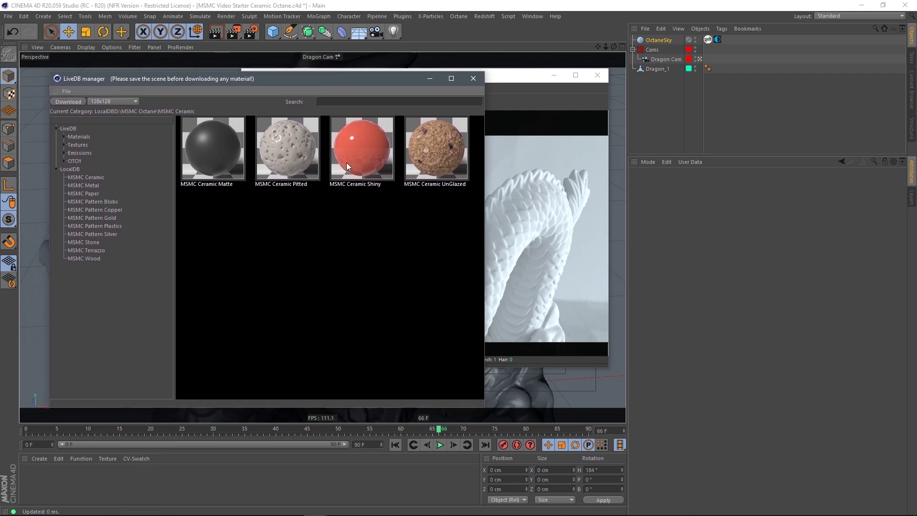
Step: Download the MSMC Ceramic Shiny material from the LiveDB and apply it to the Dragon_1 object, keeping the render in view
{"action": "right_click", "coordinate": [361, 155]}
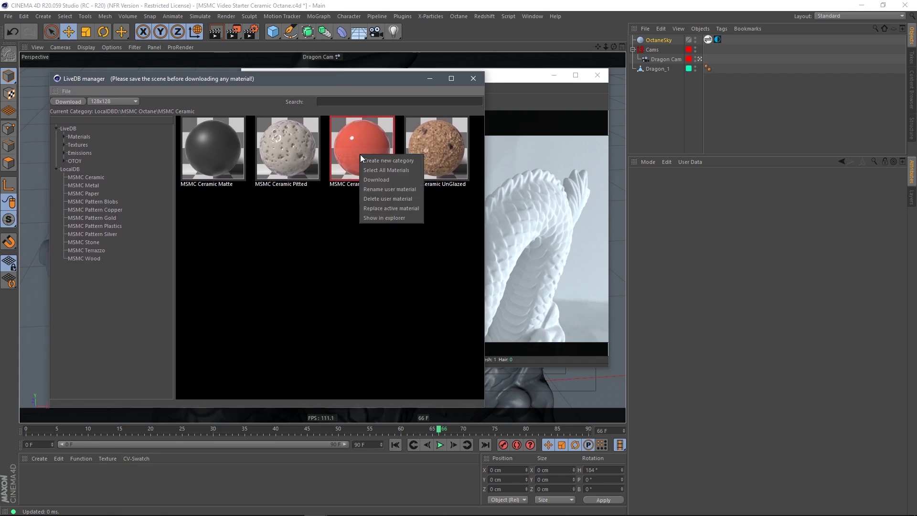
{"action": "left_click", "coordinate": [375, 182]}
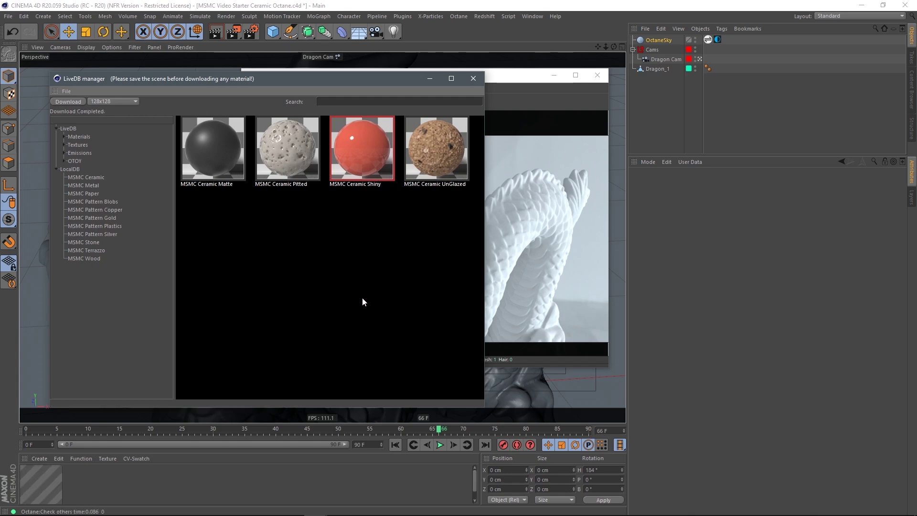
{"action": "left_click", "coordinate": [474, 79]}
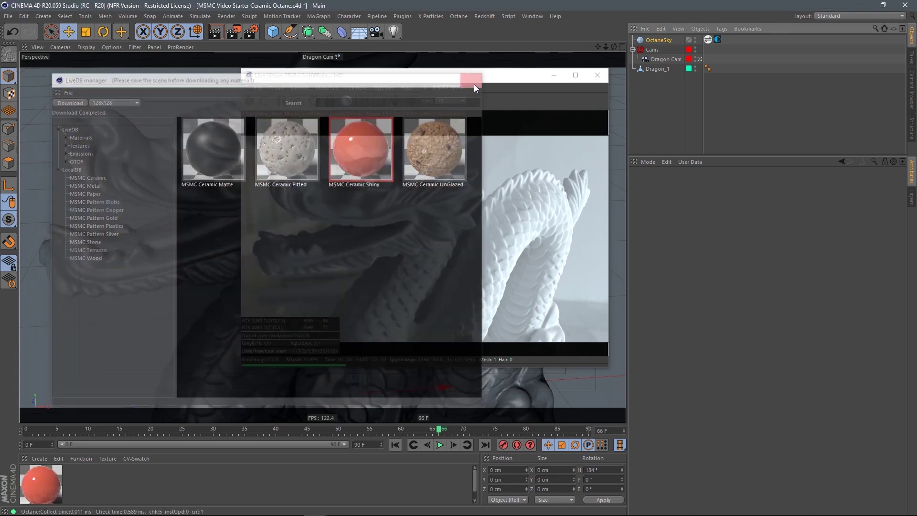
{"action": "left_click_drag", "start_coordinate": [185, 247], "coordinate": [186, 248]}
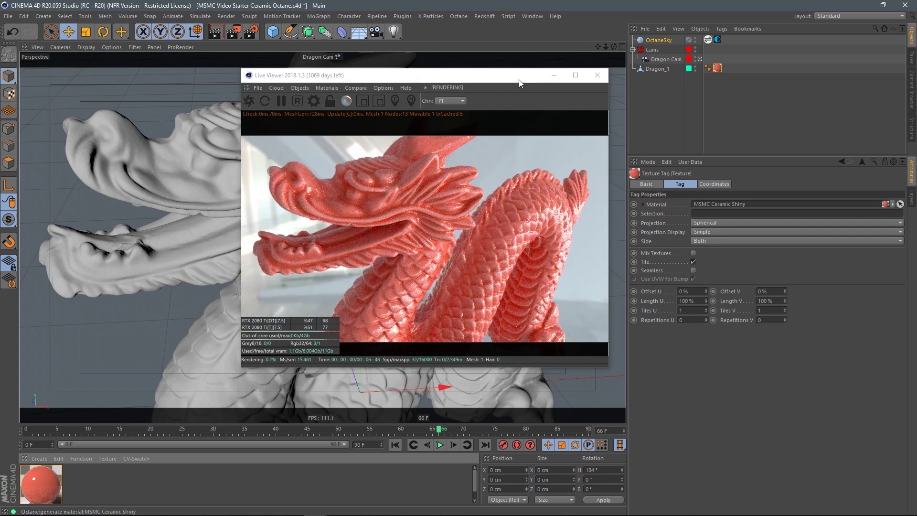
{"action": "left_click_drag", "start_coordinate": [521, 78], "coordinate": [504, 46]}
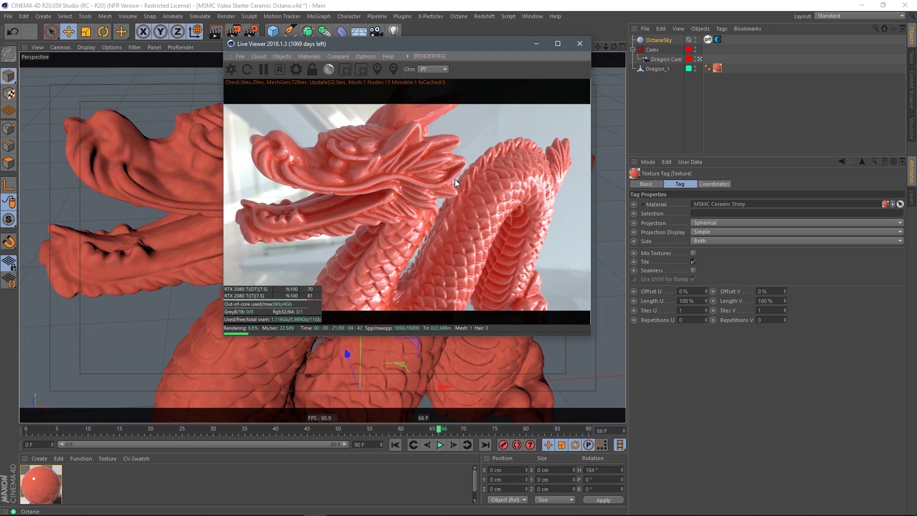
Step: Open the MSMC Ceramic Shiny material in the Octane Node Editor and arrange the editor beside the Live Viewer with its graph in view
{"action": "left_click", "coordinate": [47, 483]}
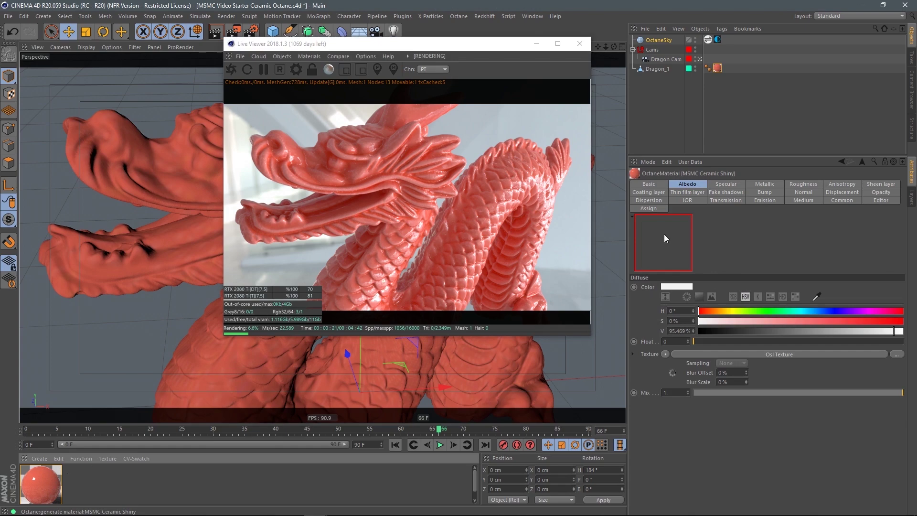
{"action": "left_click", "coordinate": [662, 184]}
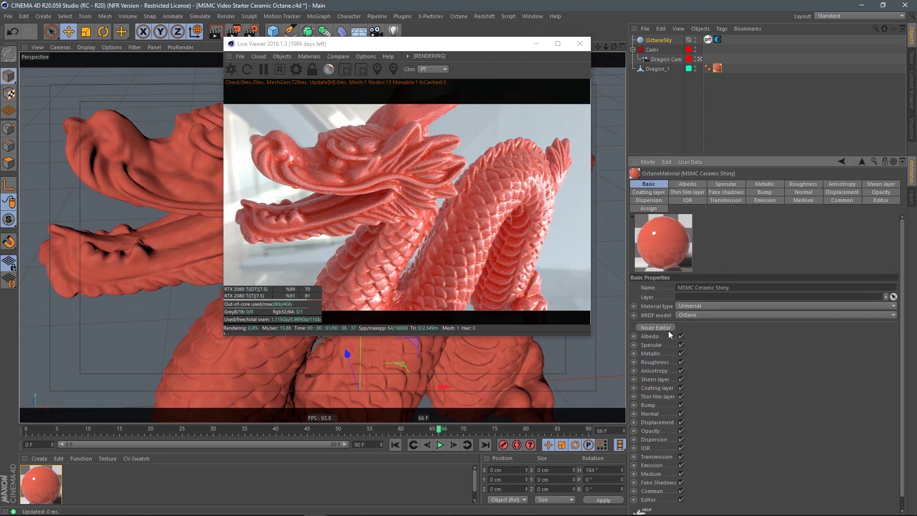
{"action": "left_click", "coordinate": [669, 329]}
{"action": "left_click_drag", "start_coordinate": [510, 185], "coordinate": [361, 109]}
{"action": "left_click_drag", "start_coordinate": [434, 49], "coordinate": [700, 26]}
{"action": "left_click_drag", "start_coordinate": [468, 113], "coordinate": [490, 121]}
{"action": "middle_click_drag", "start_coordinate": [326, 291], "coordinate": [390, 299], "text": "alt"}
{"action": "right_click_drag", "start_coordinate": [268, 317], "coordinate": [287, 309], "text": "alt"}
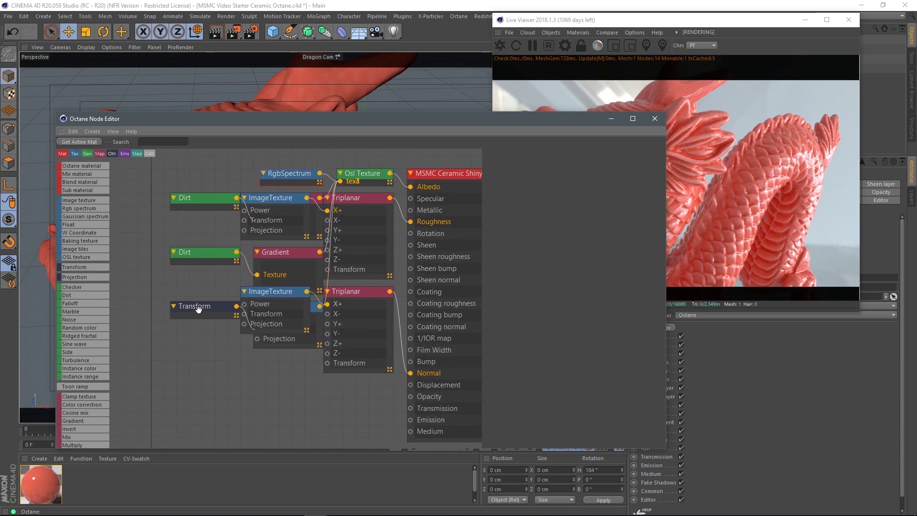
Step: Separate the overlapping Transform, ImageTexture and Normal Triplanar nodes, and raise the Osl Texture node above the roughness Triplanar
{"action": "left_click_drag", "start_coordinate": [211, 308], "coordinate": [149, 345]}
{"action": "left_click_drag", "start_coordinate": [267, 292], "coordinate": [263, 390]}
{"action": "left_click_drag", "start_coordinate": [351, 295], "coordinate": [348, 379]}
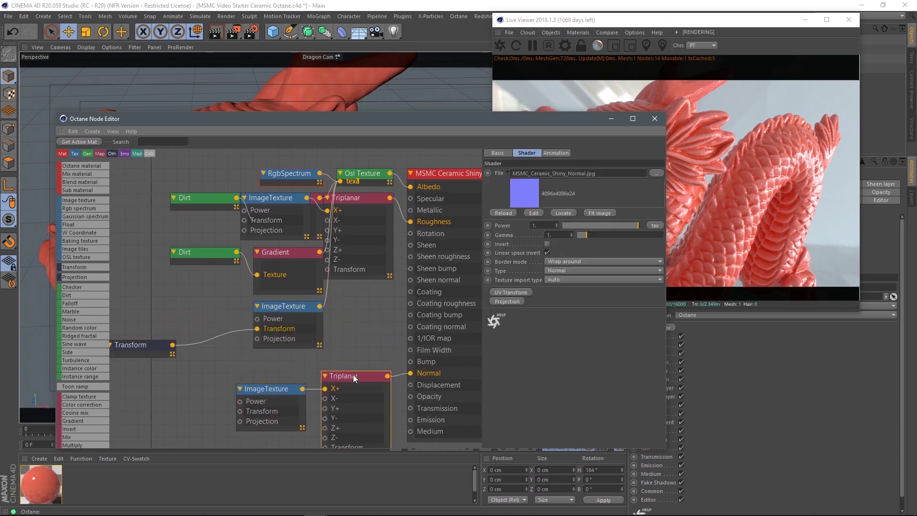
{"action": "left_click_drag", "start_coordinate": [291, 312], "coordinate": [252, 326]}
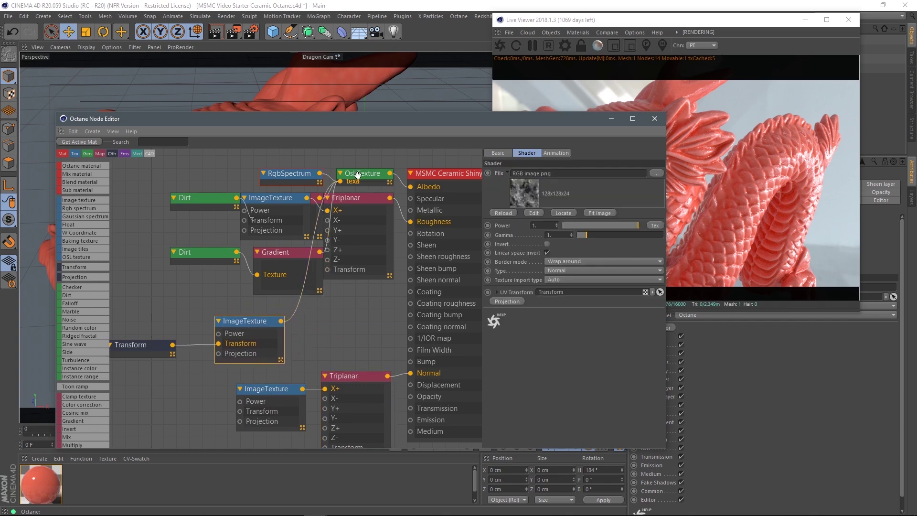
{"action": "left_click_drag", "start_coordinate": [356, 174], "coordinate": [355, 156]}
Step: Lay out the two Dirt nodes beside their Gradients, and move the roughness ImageTexture and the RgbSpectrum node clear of the others
{"action": "left_click_drag", "start_coordinate": [211, 203], "coordinate": [166, 199]}
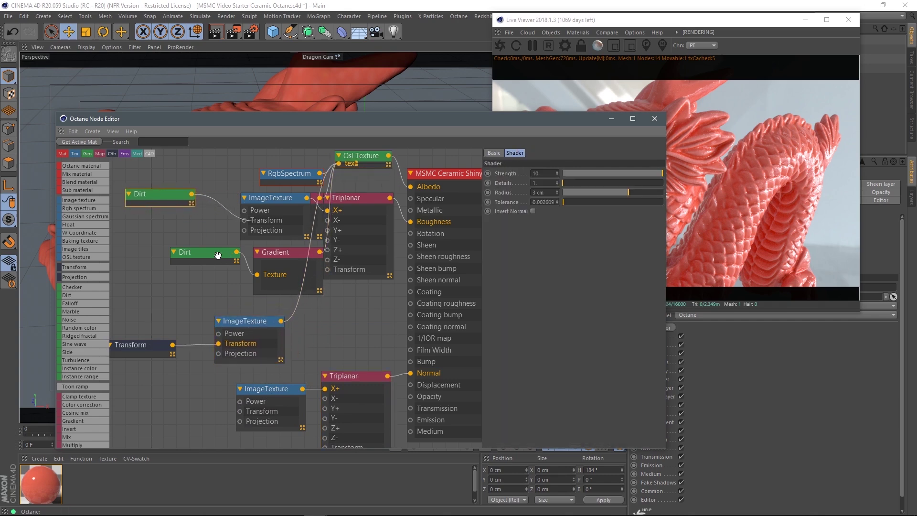
{"action": "left_click_drag", "start_coordinate": [224, 258], "coordinate": [163, 263]}
{"action": "left_click_drag", "start_coordinate": [265, 257], "coordinate": [206, 266]}
{"action": "left_click_drag", "start_coordinate": [276, 201], "coordinate": [219, 208]}
{"action": "left_click_drag", "start_coordinate": [157, 197], "coordinate": [131, 213]}
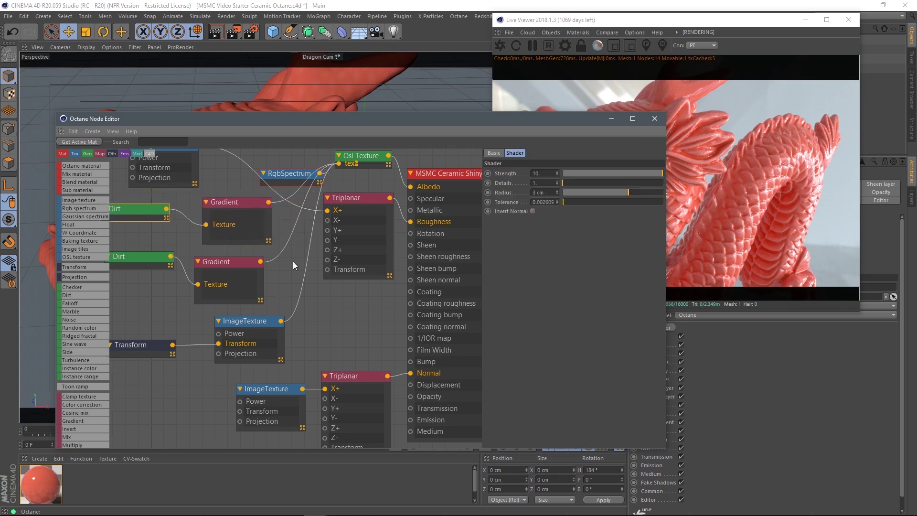
{"action": "middle_click_drag", "start_coordinate": [285, 271], "coordinate": [310, 299]}
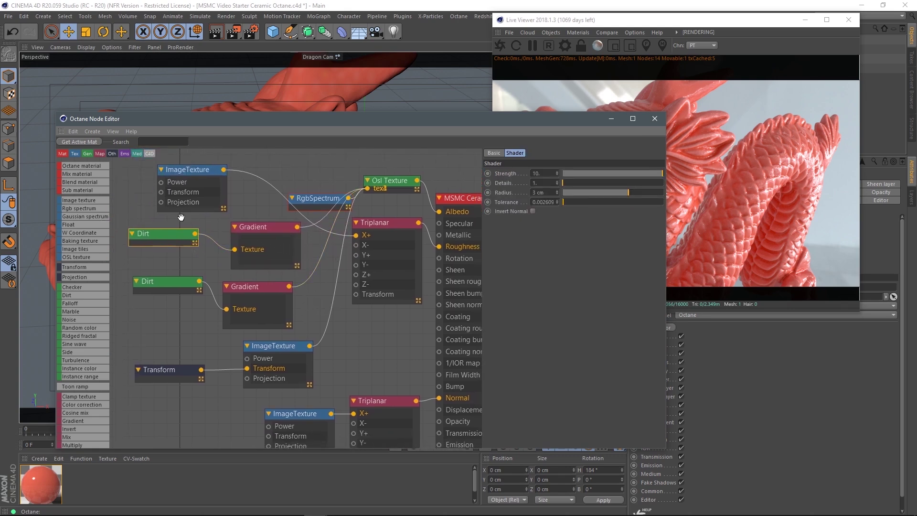
{"action": "left_click_drag", "start_coordinate": [315, 200], "coordinate": [292, 171]}
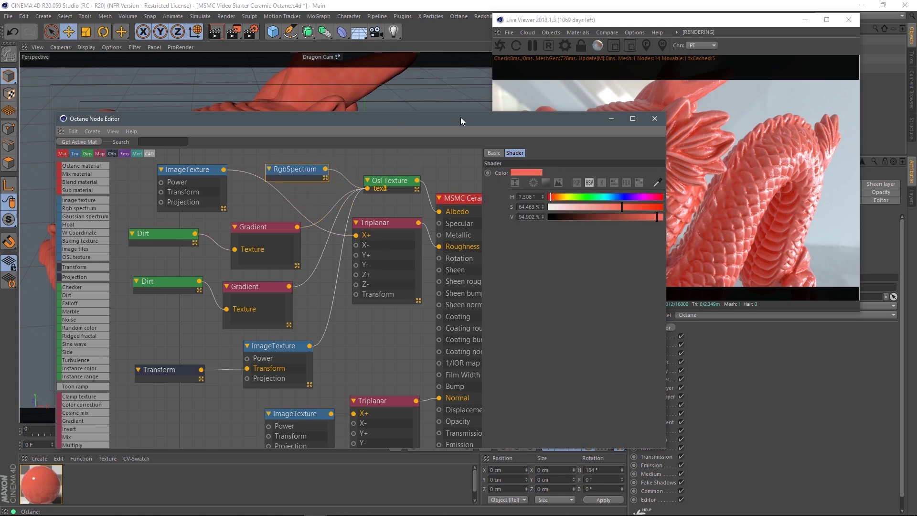
Step: Move the Node Editor off the dragon render and recolour the RgbSpectrum node to blue: hue 212°, saturation 62%, value 65%
{"action": "left_click_drag", "start_coordinate": [461, 118], "coordinate": [417, 108]}
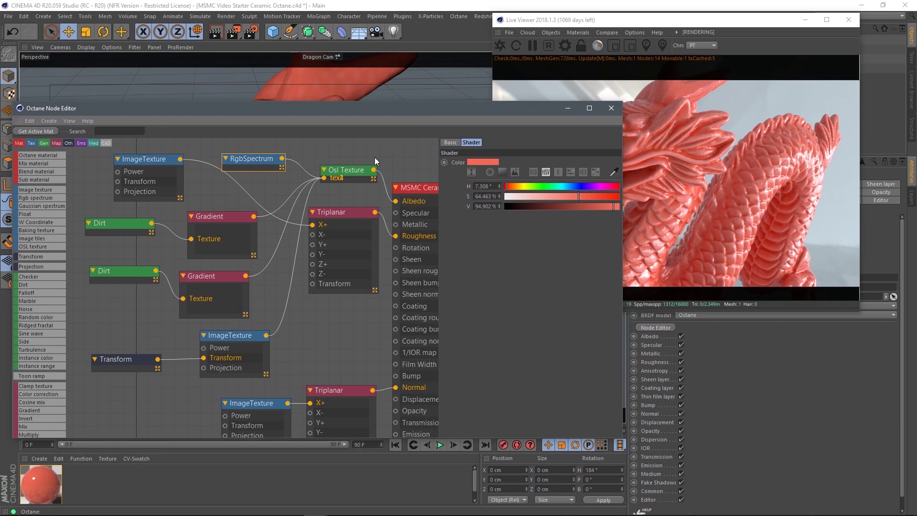
{"action": "left_click_drag", "start_coordinate": [512, 109], "coordinate": [484, 130]}
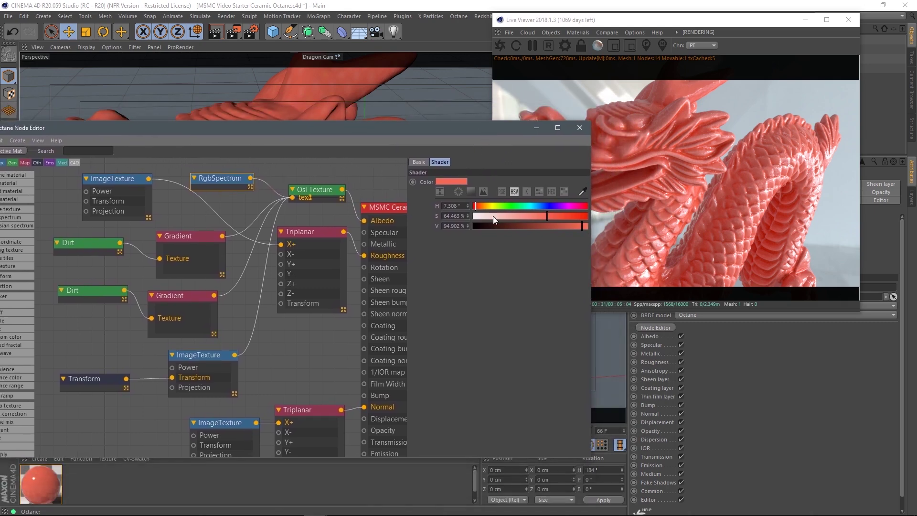
{"action": "left_click_drag", "start_coordinate": [491, 133], "coordinate": [470, 121]}
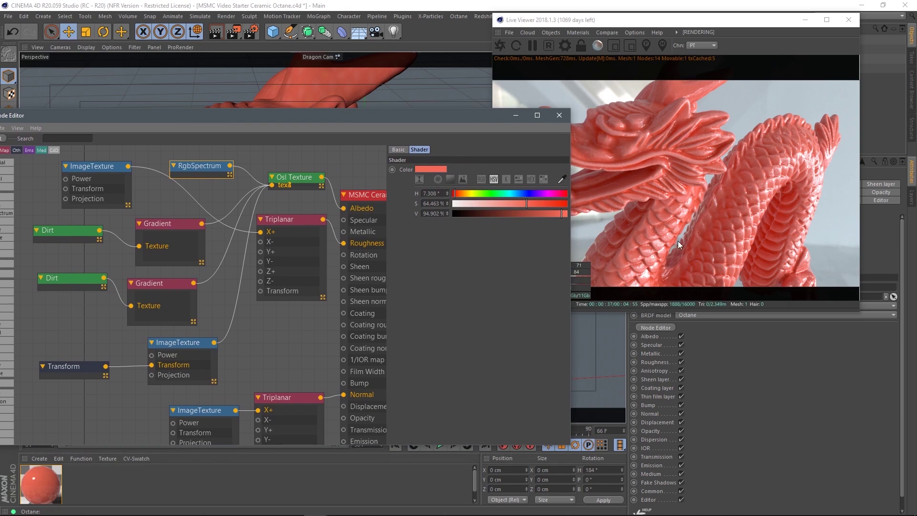
{"action": "left_click_drag", "start_coordinate": [204, 167], "coordinate": [205, 162]}
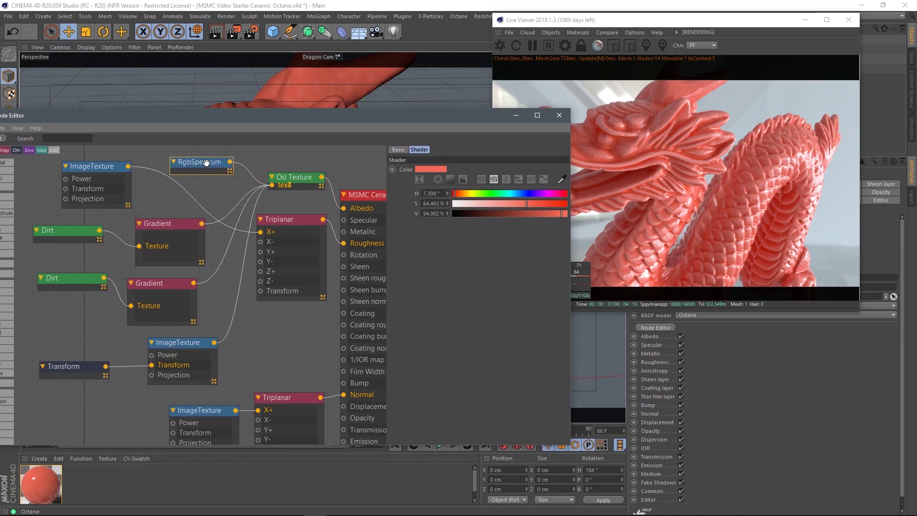
{"action": "left_click_drag", "start_coordinate": [455, 196], "coordinate": [520, 196]}
{"action": "left_click", "coordinate": [534, 214]}
{"action": "left_click", "coordinate": [532, 206]}
{"action": "left_click", "coordinate": [524, 206]}
{"action": "left_click", "coordinate": [527, 214]}
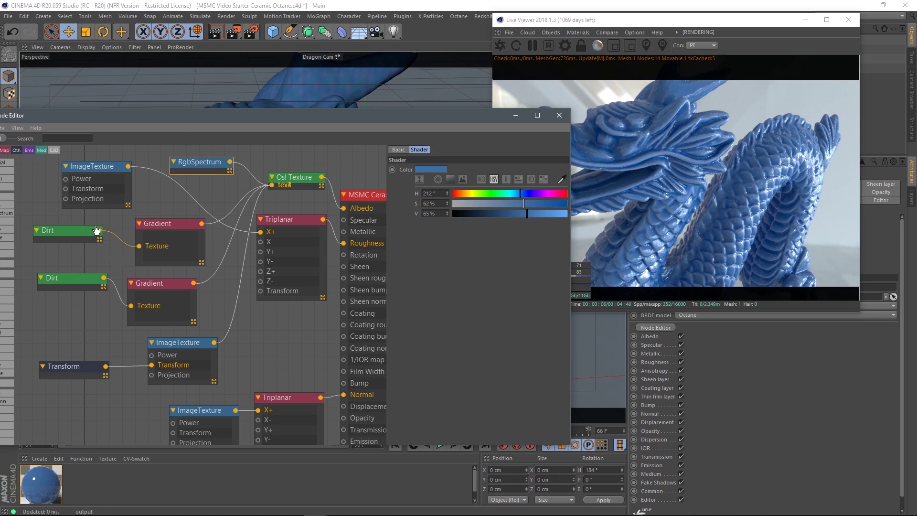
Step: Examine the settings of both Dirt nodes and the layer filters and mix parameters of the Osl Texture node
{"action": "left_click", "coordinate": [68, 230]}
{"action": "left_click", "coordinate": [82, 287]}
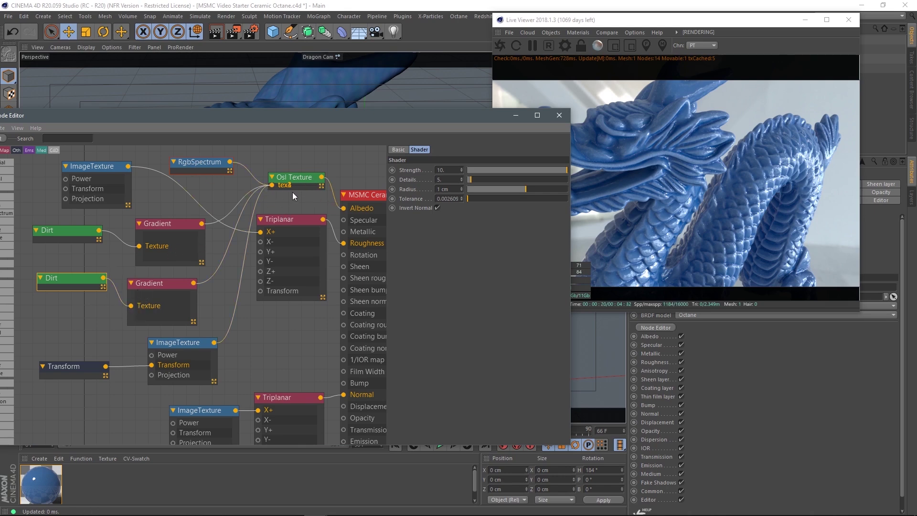
{"action": "left_click", "coordinate": [301, 181]}
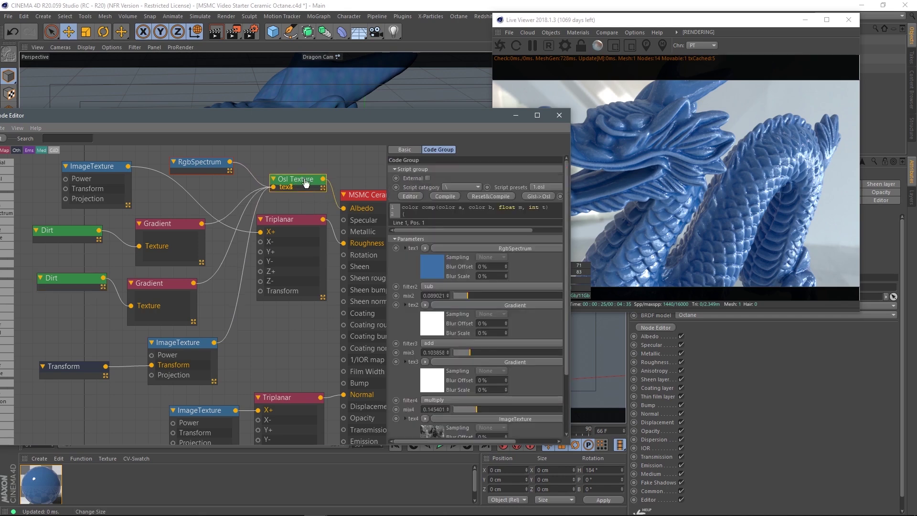
{"action": "left_click_drag", "start_coordinate": [301, 181], "coordinate": [292, 180]}
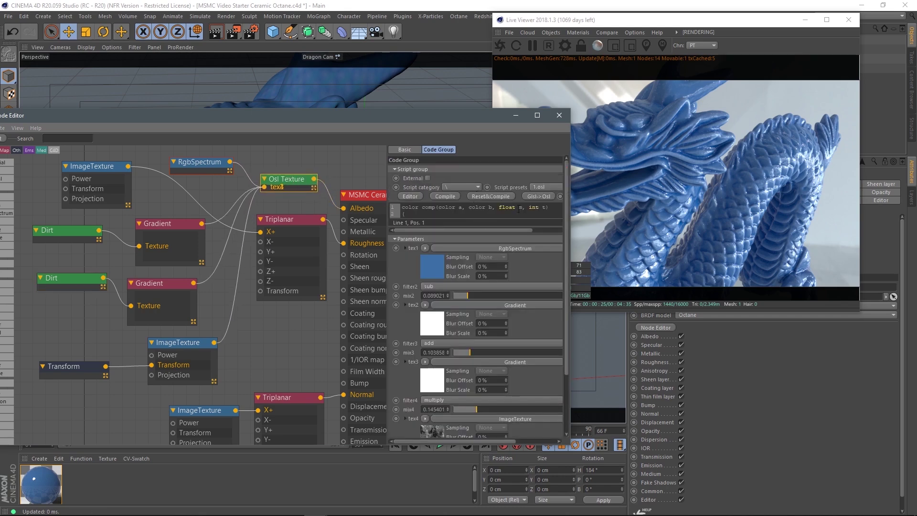
{"action": "left_click_drag", "start_coordinate": [509, 119], "coordinate": [491, 84]}
{"action": "left_click_drag", "start_coordinate": [567, 204], "coordinate": [572, 221]}
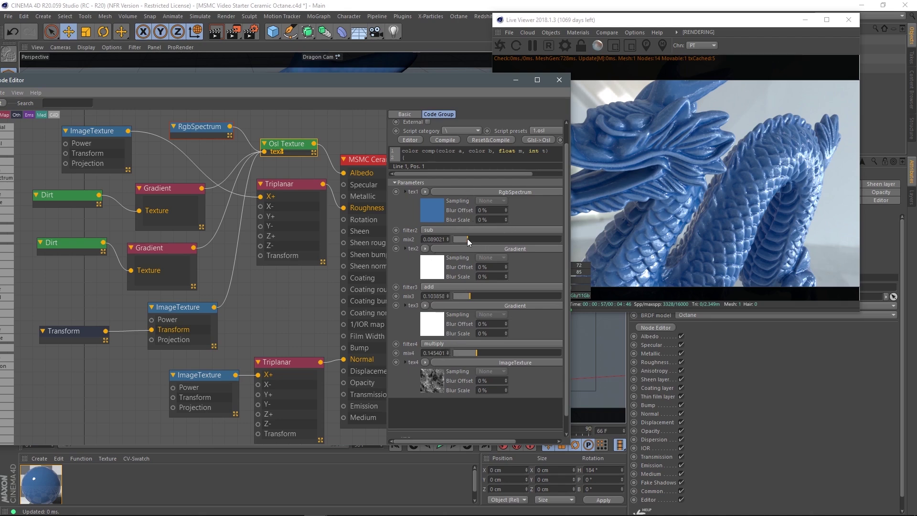
Step: Test high and low mix2 amounts for the Osl Texture's subtract layer, and settle on about 0.068
{"action": "left_click_drag", "start_coordinate": [469, 242], "coordinate": [537, 260]}
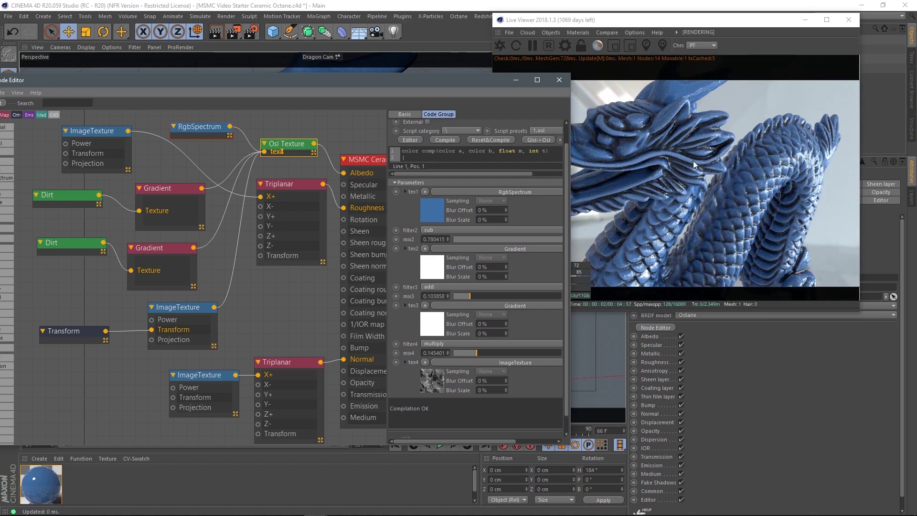
{"action": "left_click_drag", "start_coordinate": [510, 240], "coordinate": [458, 239]}
{"action": "left_click", "coordinate": [461, 239]}
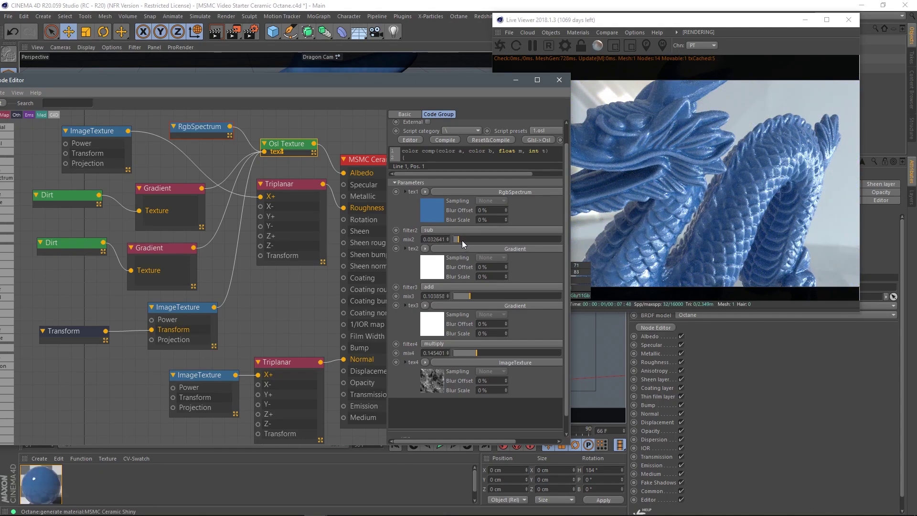
{"action": "left_click_drag", "start_coordinate": [463, 240], "coordinate": [474, 239]}
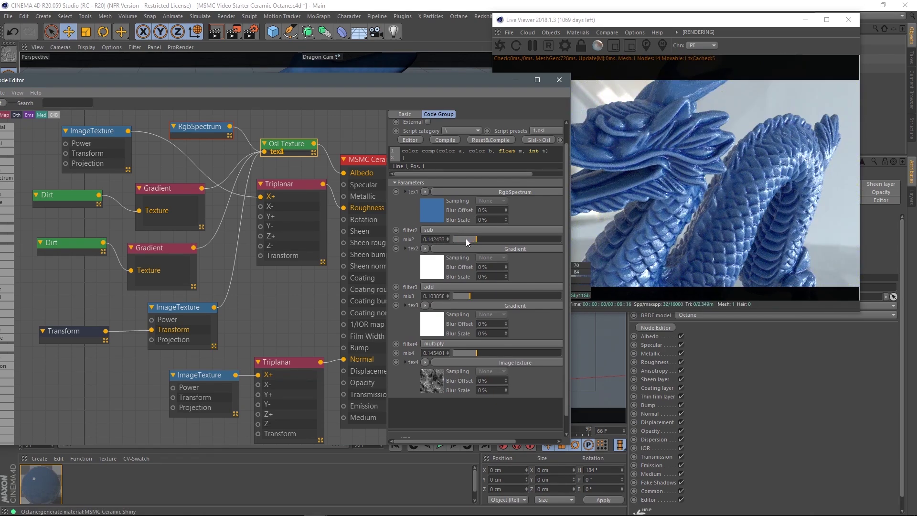
{"action": "left_click_drag", "start_coordinate": [468, 240], "coordinate": [466, 239]}
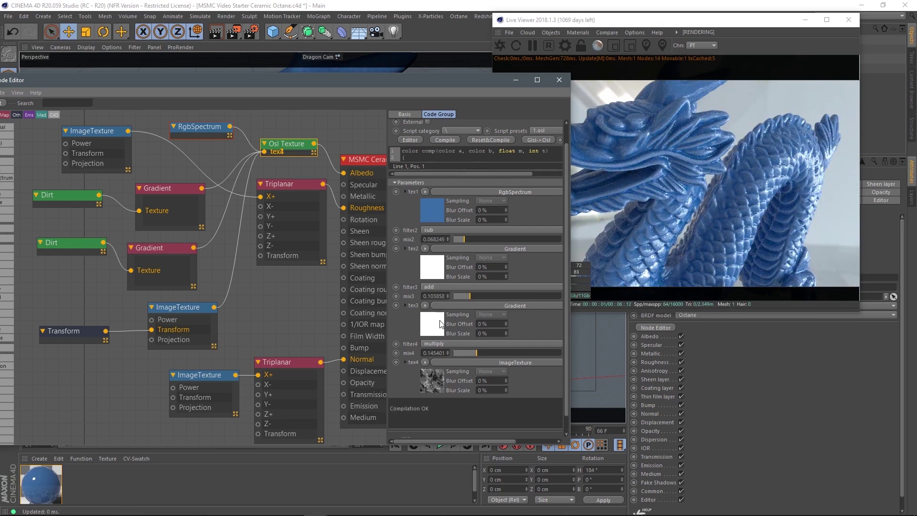
Step: Test a strong mix3 for the add layer and settle on about 0.092, and lower the multiply layer's mix4 to about 0.053
{"action": "left_click_drag", "start_coordinate": [477, 297], "coordinate": [533, 295]}
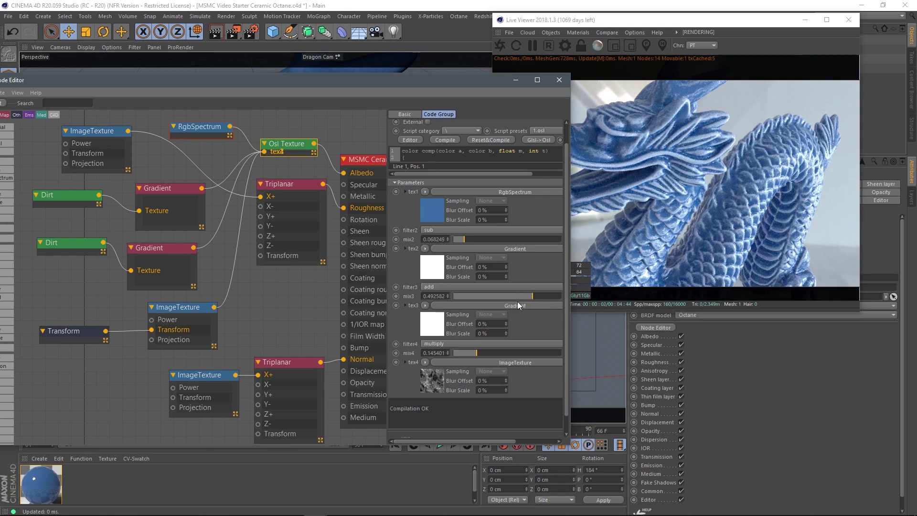
{"action": "left_click_drag", "start_coordinate": [526, 296], "coordinate": [474, 296]}
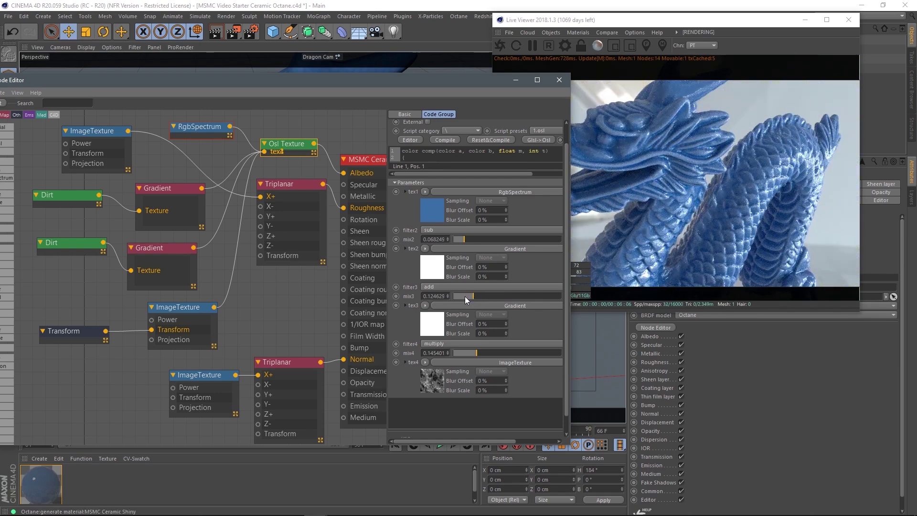
{"action": "left_click_drag", "start_coordinate": [469, 296], "coordinate": [465, 296]}
{"action": "mouse_move", "coordinate": [485, 354]}
{"action": "left_mouse_down"}
{"action": "mouse_move", "coordinate": [538, 349]}
{"action": "mouse_move", "coordinate": [466, 353]}
{"action": "left_mouse_up"}
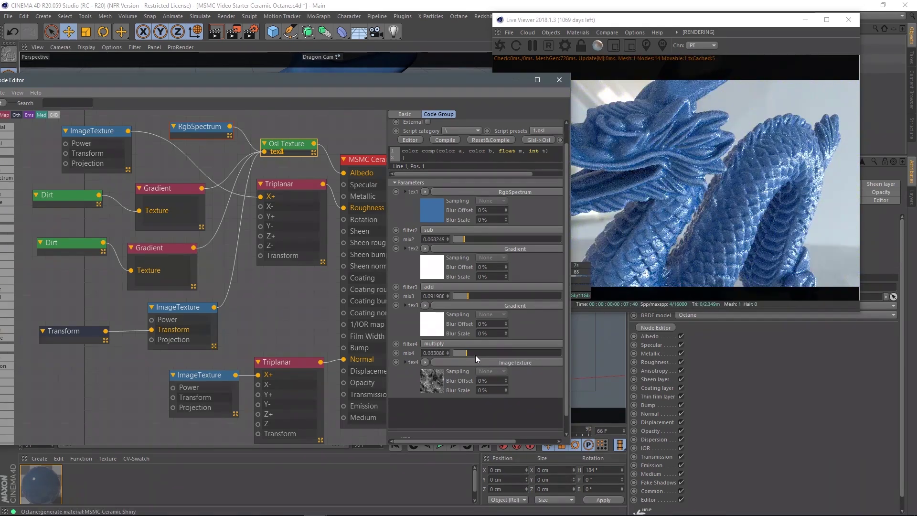
{"action": "left_click_drag", "start_coordinate": [463, 354], "coordinate": [460, 355]}
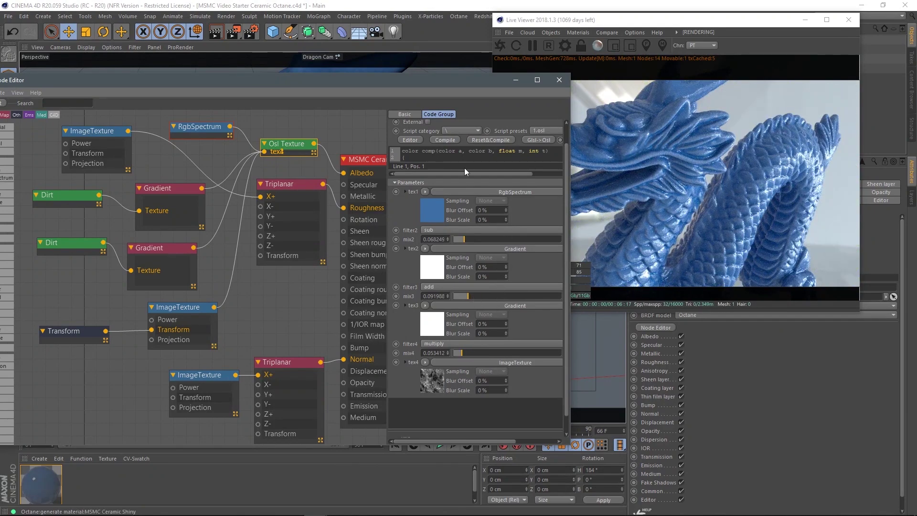
Step: Recolour the RgbSpectrum node to yellow-gold with a hue of 48°, and return to the Osl Texture node
{"action": "left_click", "coordinate": [204, 127]}
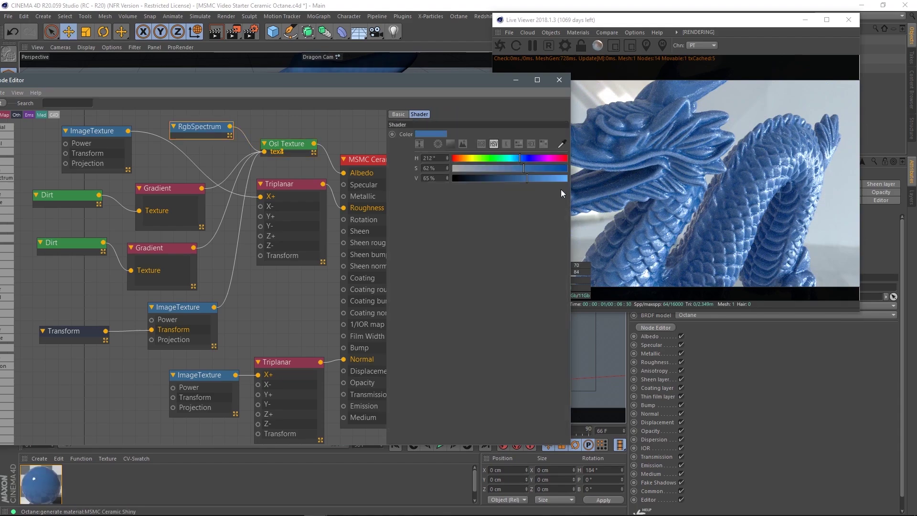
{"action": "left_click_drag", "start_coordinate": [540, 159], "coordinate": [467, 159]}
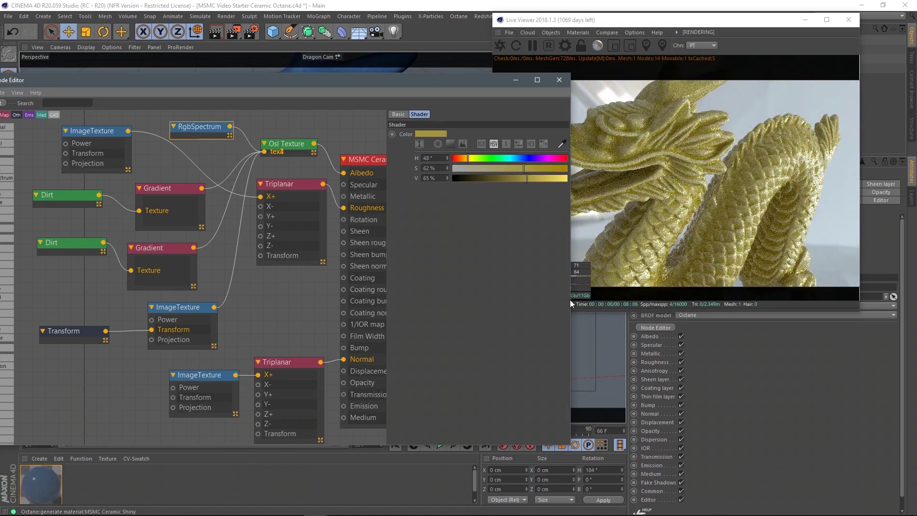
{"action": "left_click", "coordinate": [305, 145]}
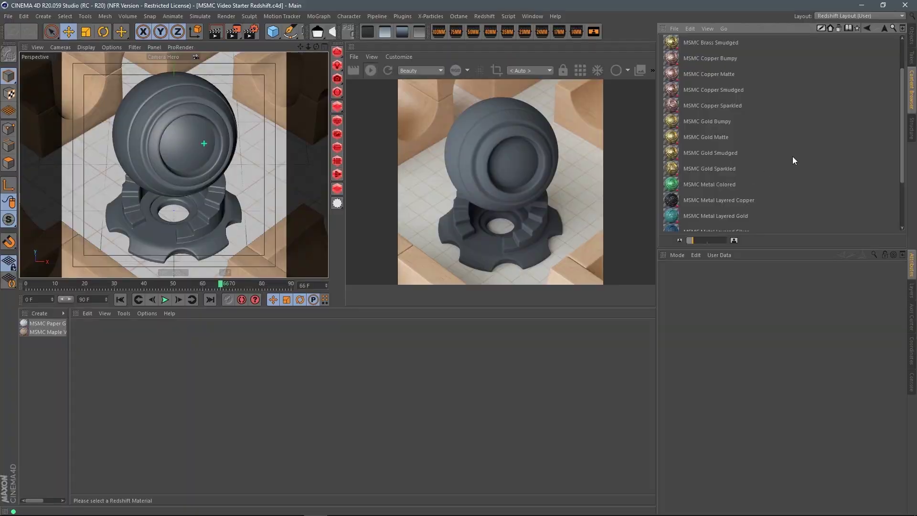
Step: Show the Redshift metal materials in the library as enlarged thumbnails
{"action": "left_click", "coordinate": [707, 28]}
{"action": "left_click", "coordinate": [712, 37]}
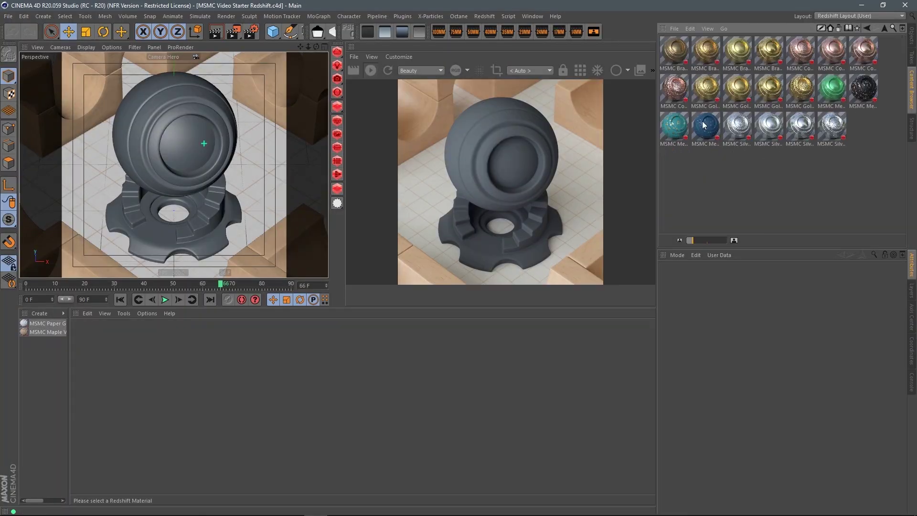
{"action": "left_click_drag", "start_coordinate": [695, 240], "coordinate": [702, 242]}
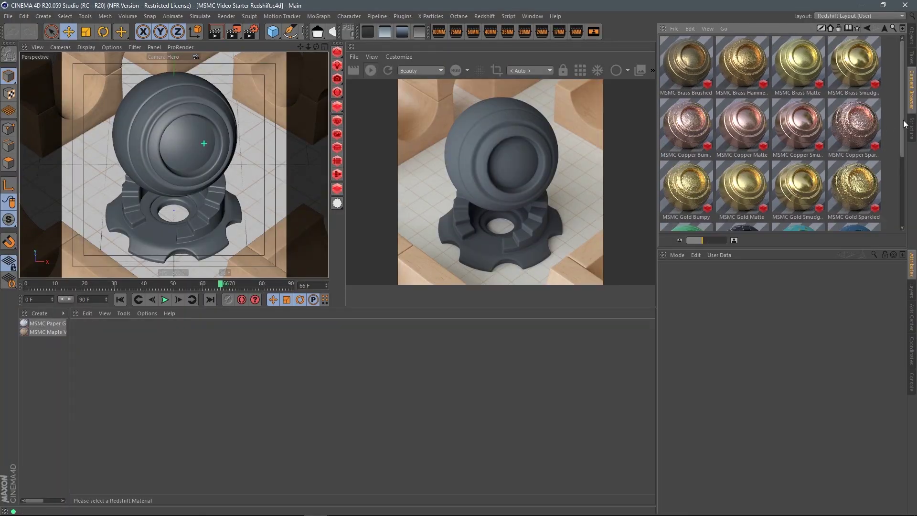
Step: Browse the metal materials and apply MSMC Copper Sparkled to the shader ball
{"action": "scroll", "coordinate": [906, 132], "scroll_direction": "down", "scroll_amount": 2}
{"action": "scroll", "coordinate": [907, 132], "scroll_direction": "down", "scroll_amount": 2}
{"action": "scroll", "coordinate": [907, 132], "scroll_direction": "up", "scroll_amount": 2}
{"action": "scroll", "coordinate": [906, 125], "scroll_direction": "up", "scroll_amount": 1}
{"action": "scroll", "coordinate": [904, 115], "scroll_direction": "down", "scroll_amount": 2}
{"action": "scroll", "coordinate": [905, 115], "scroll_direction": "up", "scroll_amount": 2}
{"action": "left_click_drag", "start_coordinate": [856, 128], "coordinate": [142, 178]}
{"action": "left_click_drag", "start_coordinate": [187, 131], "coordinate": [194, 126]}
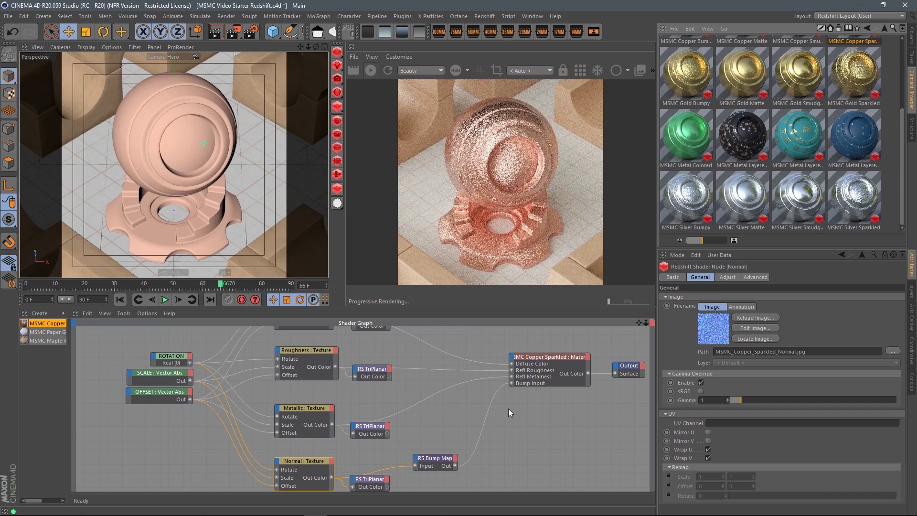
Step: Set the height scale of the copper material's RS Bump Map node to 0.5
{"action": "middle_click_drag", "start_coordinate": [500, 433], "coordinate": [483, 412]}
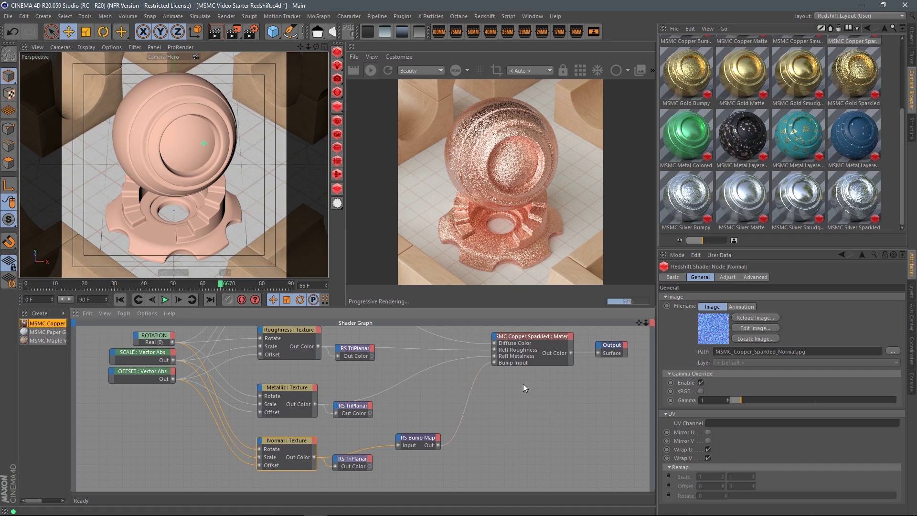
{"action": "middle_click_drag", "start_coordinate": [517, 392], "coordinate": [502, 412]}
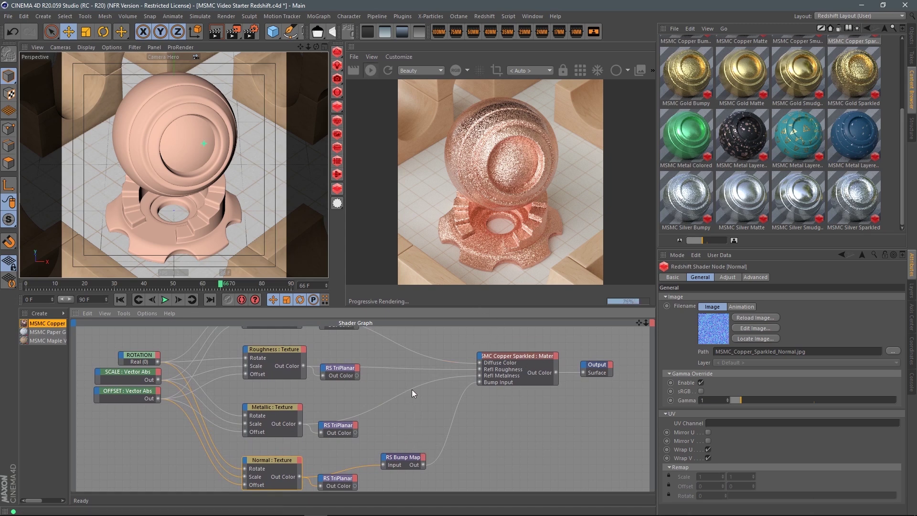
{"action": "left_click", "coordinate": [403, 460]}
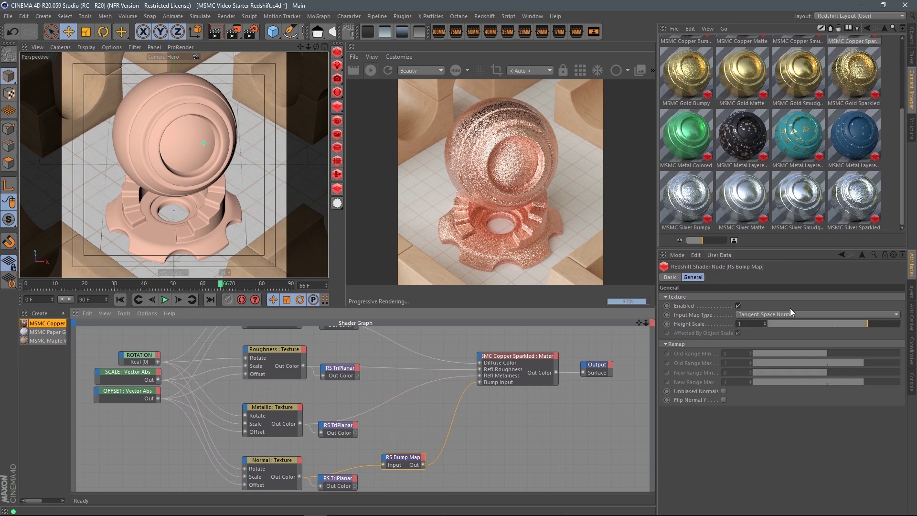
{"action": "double_click", "coordinate": [751, 325]}
{"action": "type", "text": "0.5"}
{"action": "key", "text": "Return"}
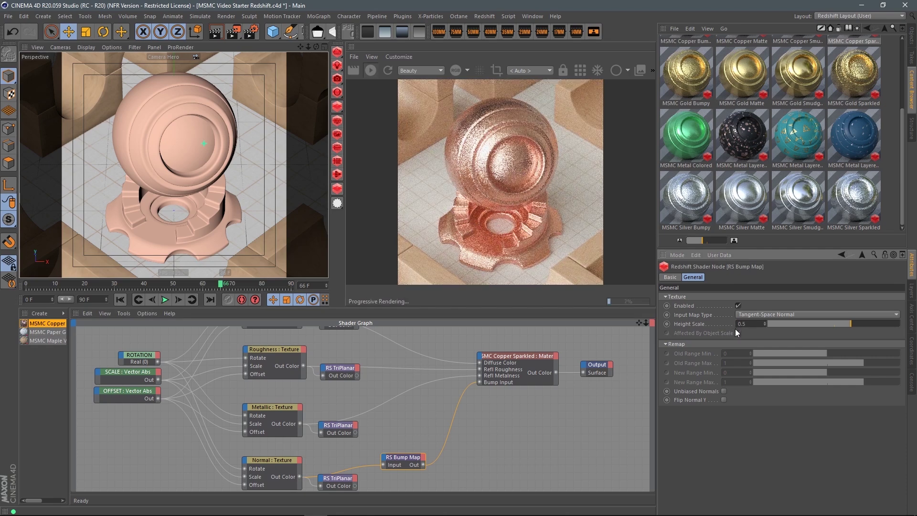
Step: Give the MSMC Copper Sparkled material a coating with weight 1, GGX BRDF and an IOR of 1.52
{"action": "left_click", "coordinate": [523, 361]}
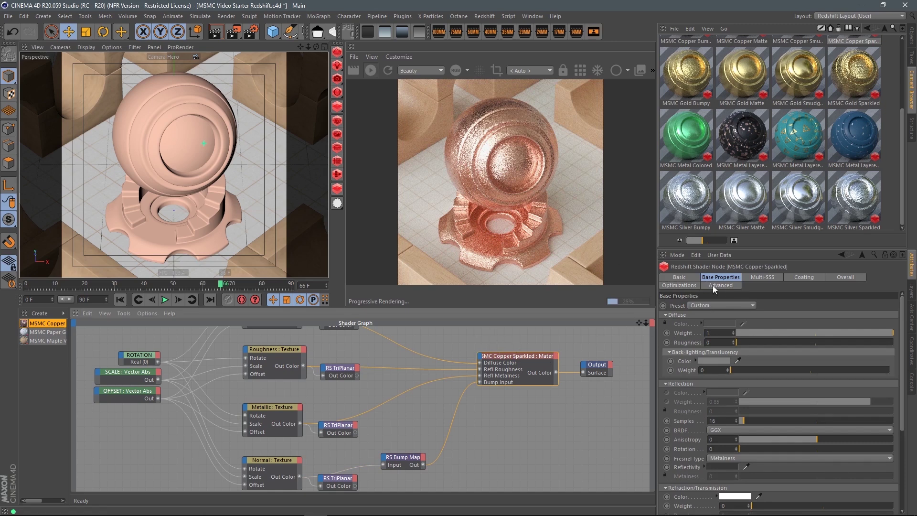
{"action": "left_click", "coordinate": [804, 278]}
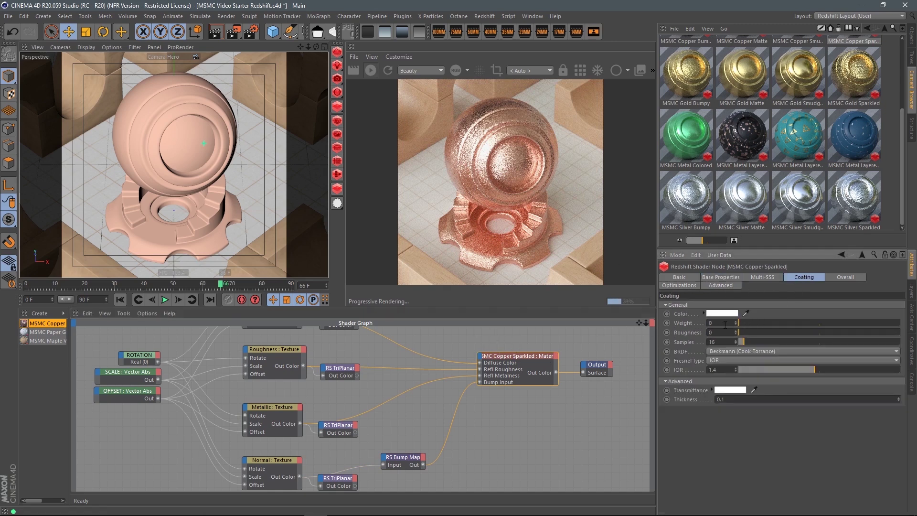
{"action": "mouse_move", "coordinate": [857, 322]}
{"action": "left_mouse_down"}
{"action": "mouse_move", "coordinate": [889, 322]}
{"action": "mouse_move", "coordinate": [859, 323]}
{"action": "left_mouse_up"}
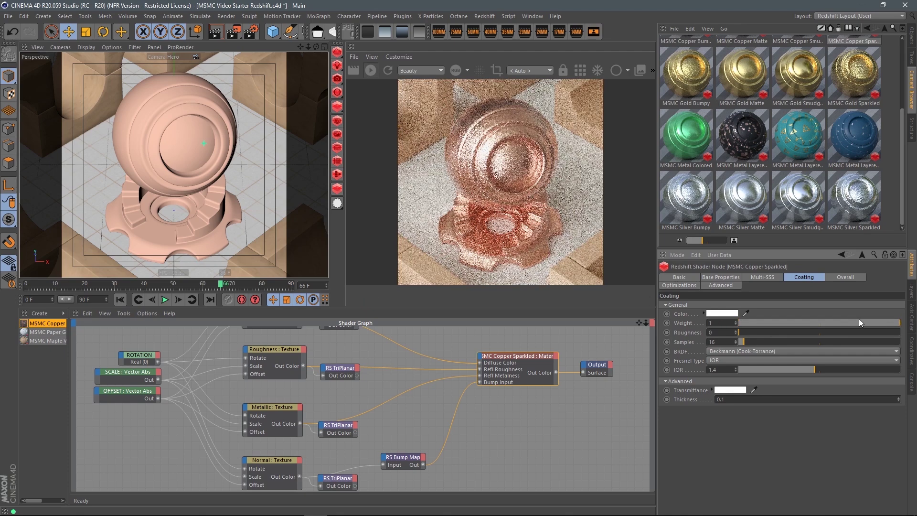
{"action": "left_click", "coordinate": [726, 351]}
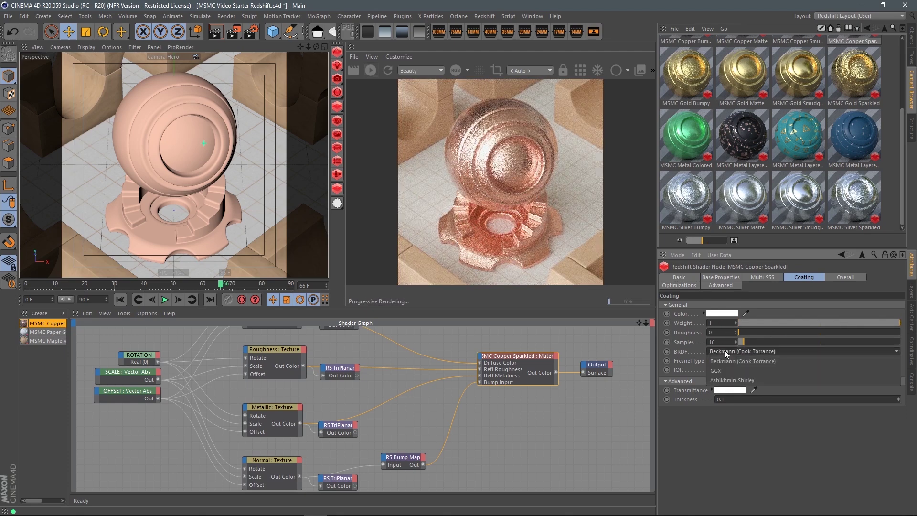
{"action": "left_click", "coordinate": [728, 369]}
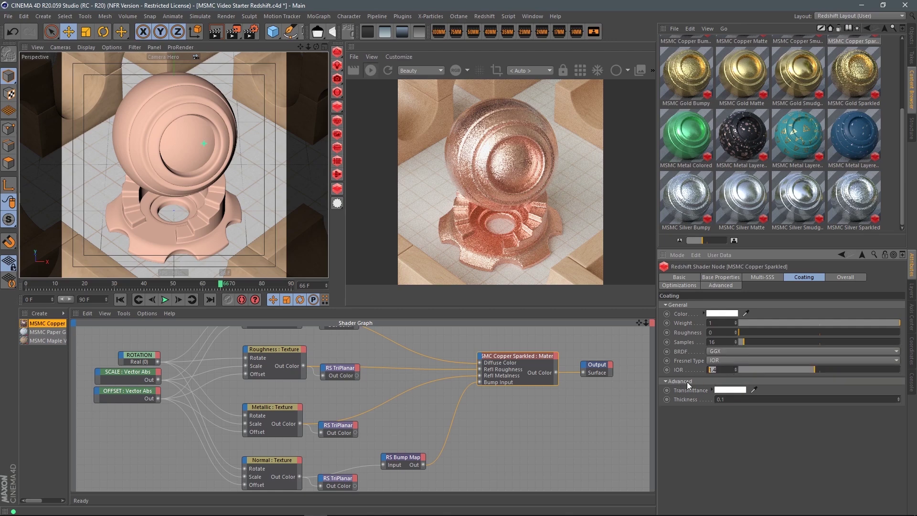
{"action": "type", "text": "1.52"}
{"action": "key", "text": "Return"}
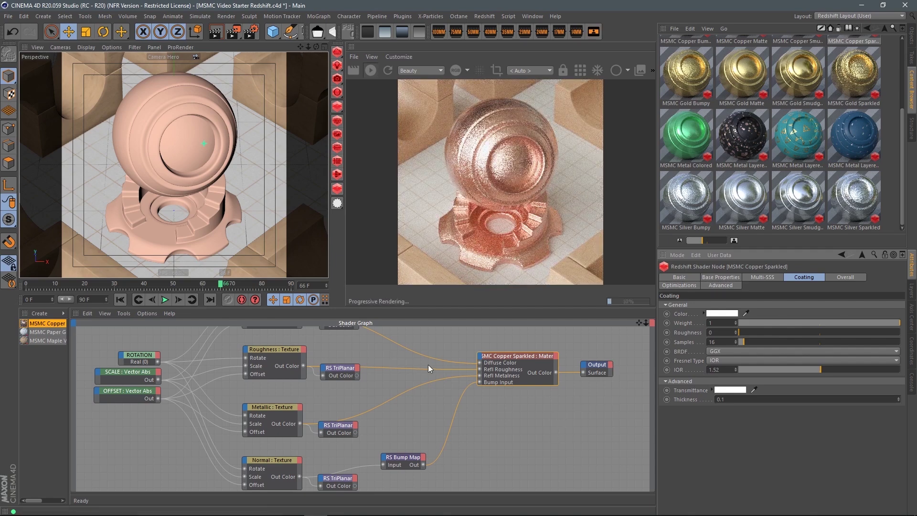
Step: Darken the Basecolor texture's color multiplier to a value of 80%
{"action": "middle_click_drag", "start_coordinate": [439, 337], "coordinate": [438, 383]}
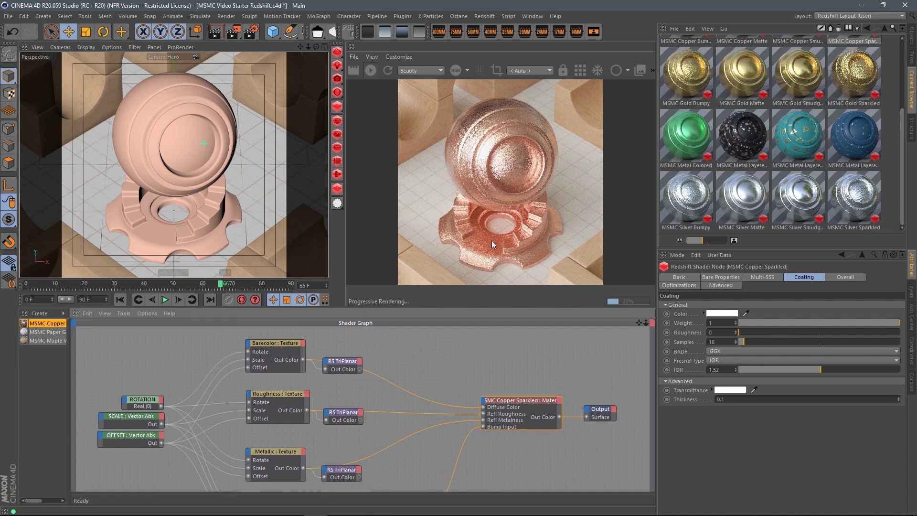
{"action": "left_click", "coordinate": [274, 394]}
{"action": "left_click", "coordinate": [274, 344]}
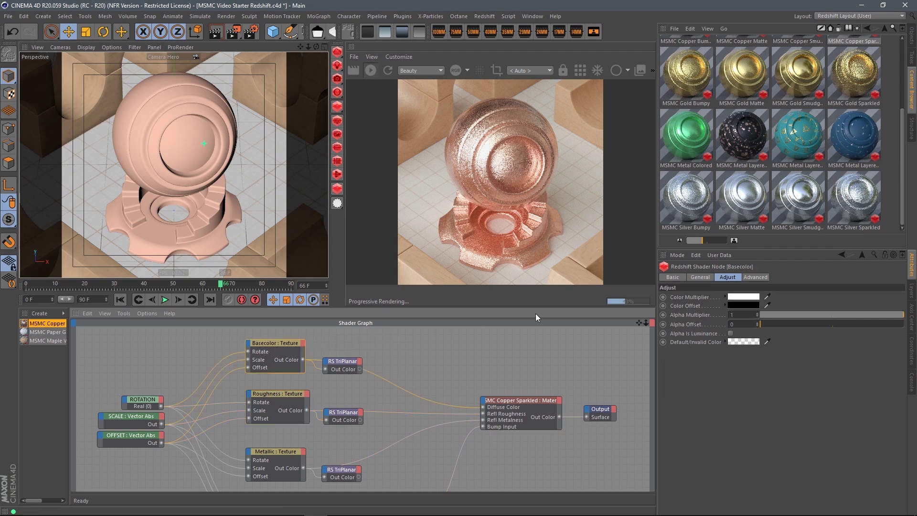
{"action": "left_click", "coordinate": [725, 297]}
{"action": "left_click_drag", "start_coordinate": [887, 343], "coordinate": [876, 345]}
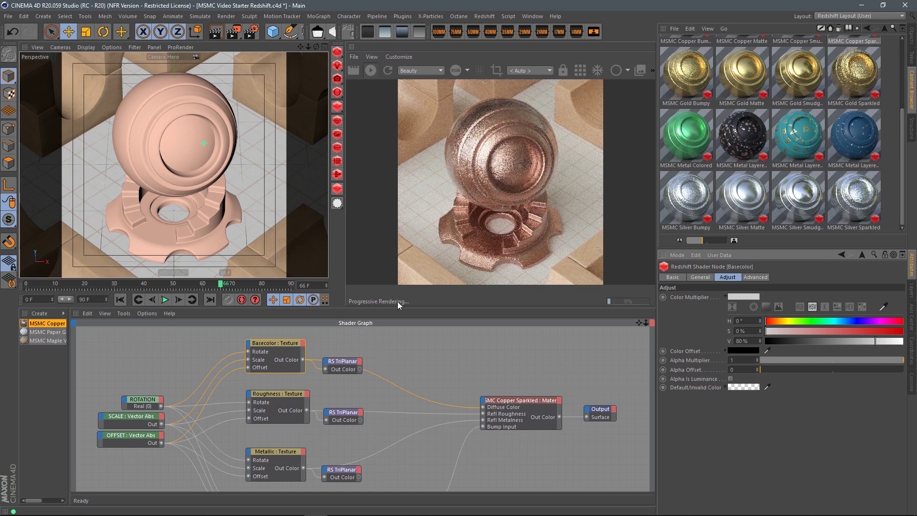
Step: Enlarge the viewport and render area, and lower the RS Bump Map's height scale to 0.3
{"action": "mouse_move", "coordinate": [405, 309]}
{"action": "left_mouse_down"}
{"action": "mouse_move", "coordinate": [393, 354]}
{"action": "mouse_move", "coordinate": [460, 357]}
{"action": "left_mouse_up"}
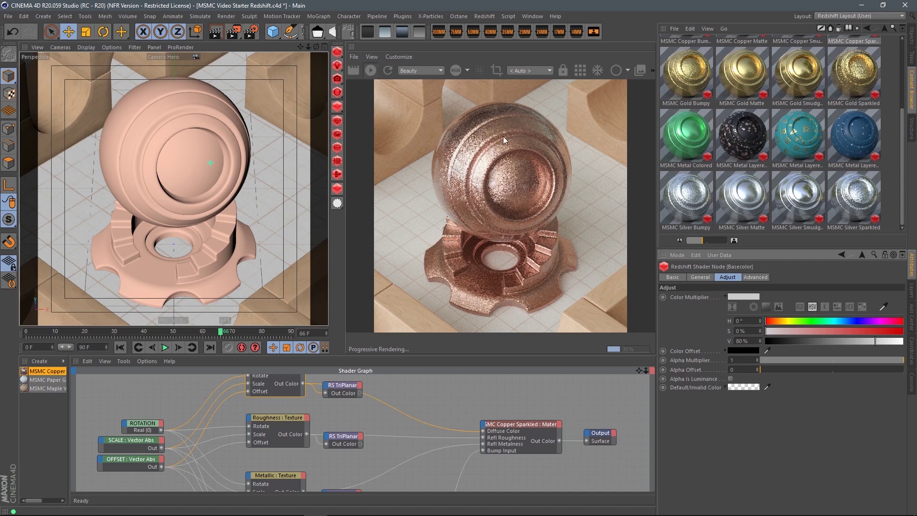
{"action": "middle_click_drag", "start_coordinate": [418, 447], "coordinate": [431, 409], "text": "alt"}
{"action": "middle_click_drag", "start_coordinate": [493, 378], "coordinate": [485, 390], "text": "alt"}
{"action": "left_click", "coordinate": [379, 428]}
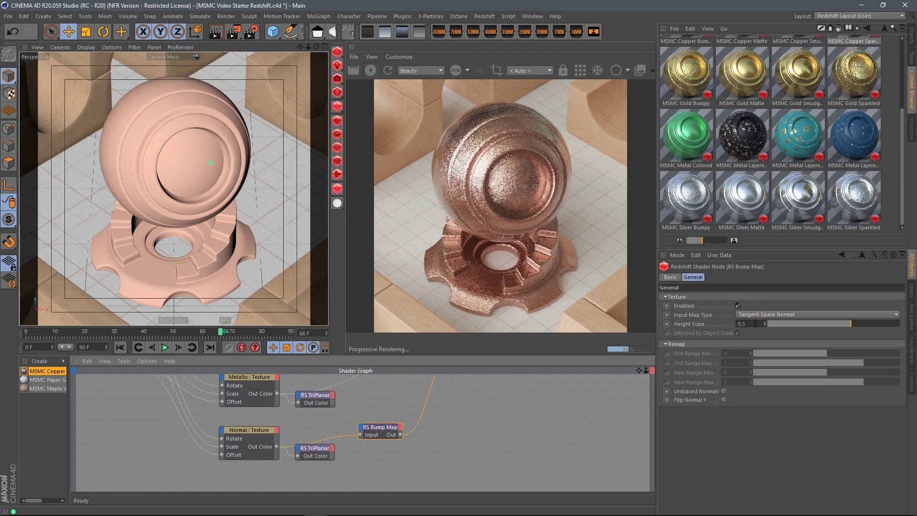
{"action": "left_click_drag", "start_coordinate": [755, 324], "coordinate": [734, 328]}
{"action": "type", "text": "0.3"}
{"action": "key", "text": "Return"}
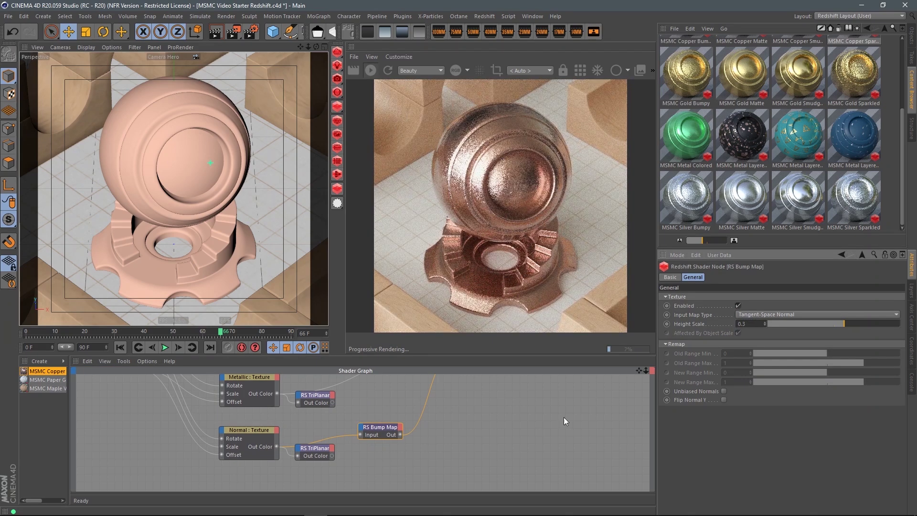
Step: Darken the Basecolor texture's color multiplier further to a value of 71%
{"action": "middle_click_drag", "start_coordinate": [486, 408], "coordinate": [488, 457]}
{"action": "middle_click_drag", "start_coordinate": [492, 392], "coordinate": [500, 457]}
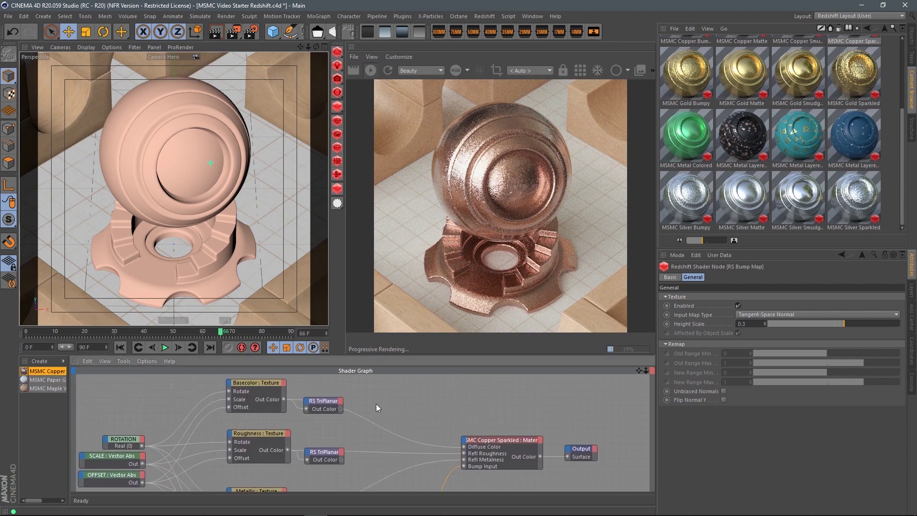
{"action": "middle_click_drag", "start_coordinate": [376, 403], "coordinate": [402, 399]}
{"action": "left_click", "coordinate": [303, 378]}
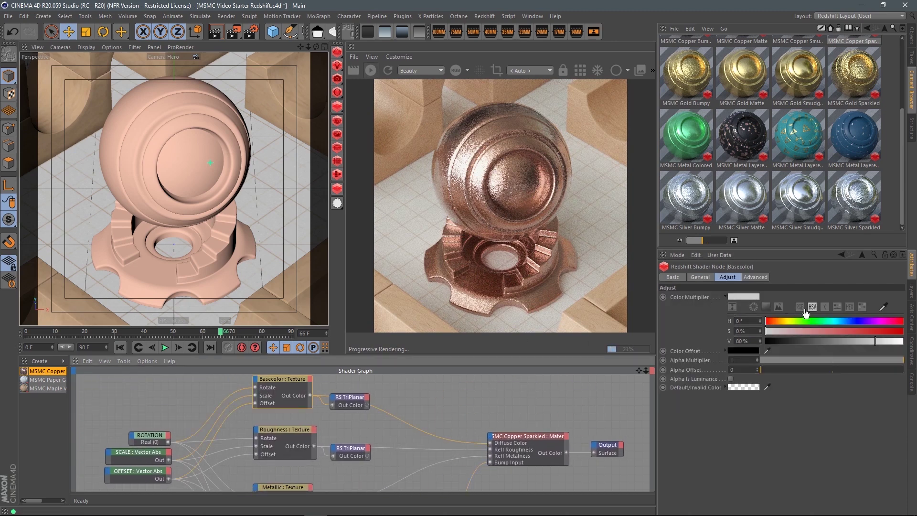
{"action": "left_click", "coordinate": [863, 342]}
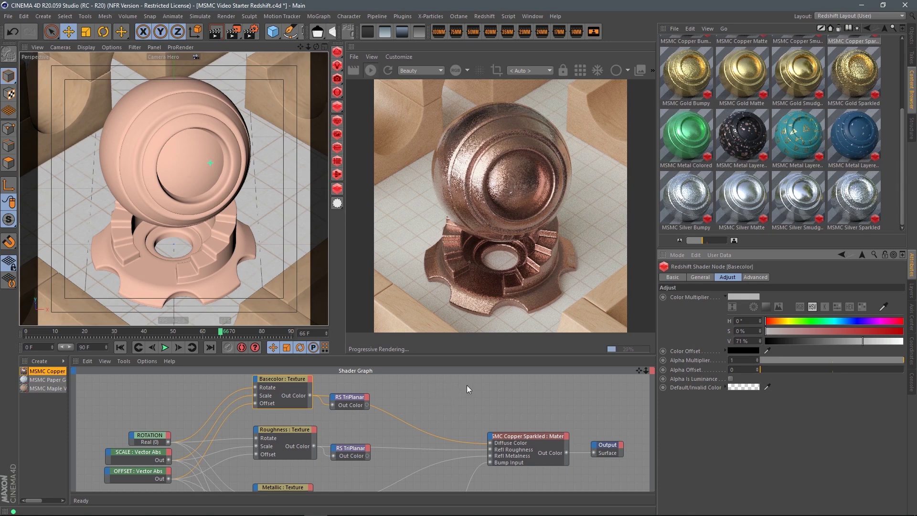
Step: Examine the base properties of the MSMC Copper Sparkled material node in an enlarged attributes area
{"action": "left_click", "coordinate": [512, 437]}
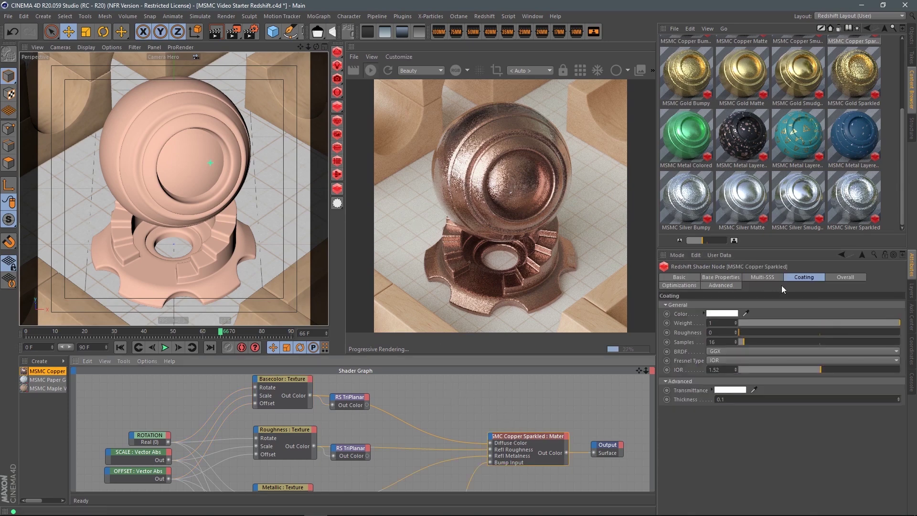
{"action": "left_click", "coordinate": [722, 277]}
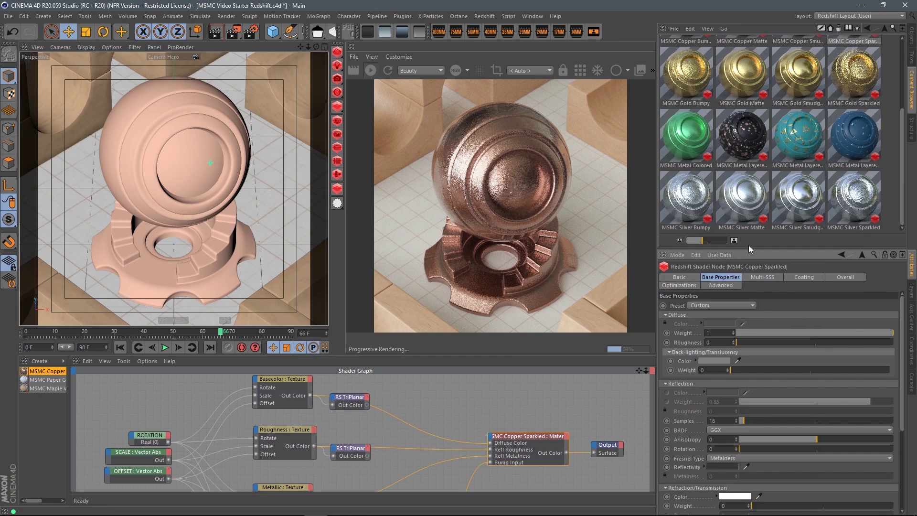
{"action": "left_click_drag", "start_coordinate": [749, 246], "coordinate": [757, 147]}
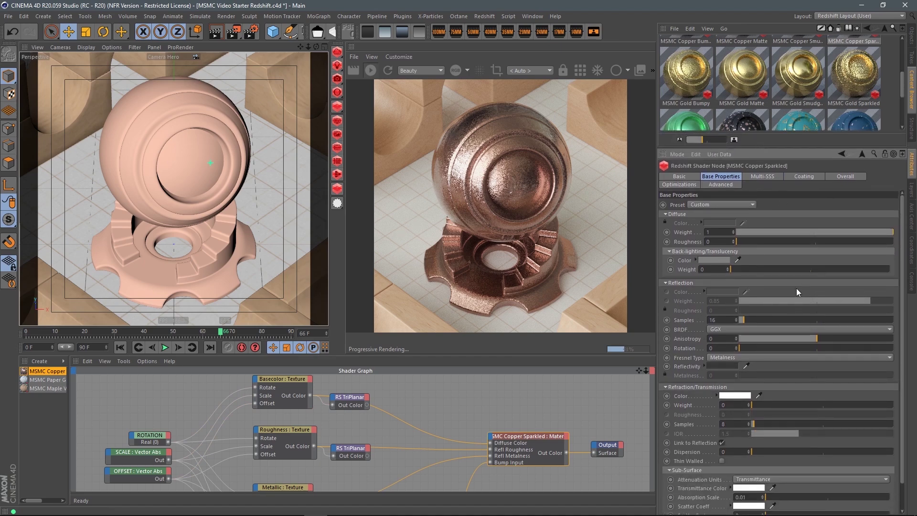
{"action": "middle_click_drag", "start_coordinate": [442, 428], "coordinate": [419, 434]}
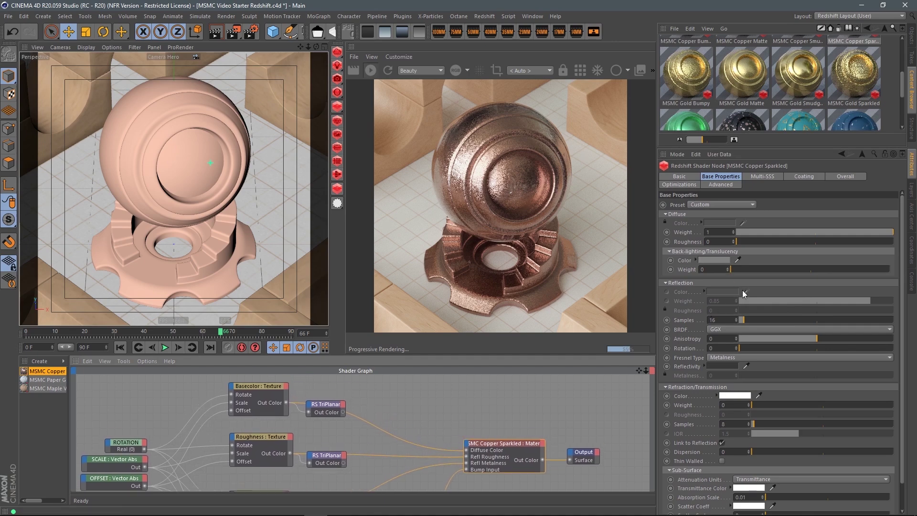
Step: Test darker values of 23%, 43% and 57% for the Basecolor texture's color multiplier, and settle on 73%
{"action": "left_click", "coordinate": [254, 389]}
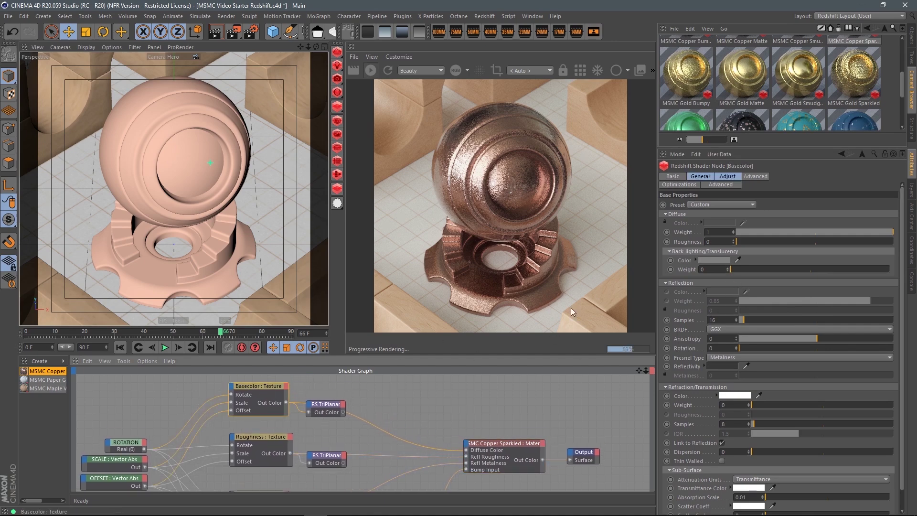
{"action": "left_click", "coordinate": [729, 176]}
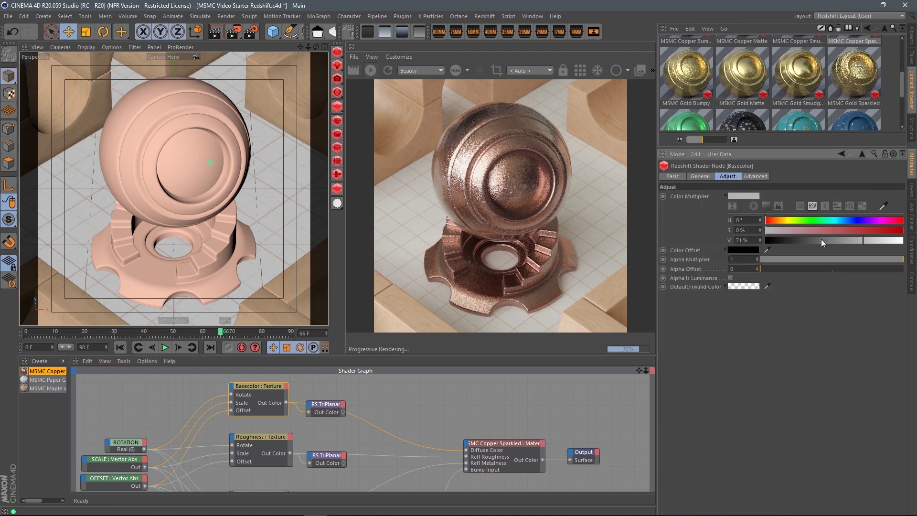
{"action": "left_click_drag", "start_coordinate": [822, 240], "coordinate": [797, 241]}
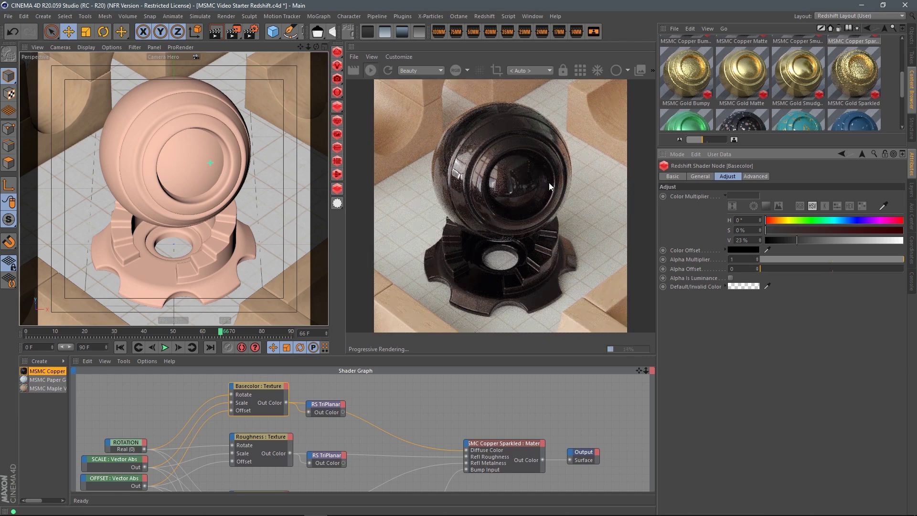
{"action": "left_click_drag", "start_coordinate": [811, 242], "coordinate": [826, 242]}
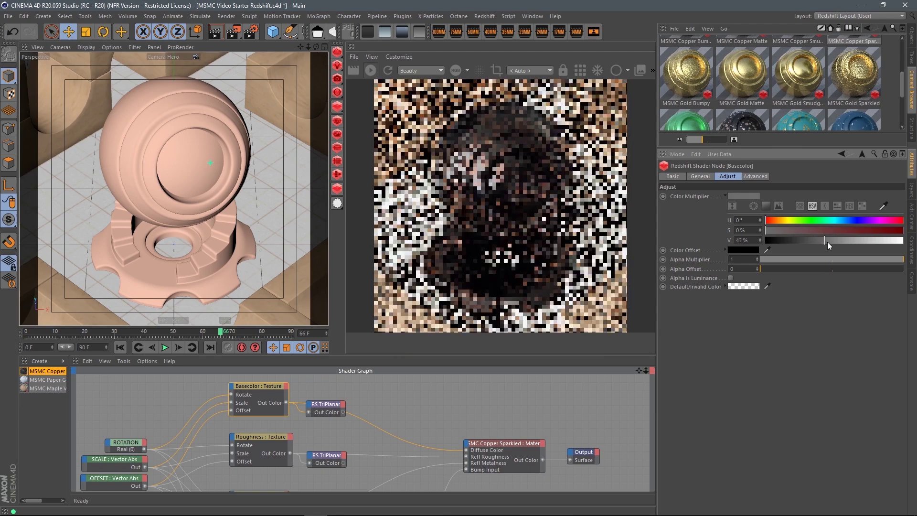
{"action": "left_click_drag", "start_coordinate": [834, 241], "coordinate": [843, 241]}
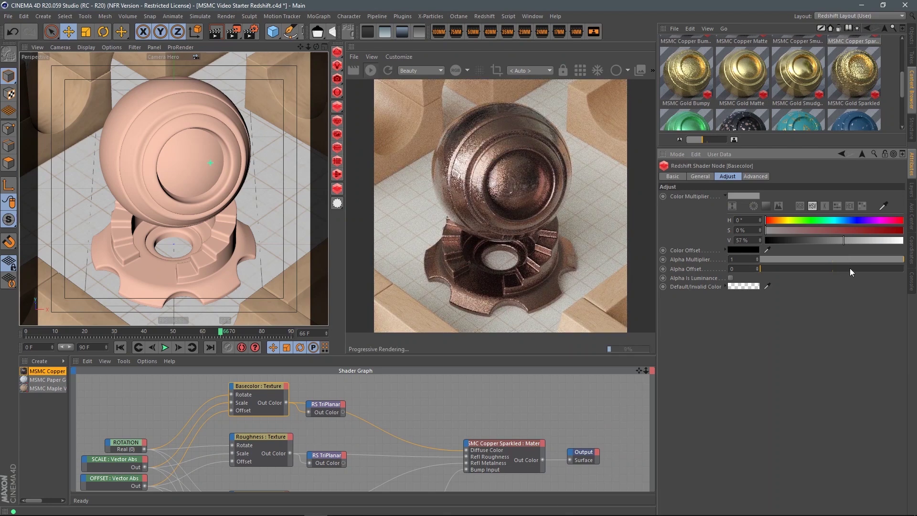
{"action": "left_click", "coordinate": [865, 241]}
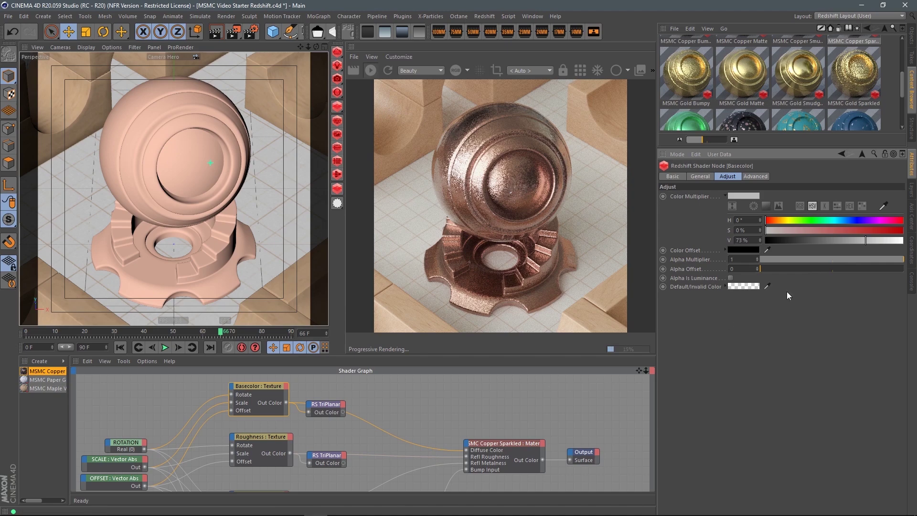
Step: Darken the Basecolor texture's color multiplier to a value of 34%
{"action": "left_click", "coordinate": [813, 240]}
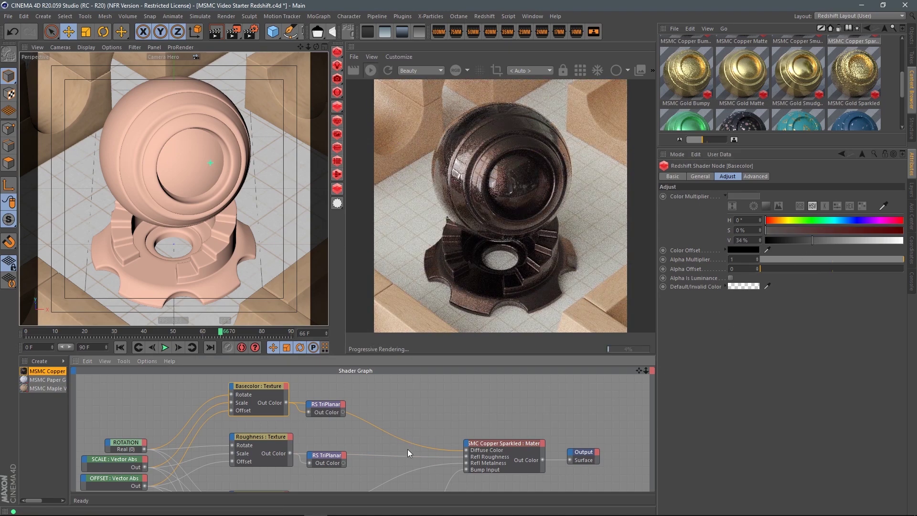
Step: Test a height scale of 1 on the RS Bump Map node, and settle on 0.4
{"action": "middle_click_drag", "start_coordinate": [408, 447], "coordinate": [411, 381]}
{"action": "left_click", "coordinate": [390, 431]}
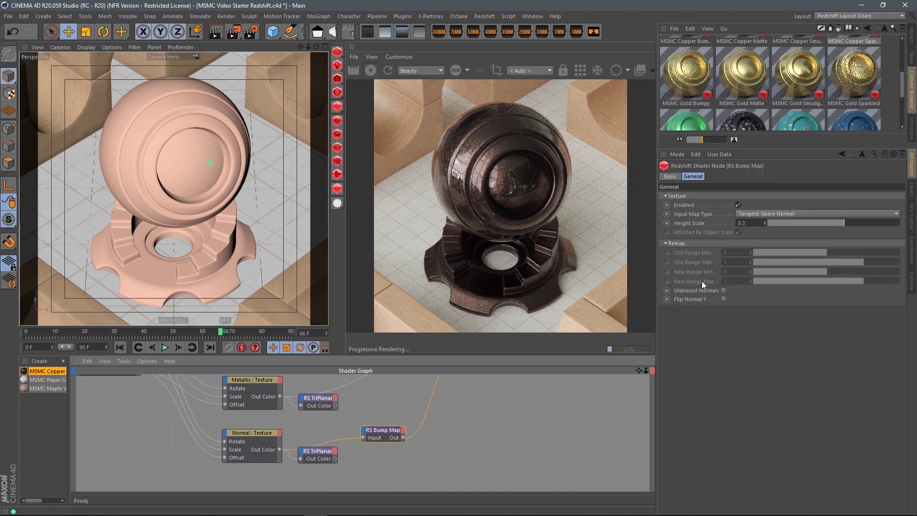
{"action": "double_click", "coordinate": [749, 223]}
{"action": "type", "text": "1"}
{"action": "key", "text": "Return"}
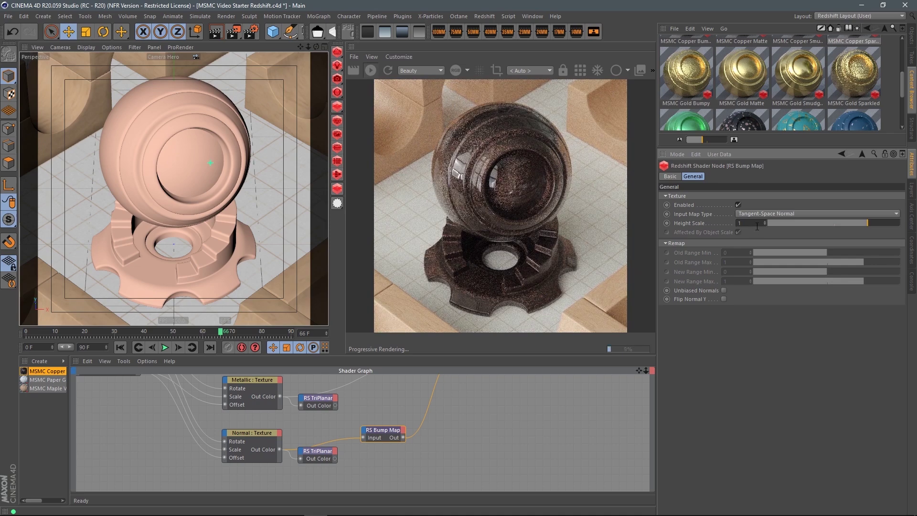
{"action": "type", "text": "0.4"}
{"action": "key", "text": "Return"}
Step: Brighten the Basecolor texture's color multiplier to a value of 69%
{"action": "middle_click_drag", "start_coordinate": [495, 421], "coordinate": [503, 463]}
{"action": "left_click", "coordinate": [257, 389]}
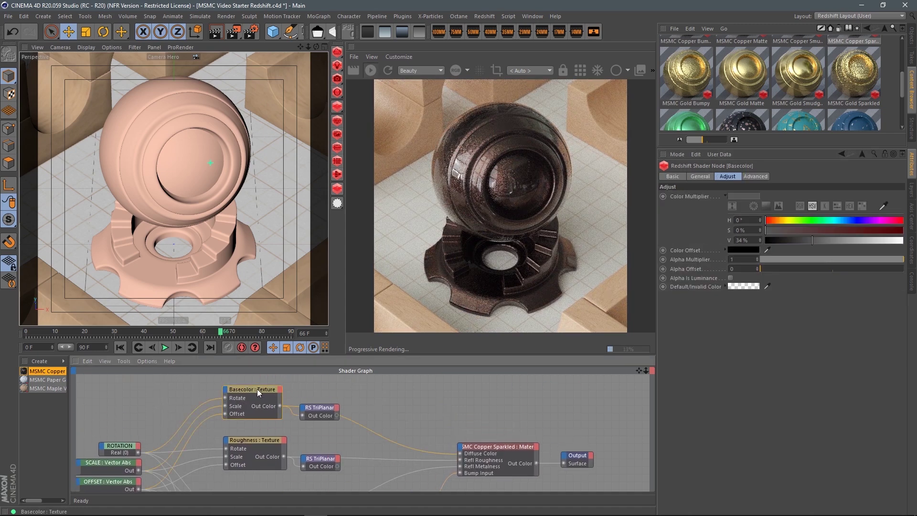
{"action": "left_click_drag", "start_coordinate": [833, 242], "coordinate": [861, 244]}
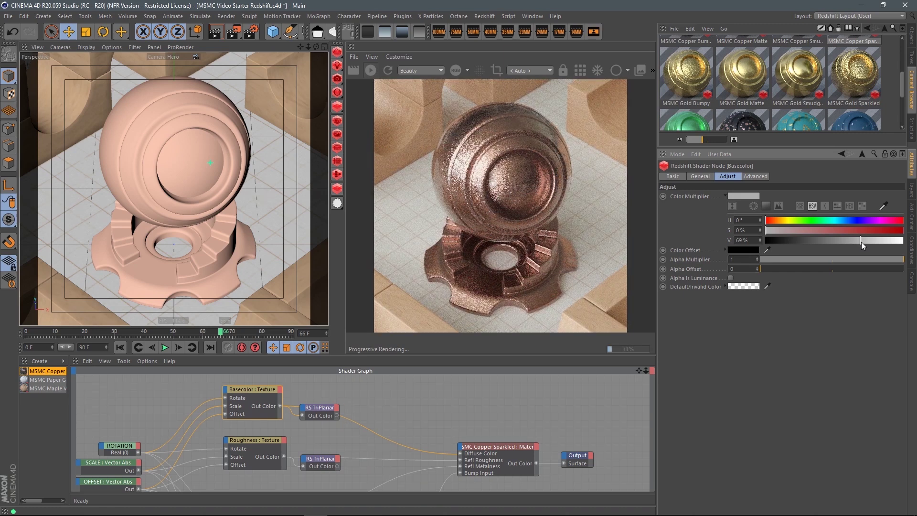
Step: Enlarge the viewport and render area, and expand the content browser to show more rows of MSMC metal materials
{"action": "left_click_drag", "start_coordinate": [448, 356], "coordinate": [459, 371]}
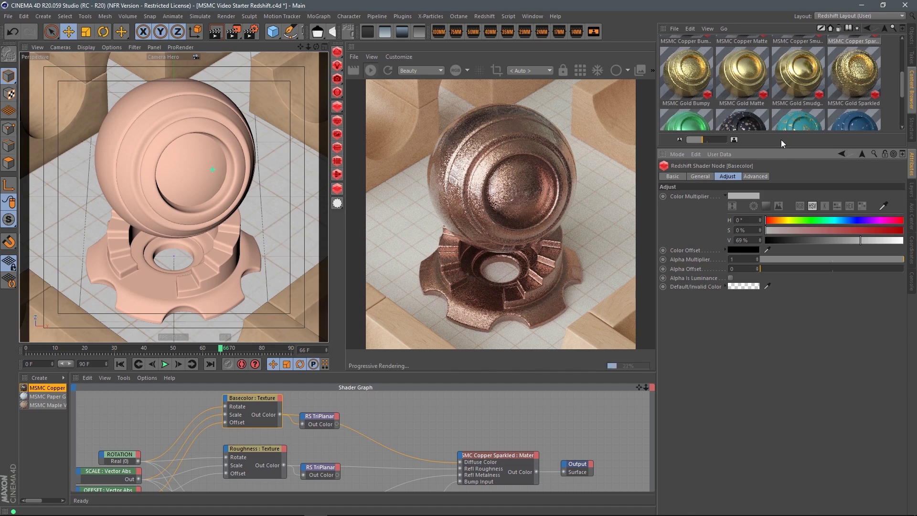
{"action": "left_click_drag", "start_coordinate": [775, 150], "coordinate": [771, 273]}
{"action": "scroll", "coordinate": [901, 176], "scroll_direction": "up", "scroll_amount": 3}
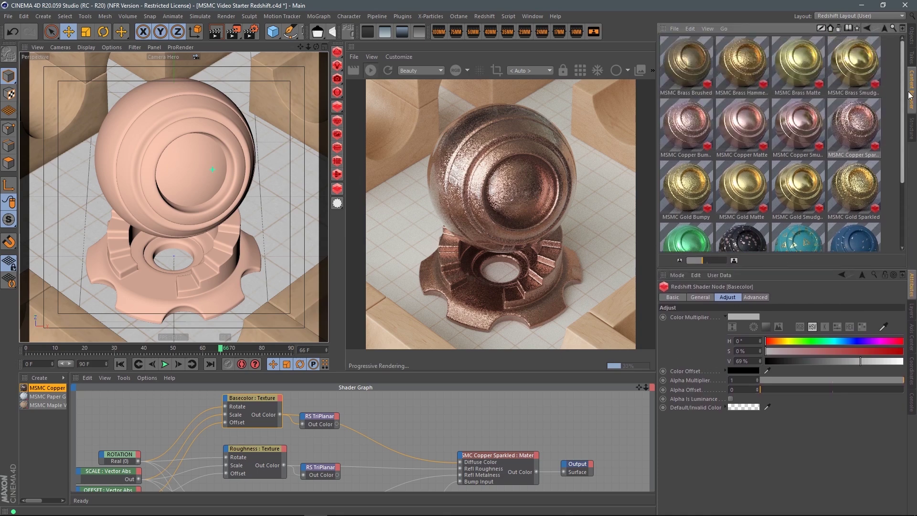